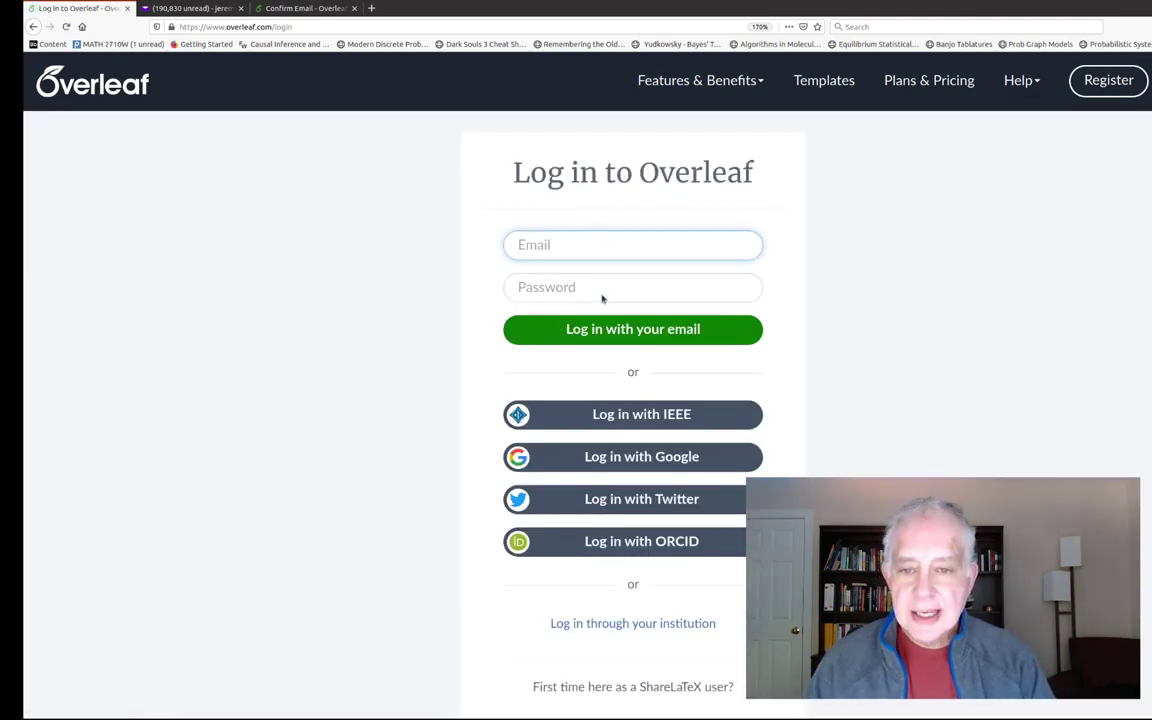
- Sign in and open the New Project menu listing blank, example, upload and template options
click(607, 336)
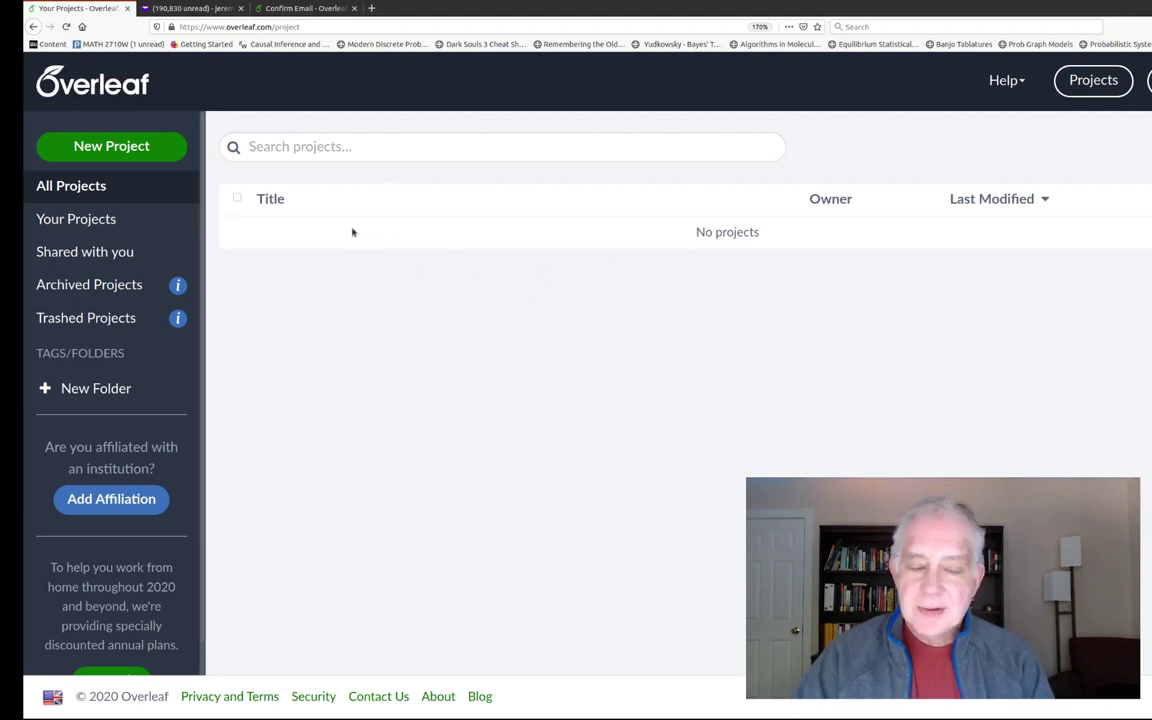
click(103, 147)
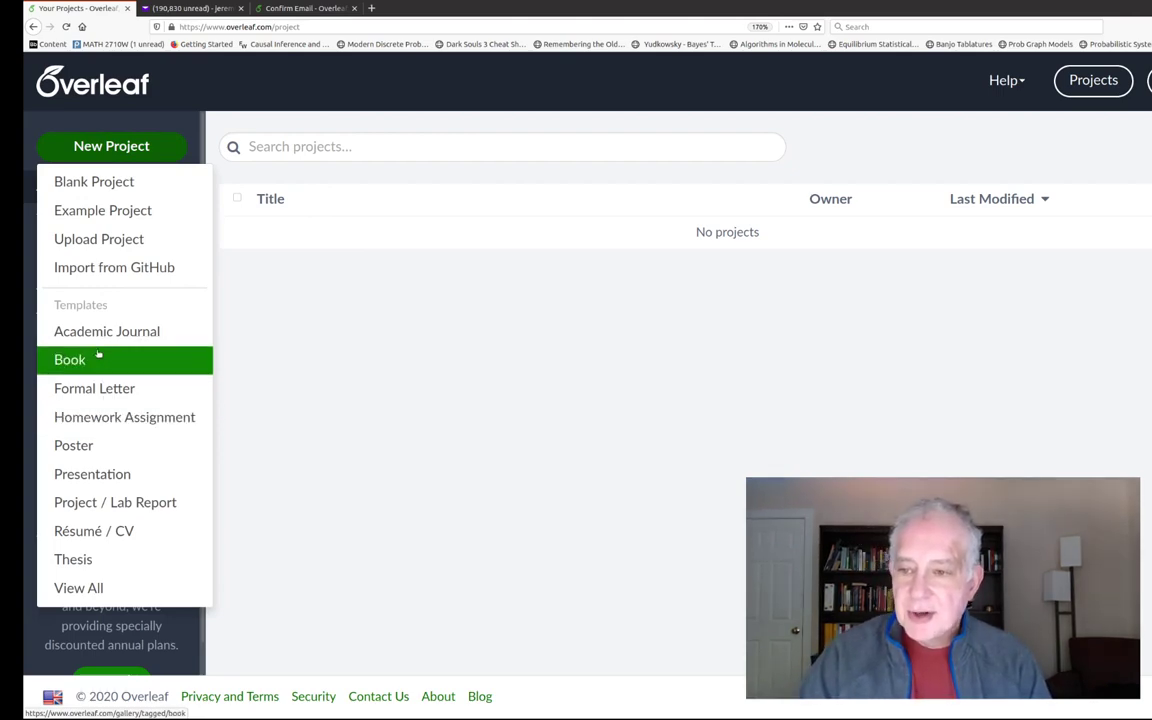
- Browse Homework Assignment templates to page 3 and open 'MAT108 Spring 2018 Homework template'
click(108, 418)
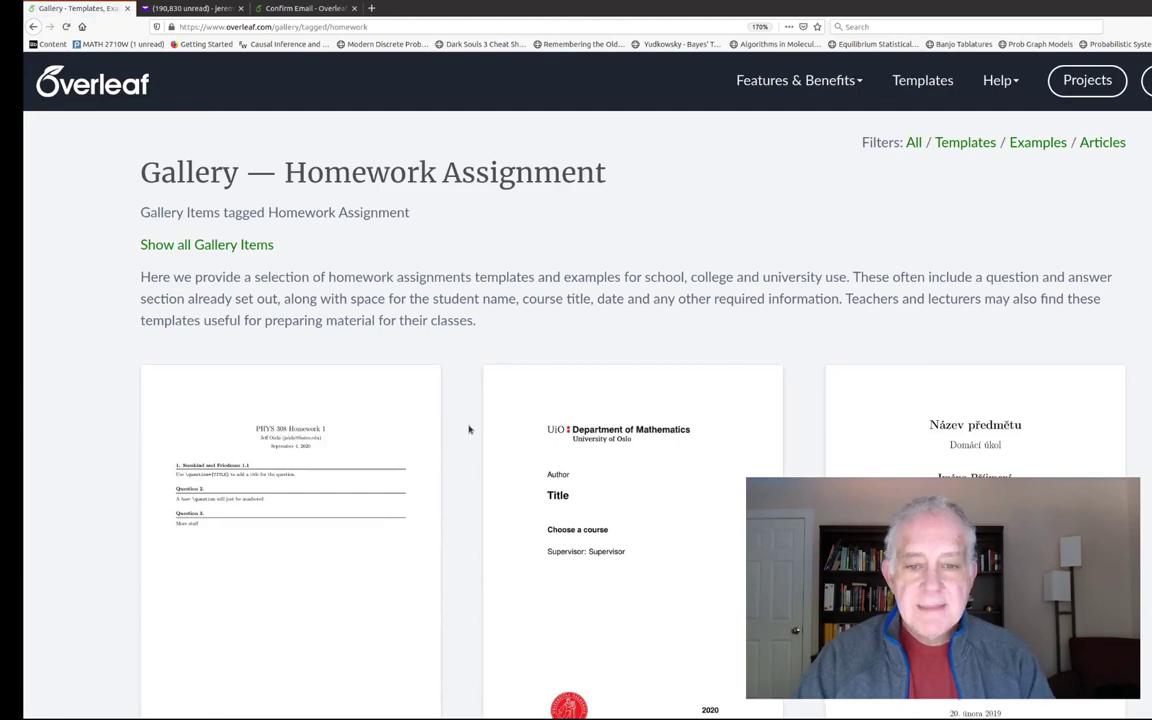
scroll(483, 430, down, 15)
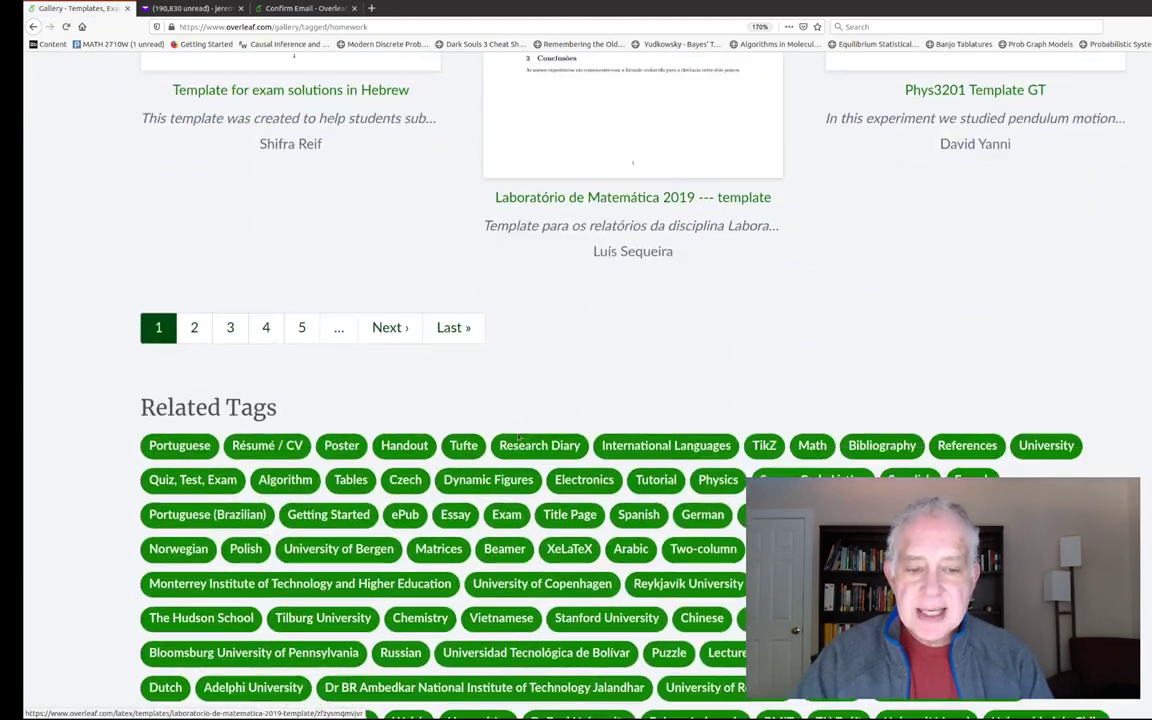
scroll(517, 430, up, 4)
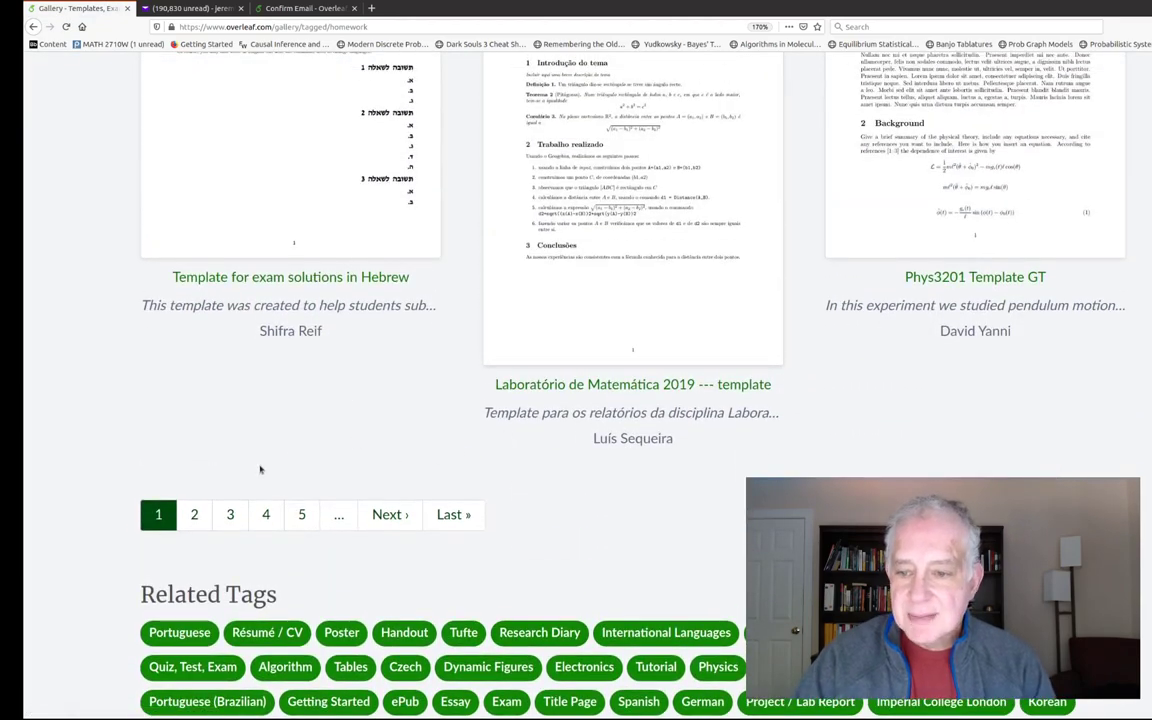
click(194, 514)
scroll(346, 490, down, 3)
scroll(346, 490, down, 6)
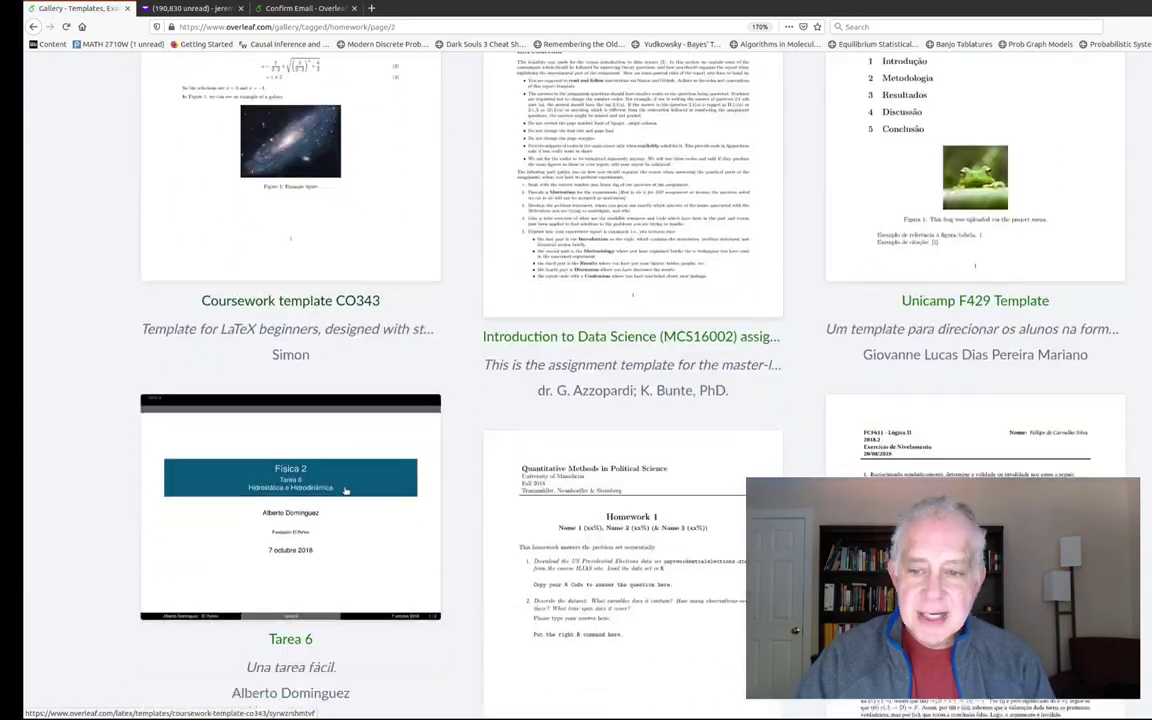
scroll(346, 490, down, 4)
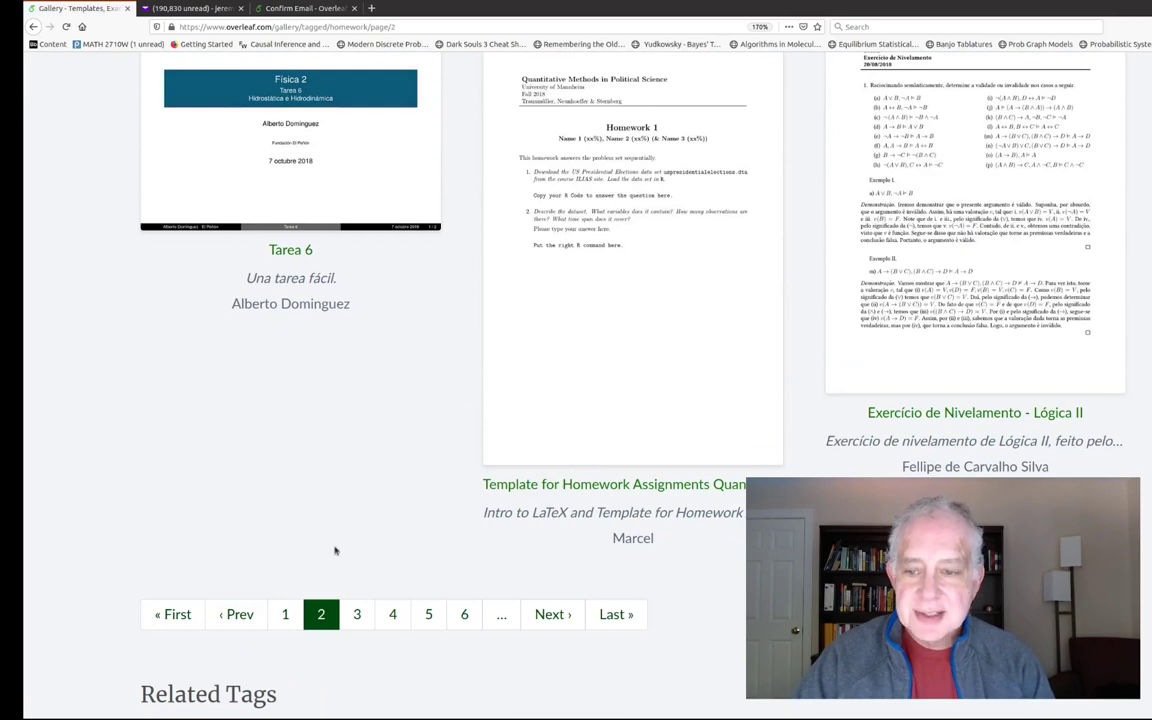
click(362, 608)
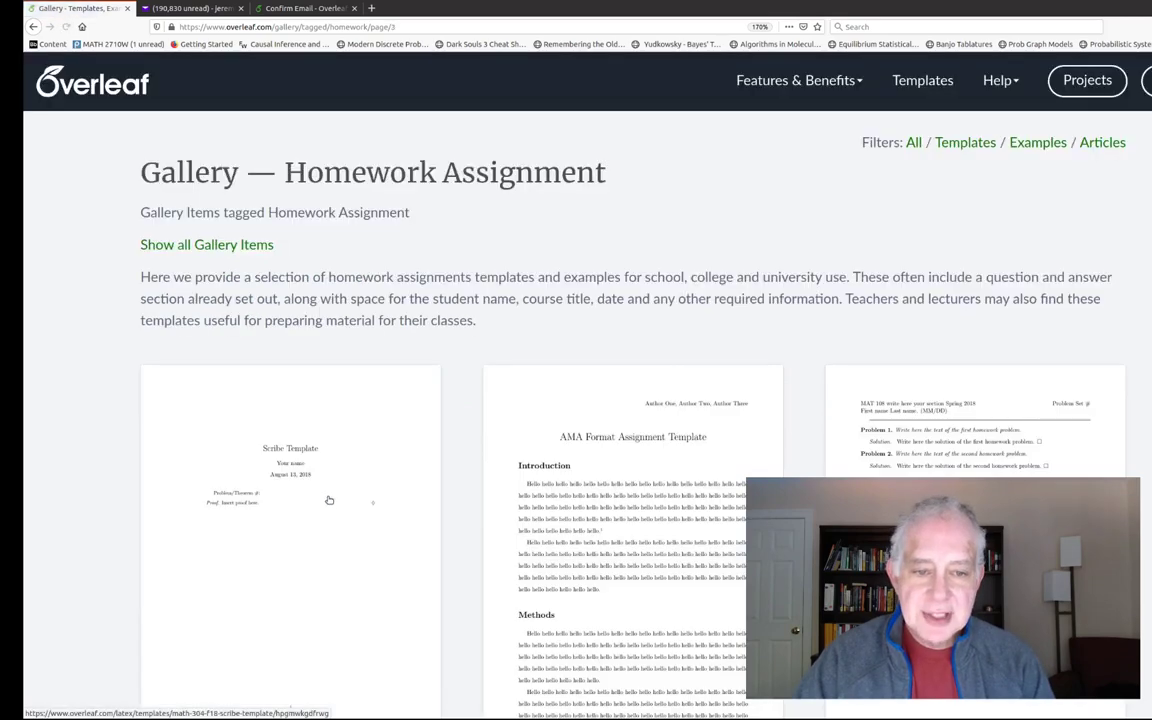
scroll(329, 500, down, 3)
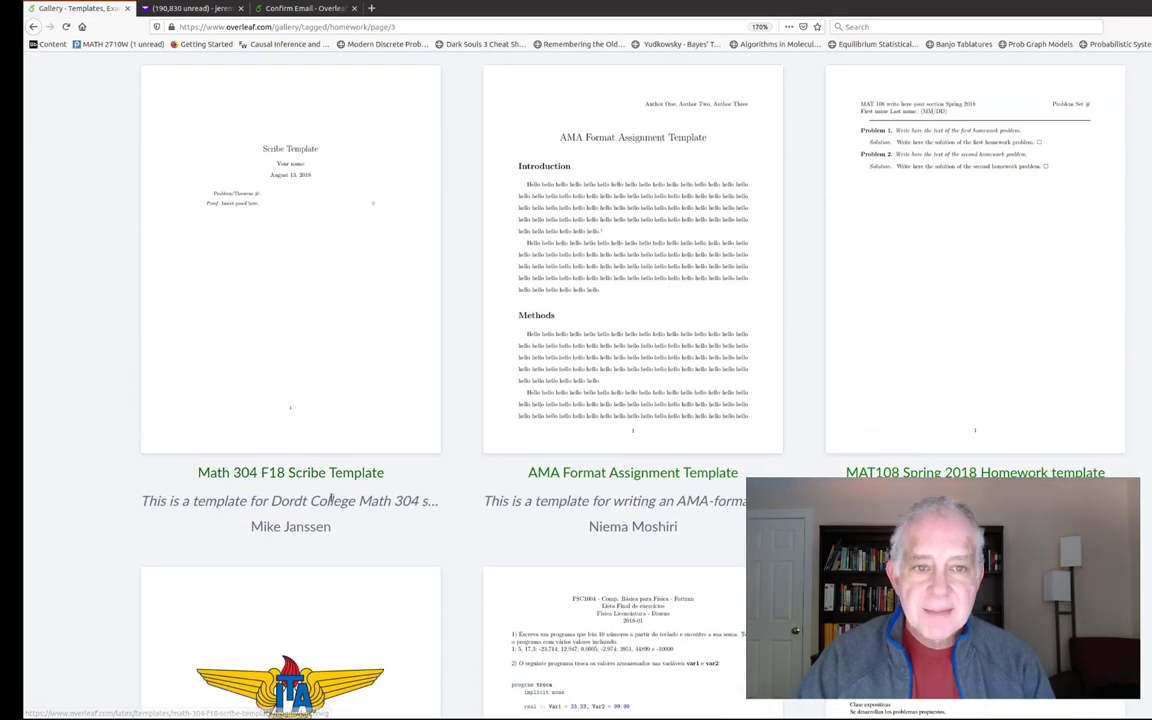
scroll(331, 498, down, 1)
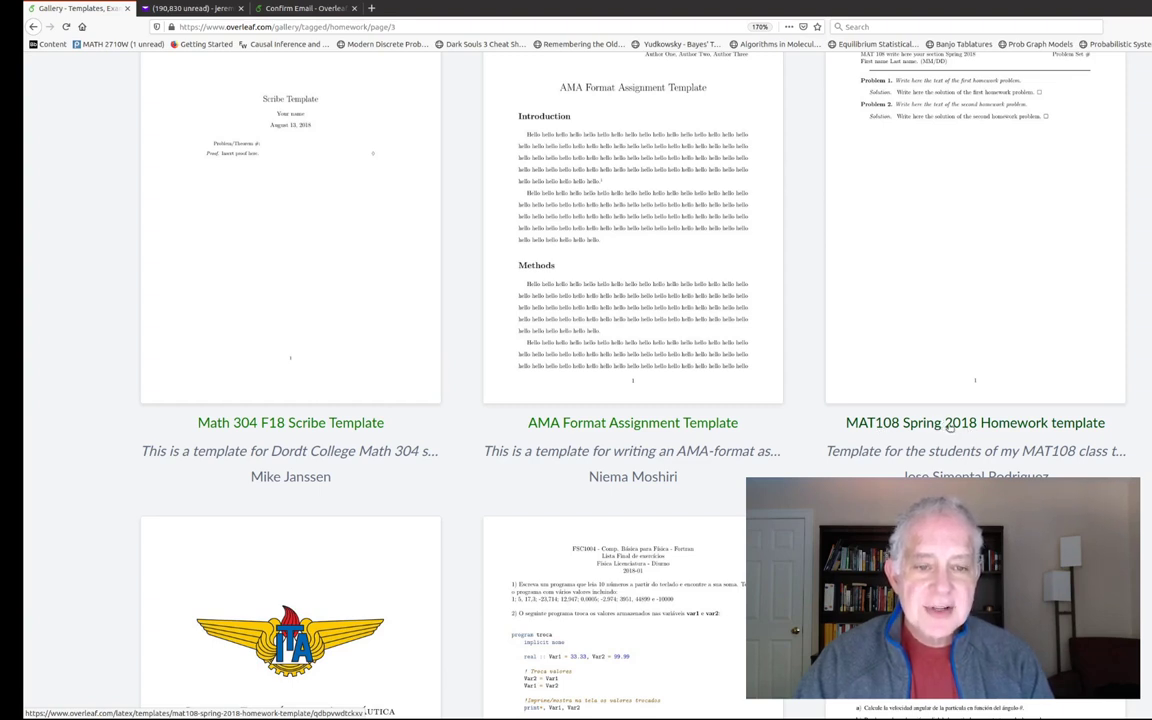
scroll(942, 424, up, 3)
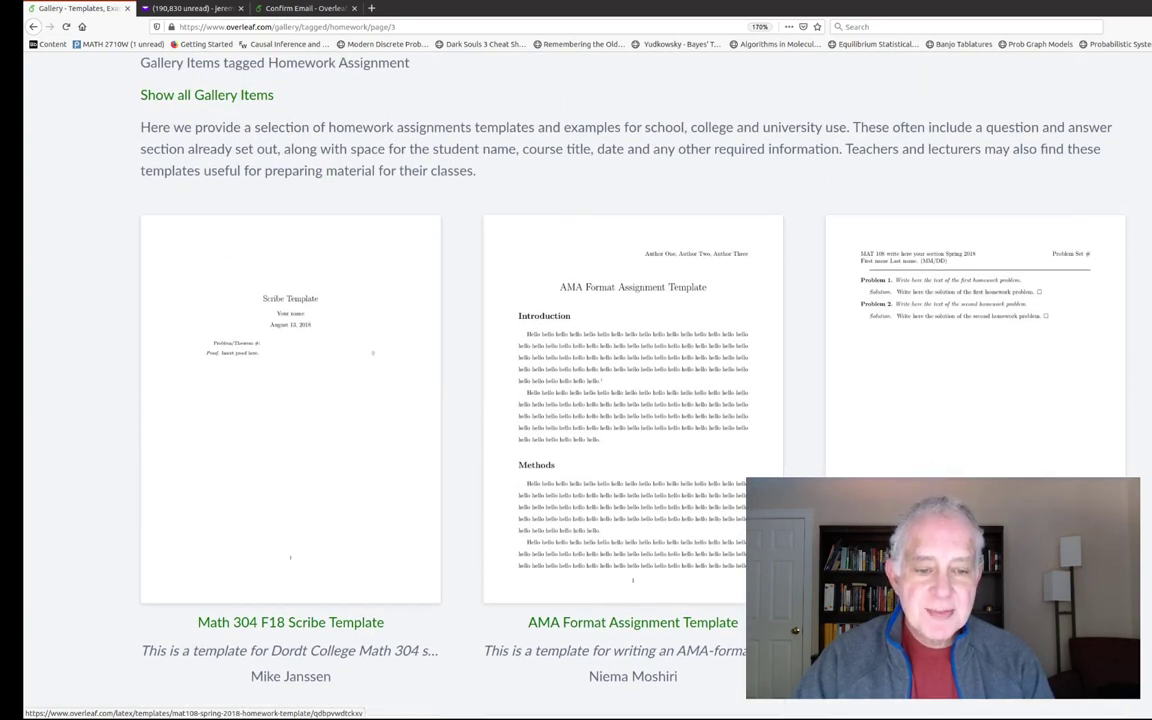
click(900, 400)
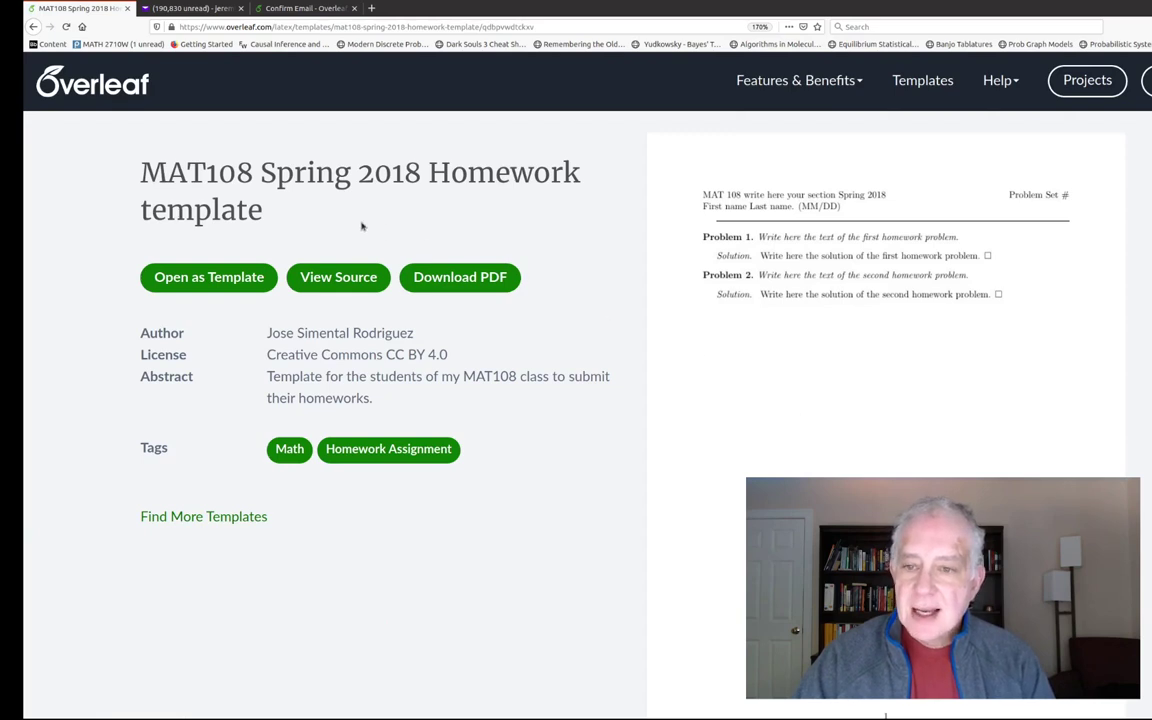
- Open the MAT108 template as a new project and highlight its package preamble and header lines
click(210, 278)
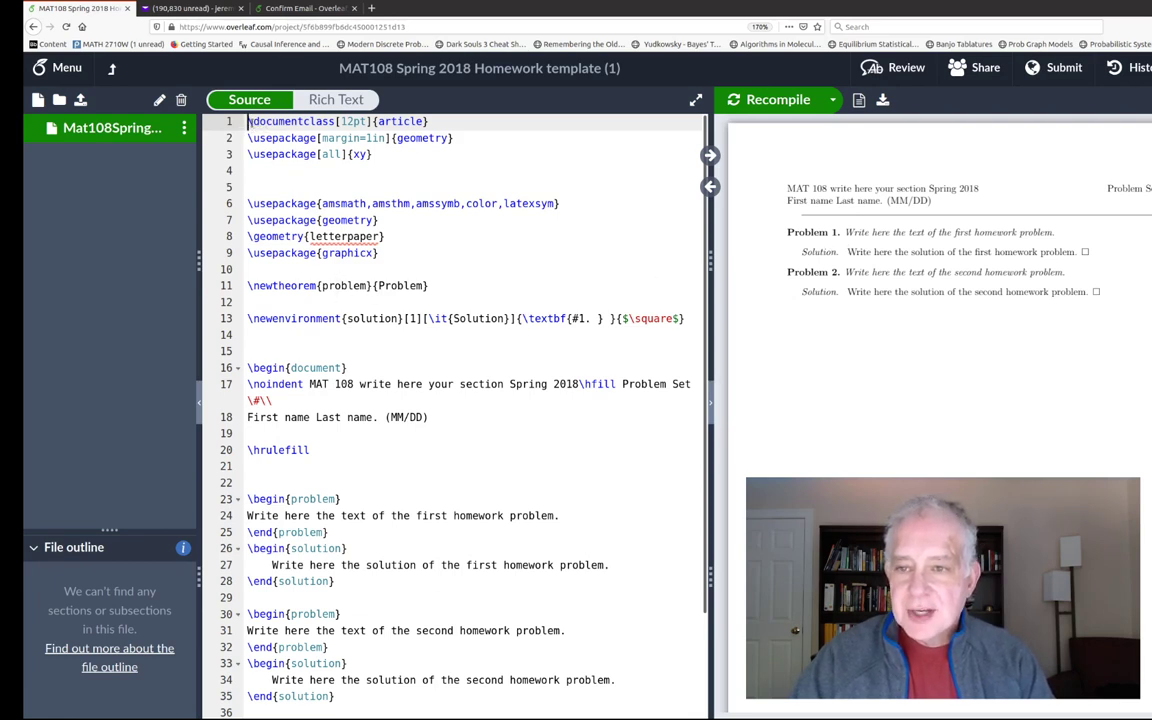
drag(250, 121, 412, 300)
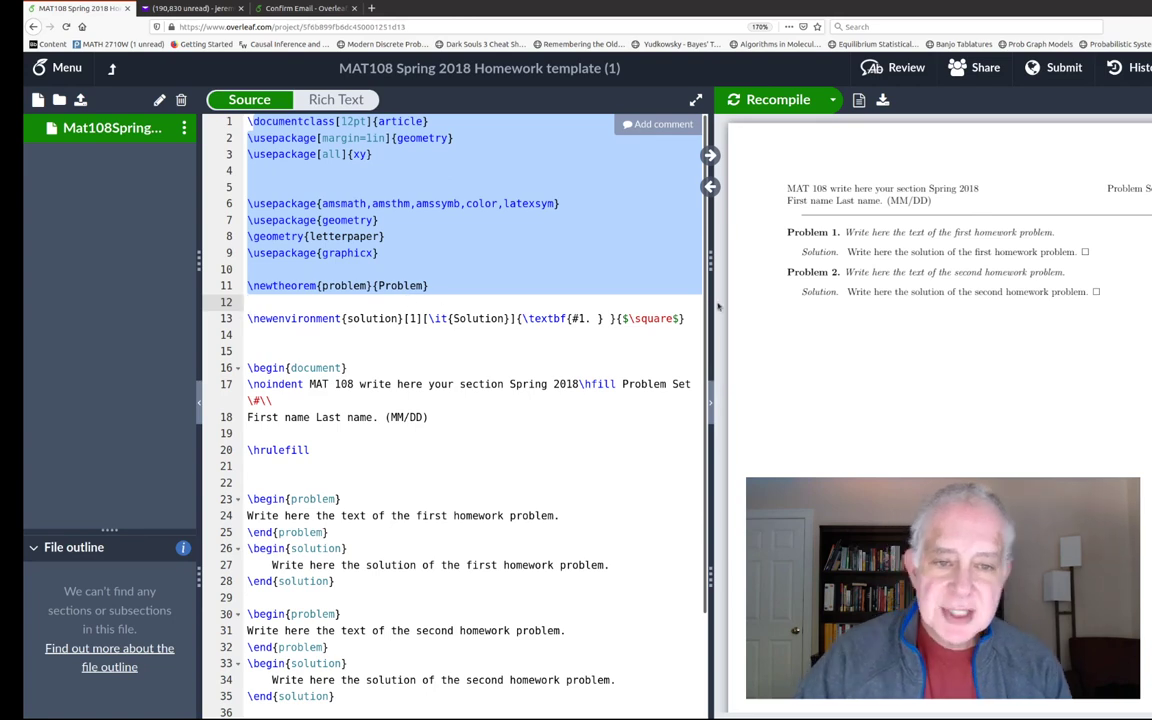
scroll(539, 325, down, 3)
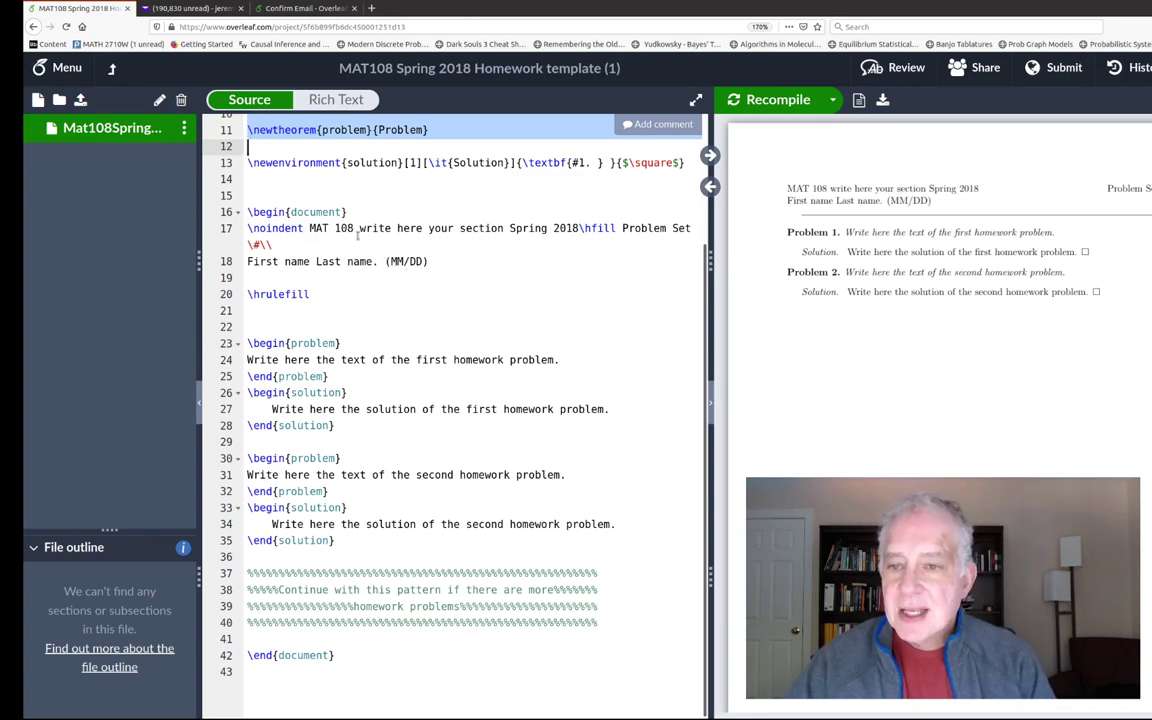
drag(310, 228, 439, 263)
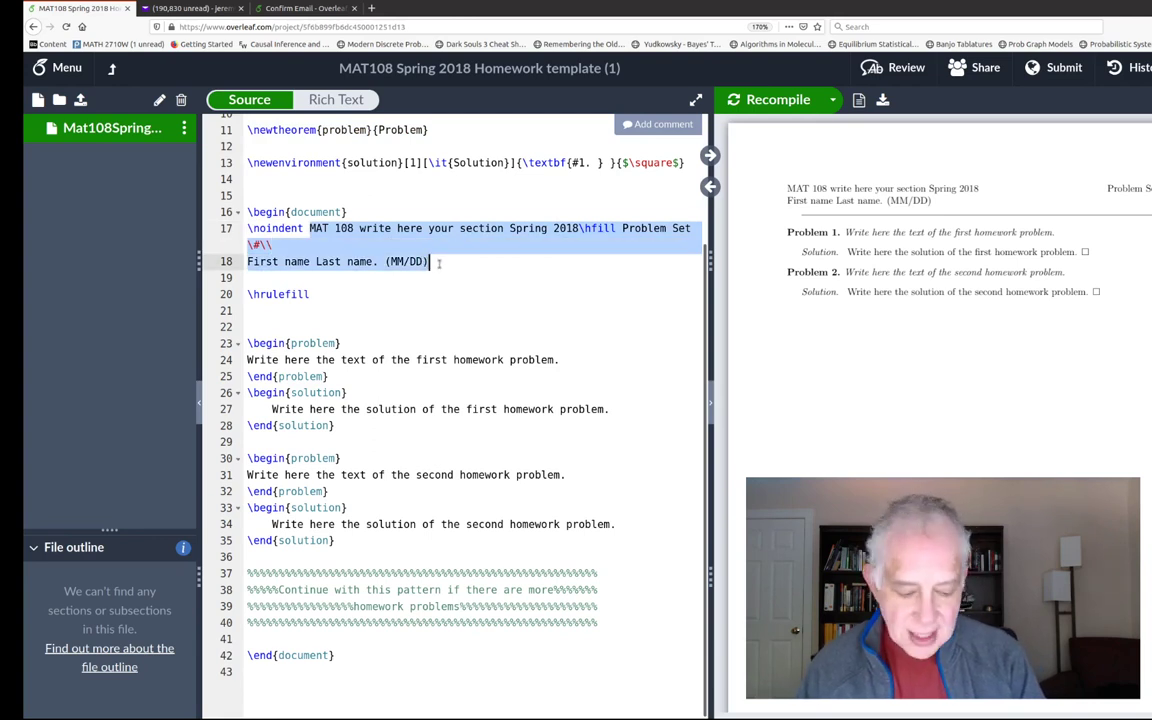
- Write header lines 'Math 2710W Fall 2020', the author's name with (9/22), and 'Problem Set #1', then recompile
key(BackSpace)
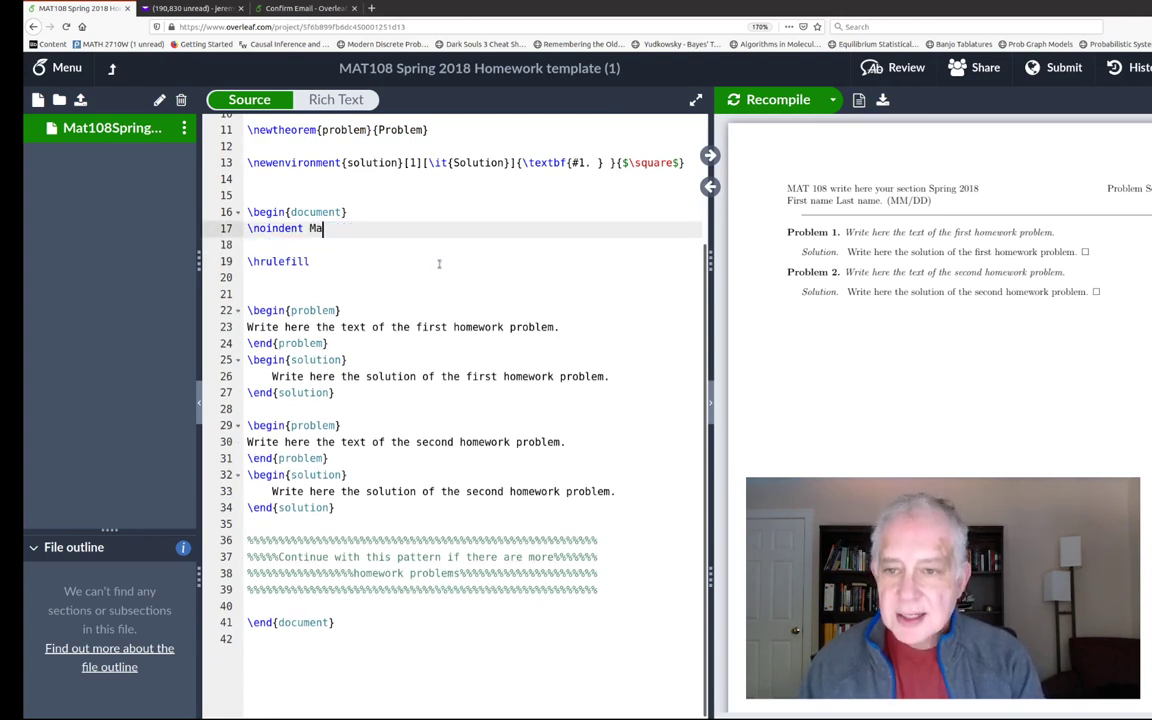
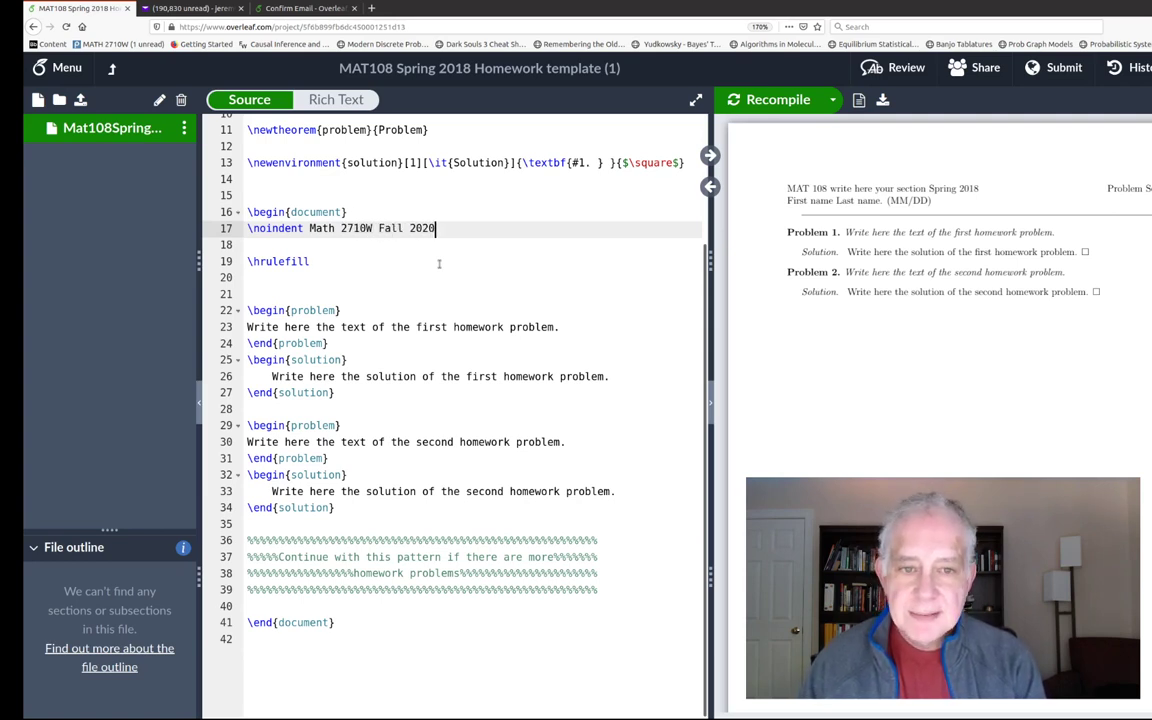
key(Return)
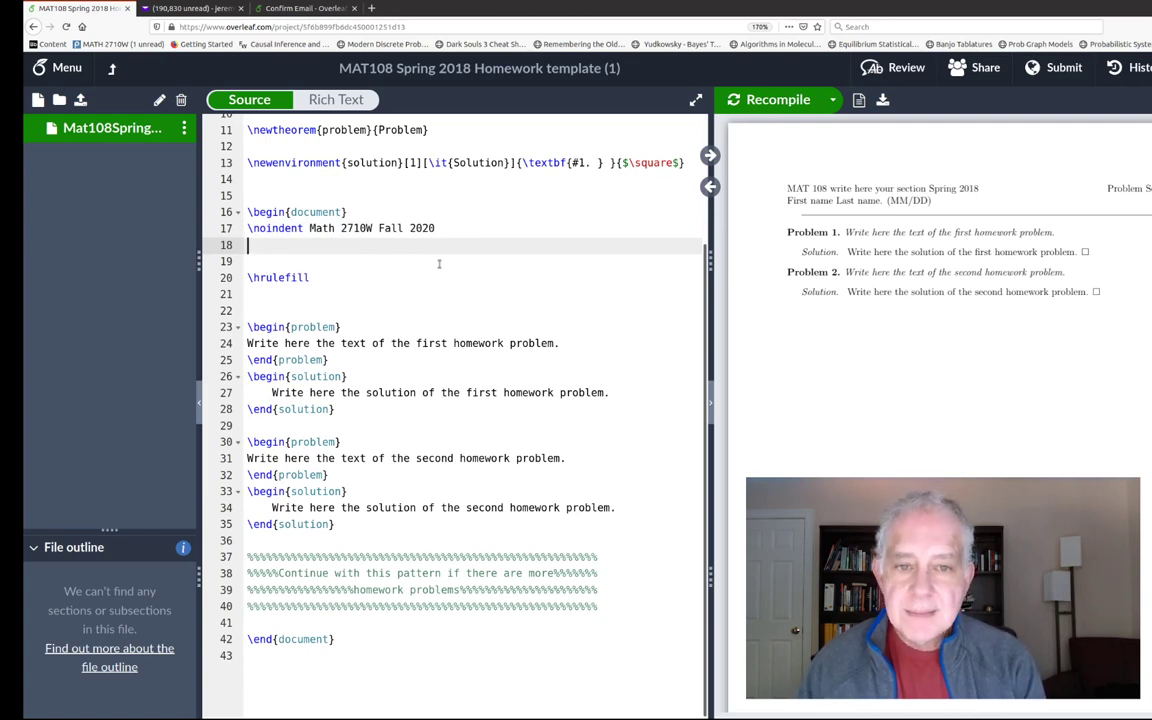
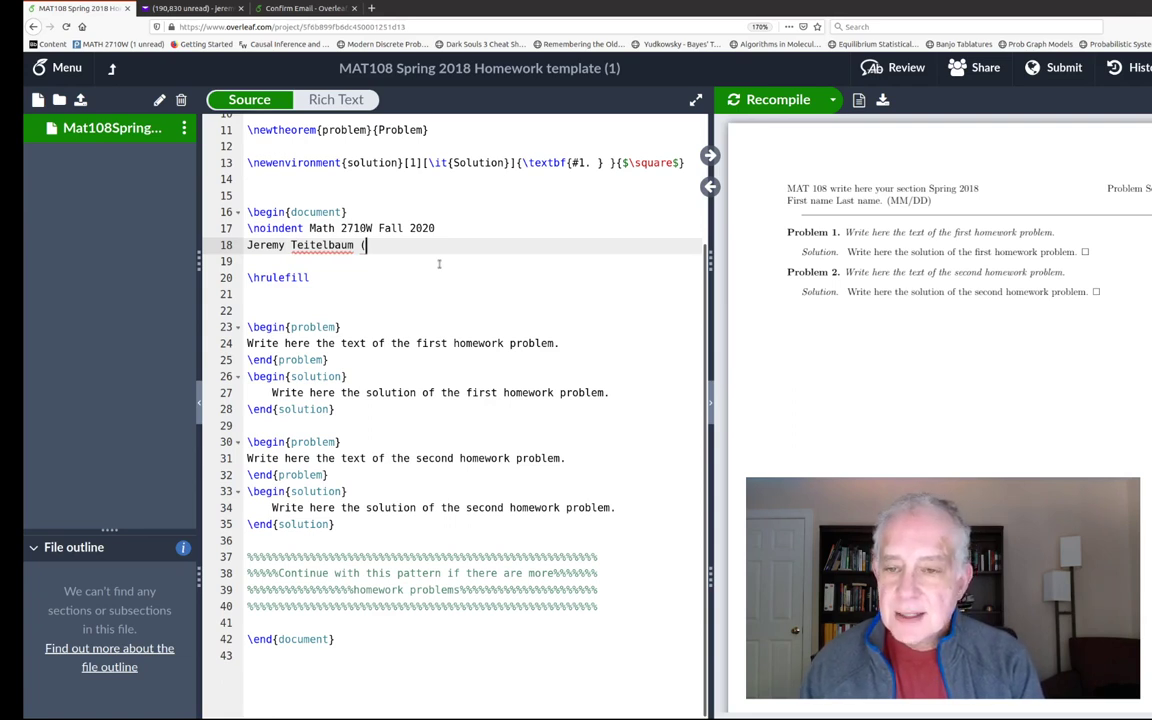
key(BackSpace)
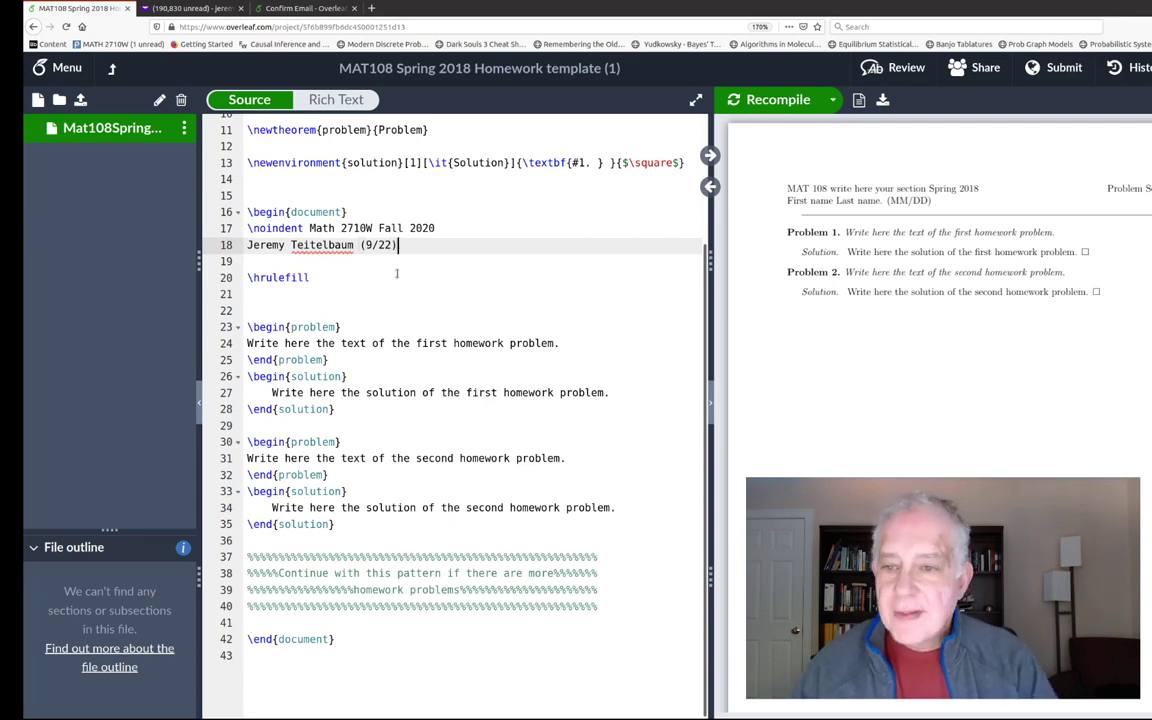
key(Return)
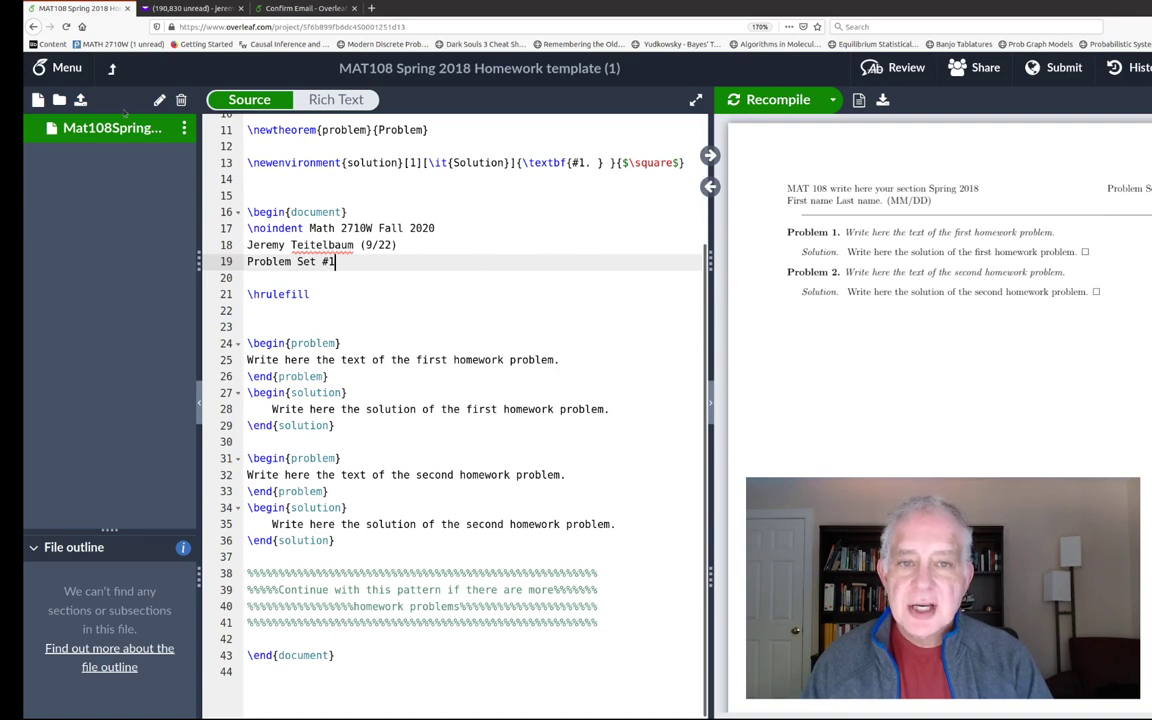
click(784, 104)
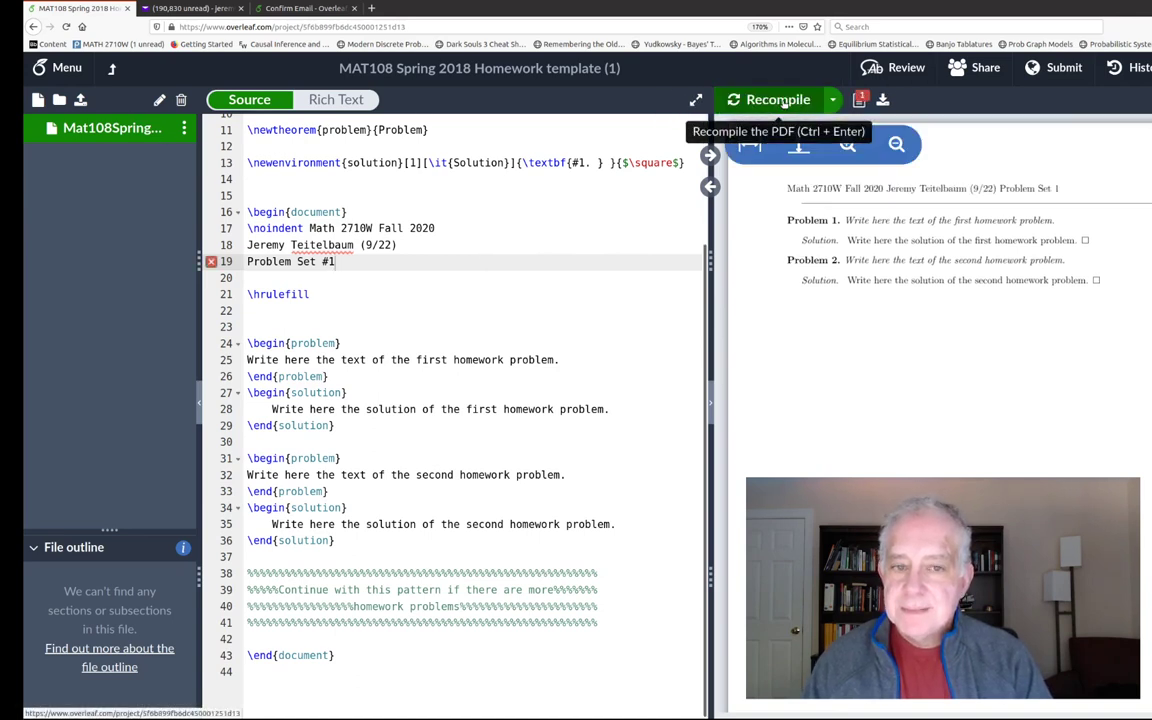
- End the course and name lines with \ line breaks, recompile, and highlight \hrulefill on line 21
click(448, 228)
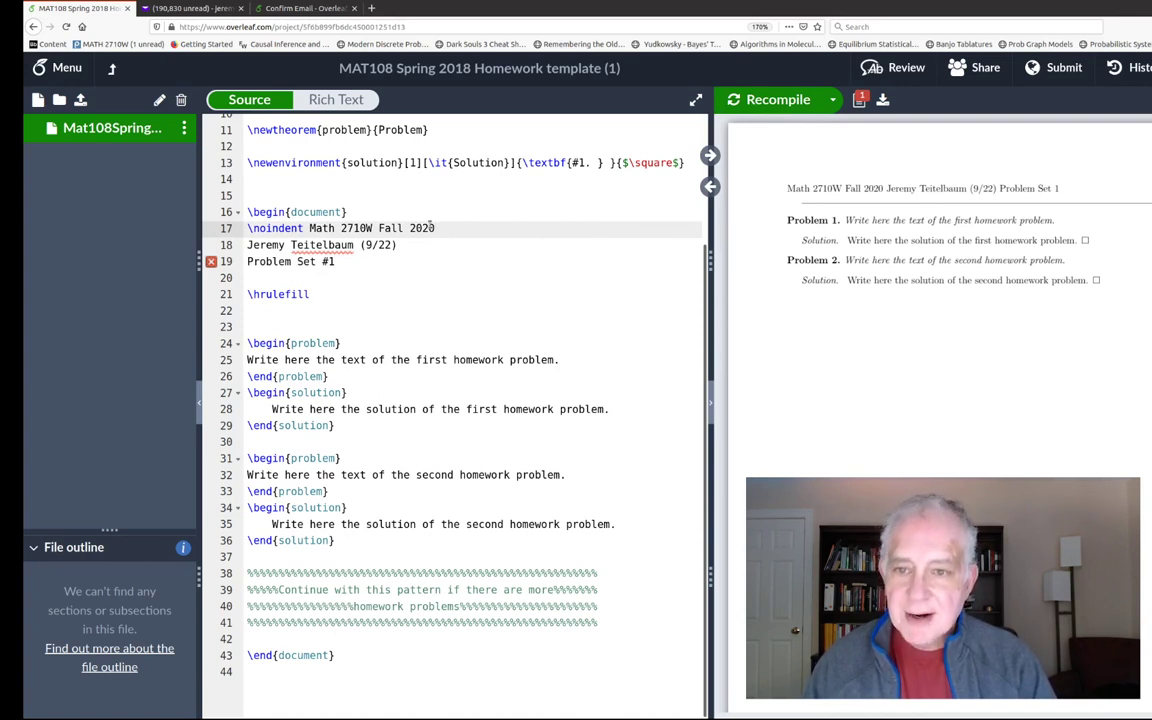
text(\\)
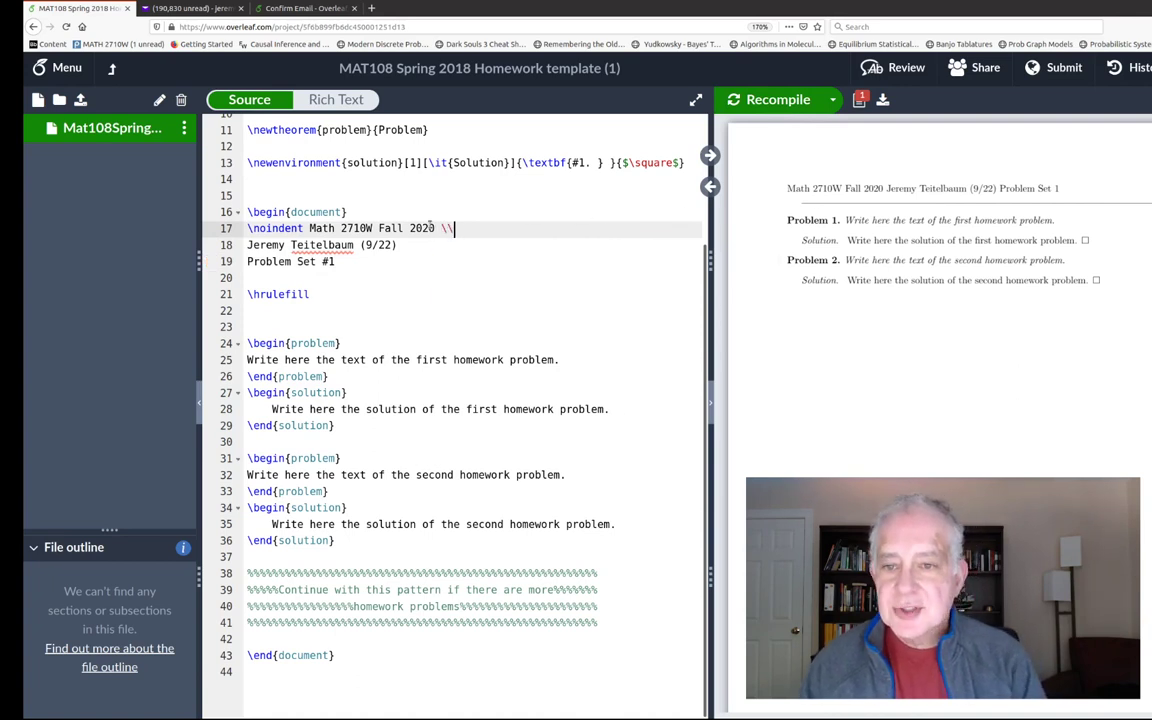
key(Down)
text(\)
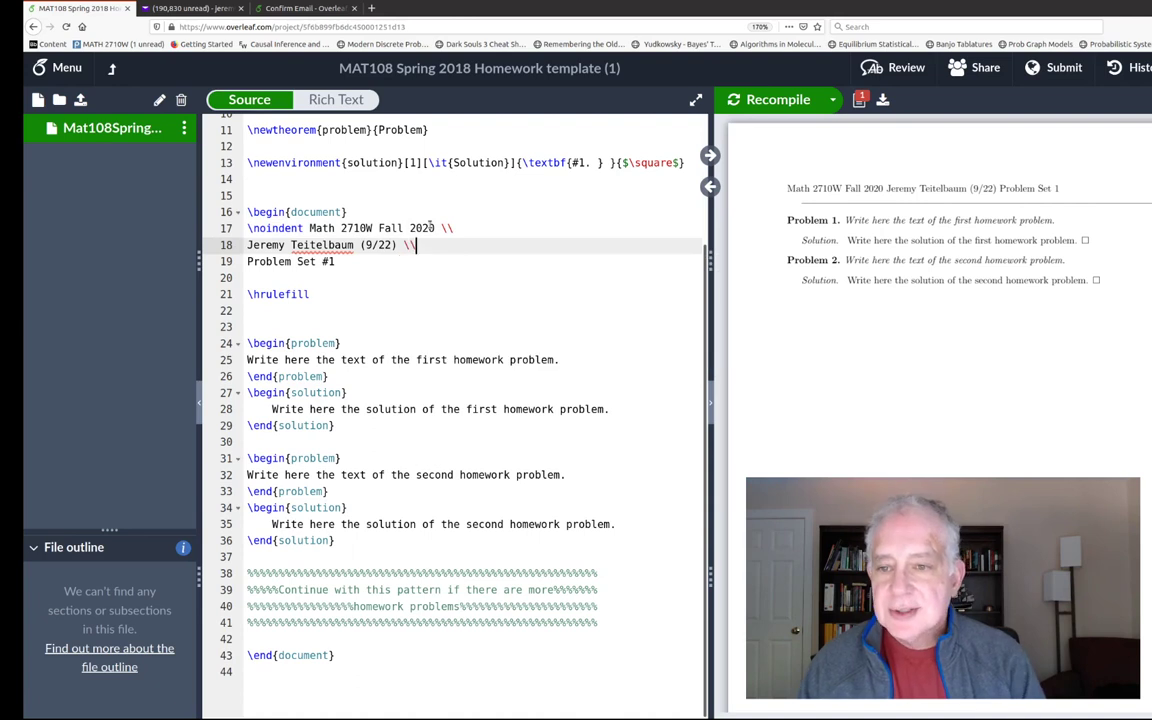
key(Down)
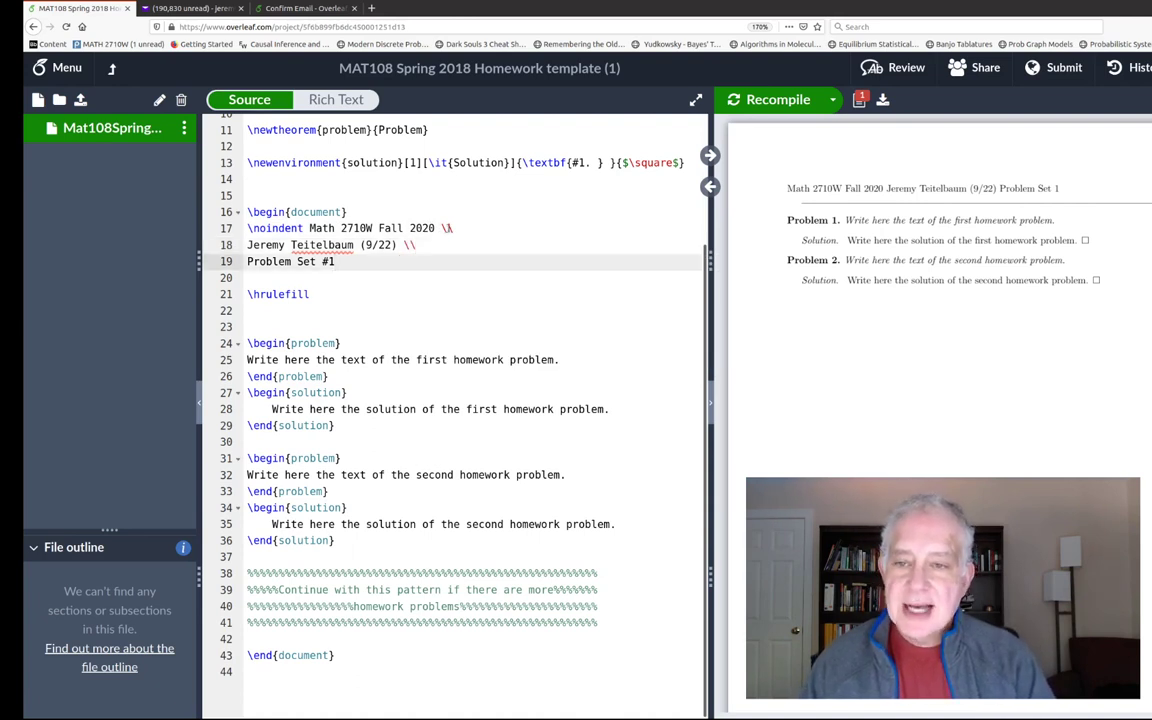
click(780, 102)
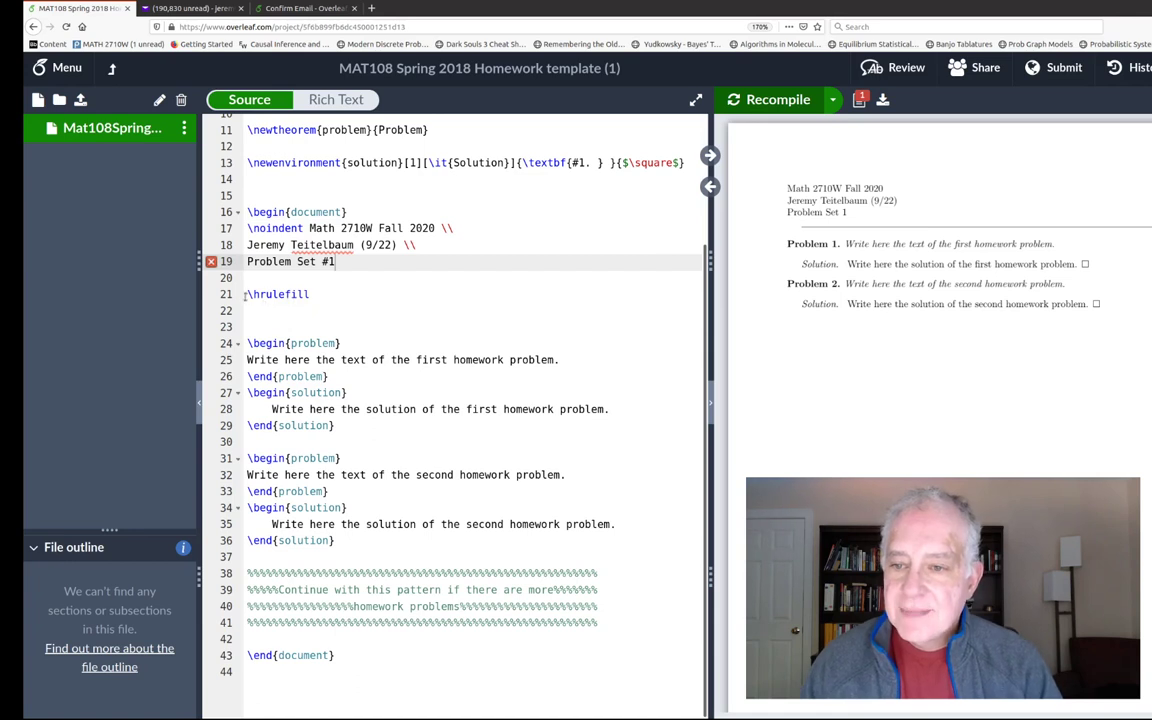
drag(247, 294, 318, 298)
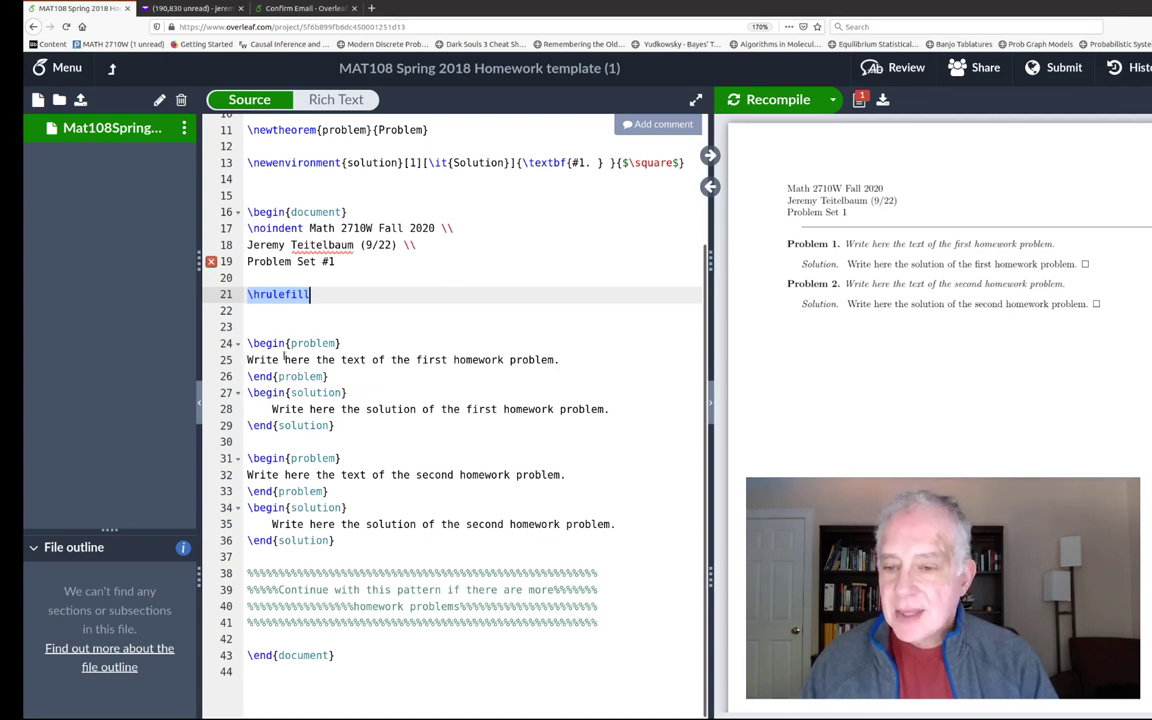
- Replace line 25's placeholder with the $(a,b,c)$ in $\mathbb{N}^3$ triple definition and condition $c^2=a^2+b^2$
drag(245, 362, 563, 360)
key(BackSpace)
text(P)
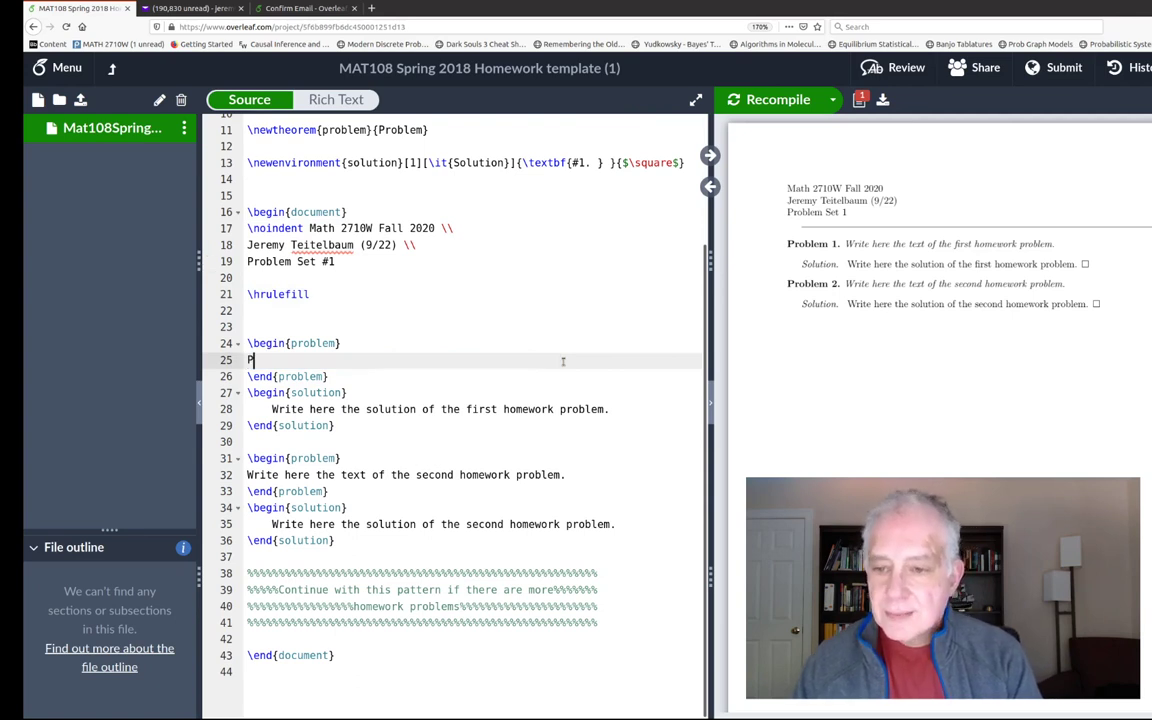
text(rove th)
key(BackSpace)
key(BackSpace)
key(BackSpace)
key(BackSpace)
key(BackSpace)
key(BackSpace)
key(BackSpace)
key(BackSpace)
text(A Pytha)
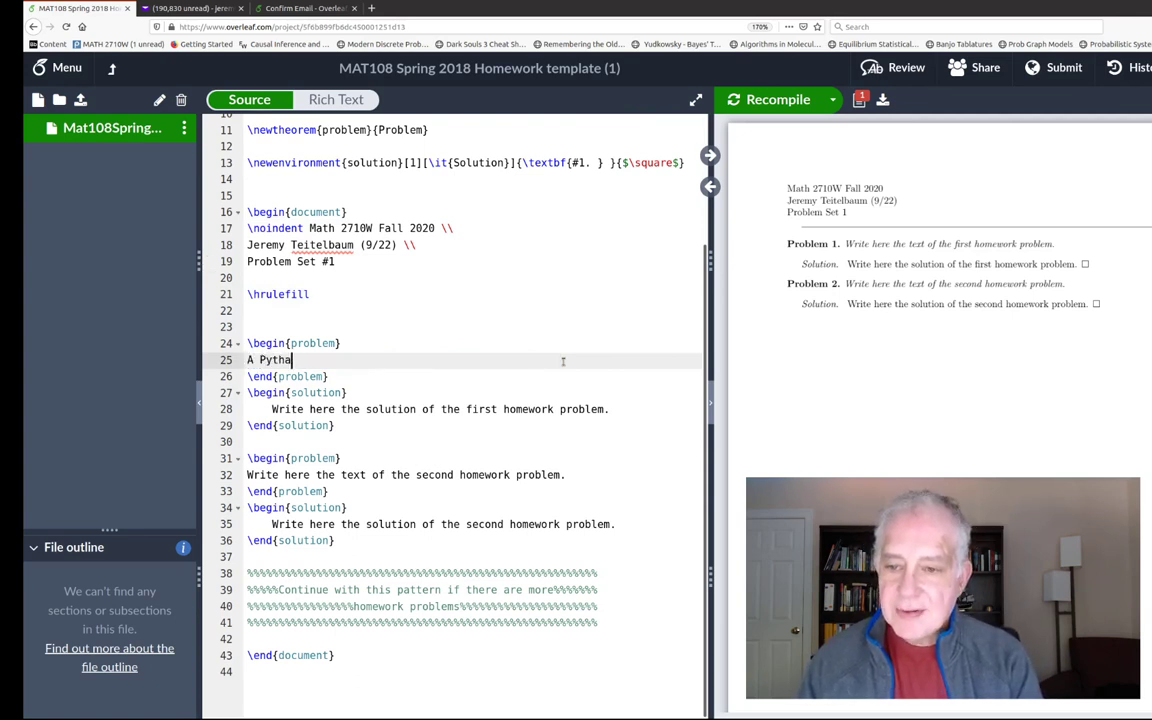
text(gorean tr)
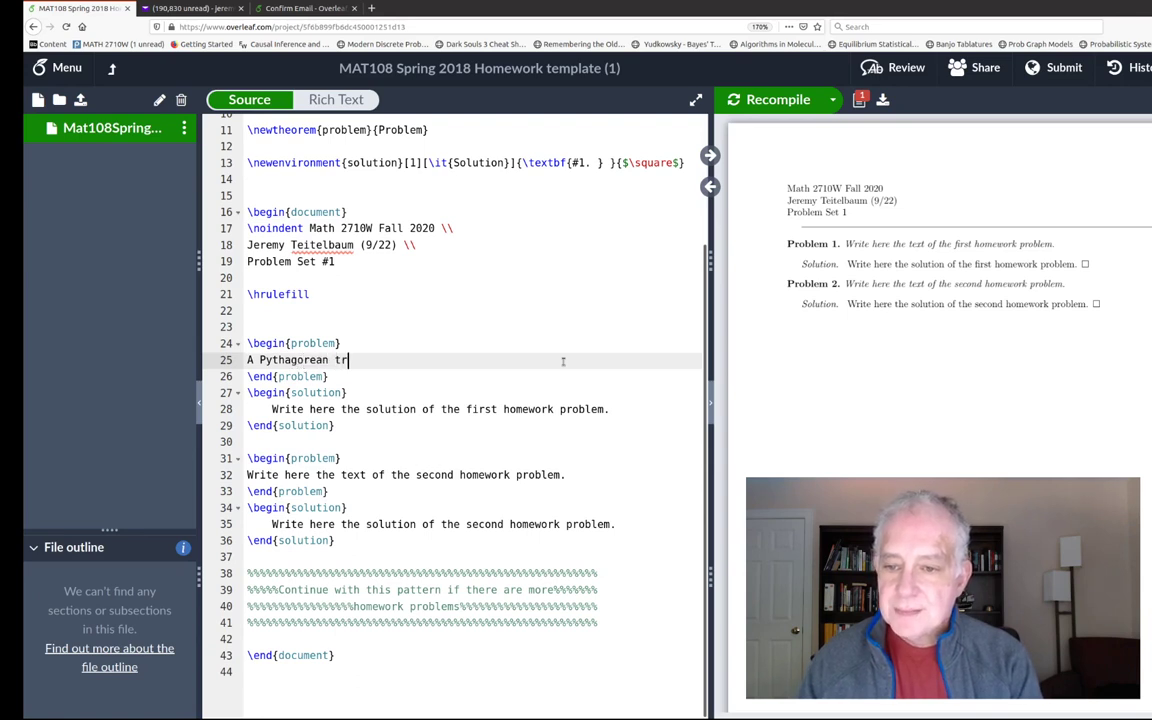
text(iple is an element)
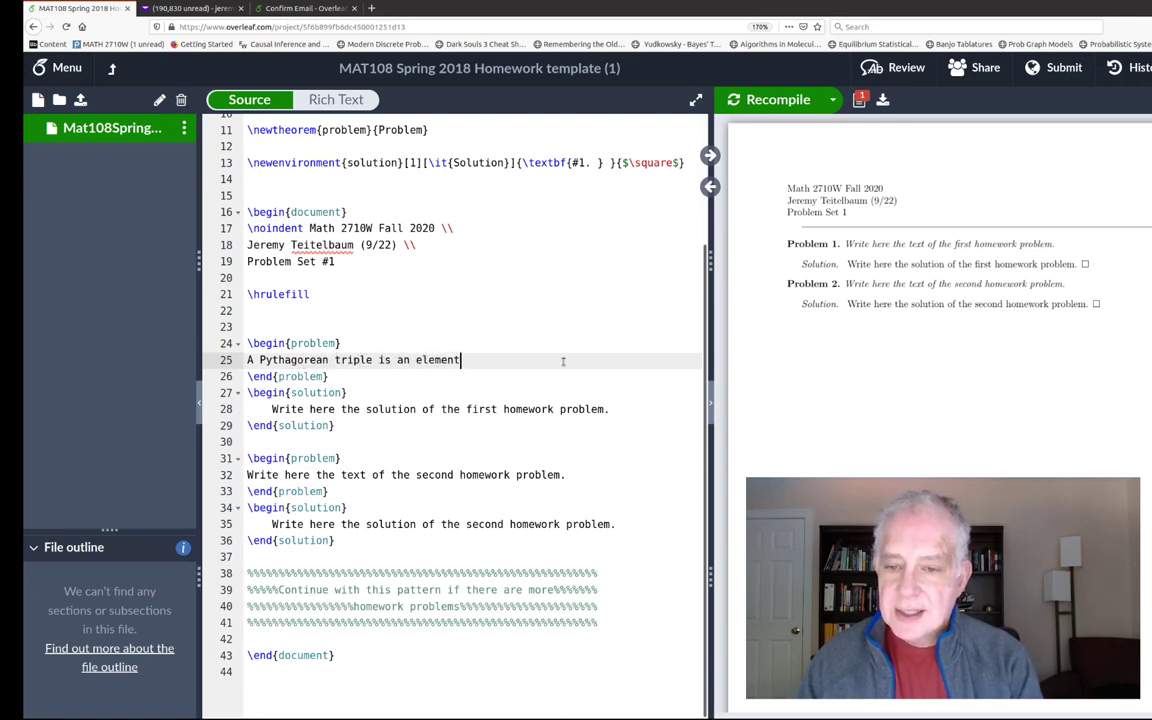
text( $(a,b,c)$)
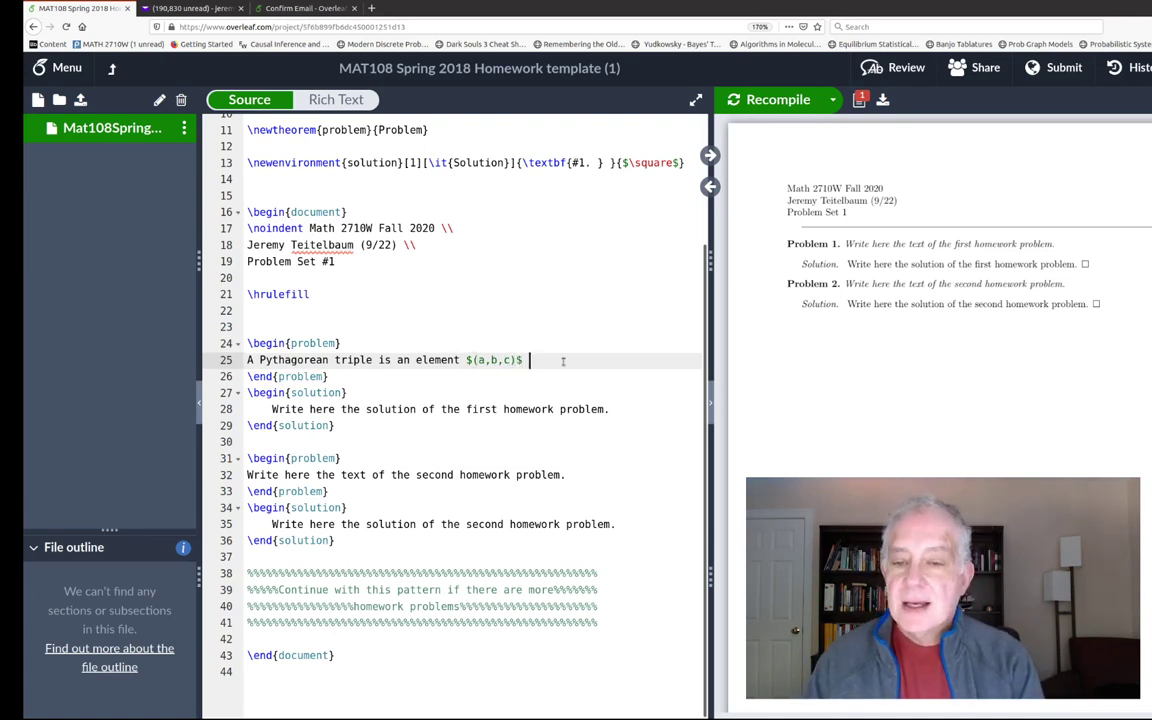
text( of the set)
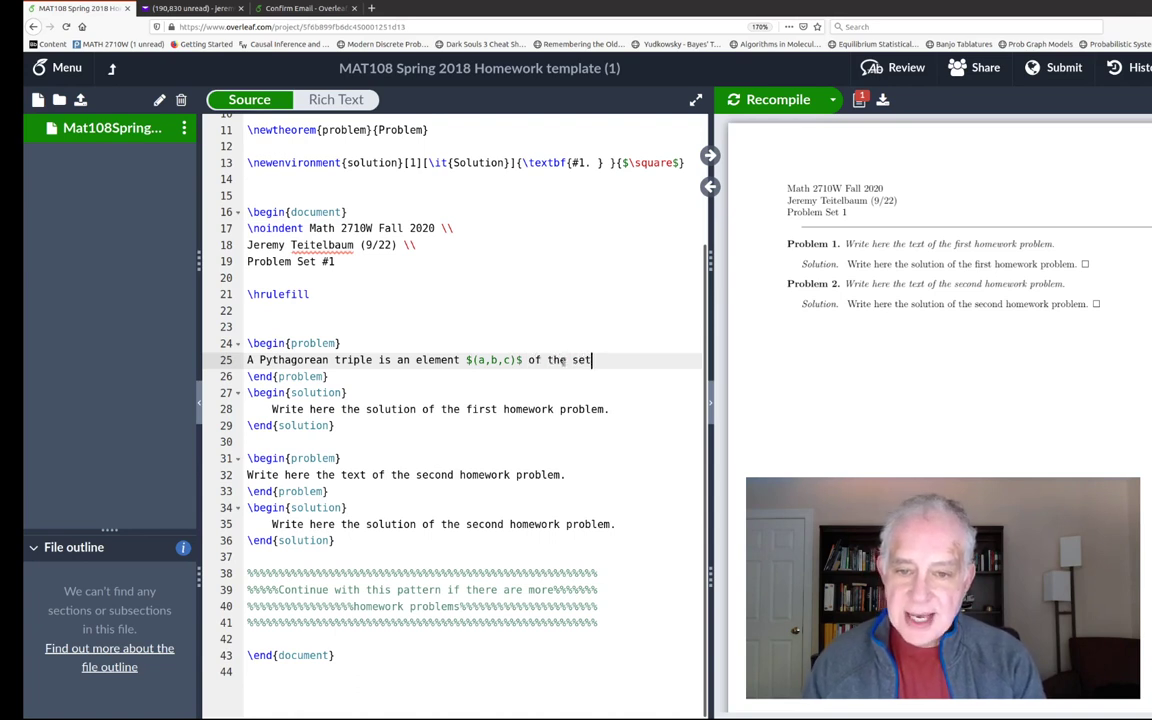
text( $\mathb)
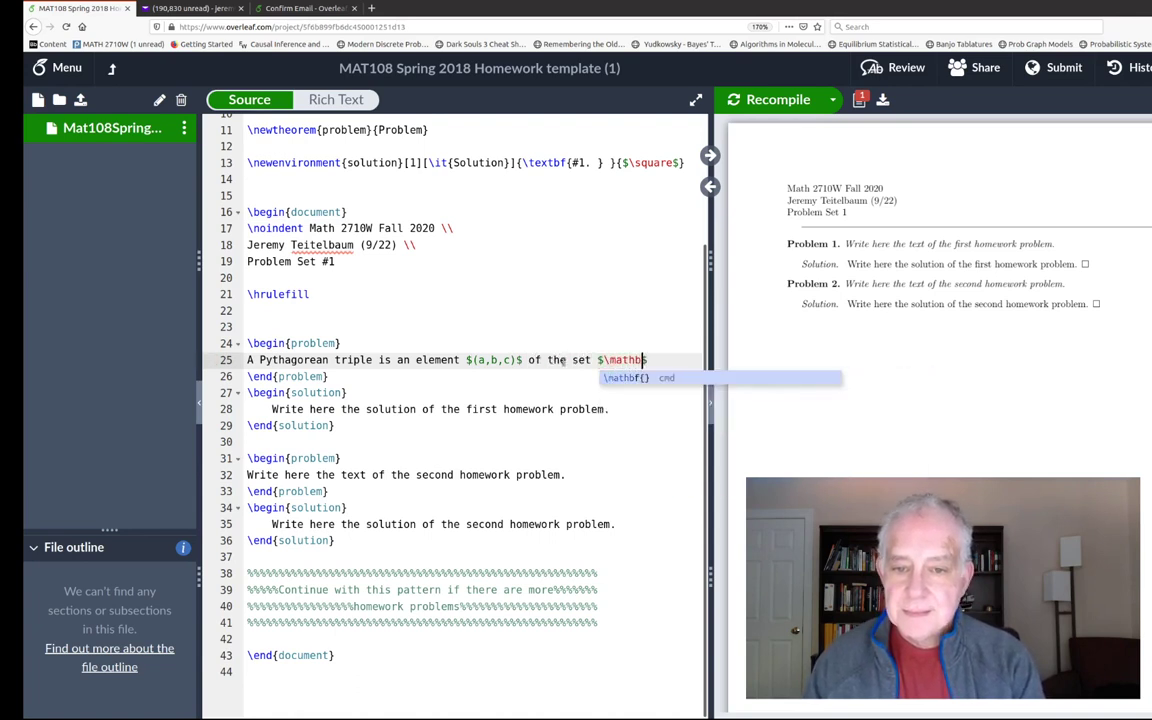
text(b{N}^3$)
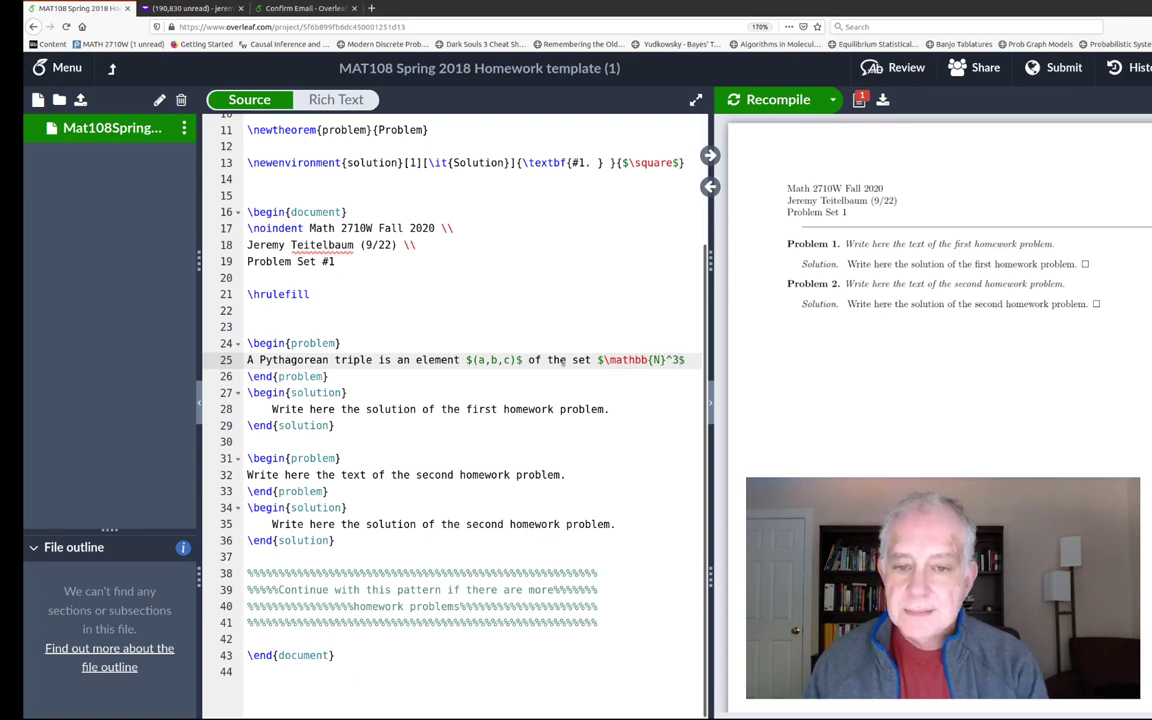
key(Return)
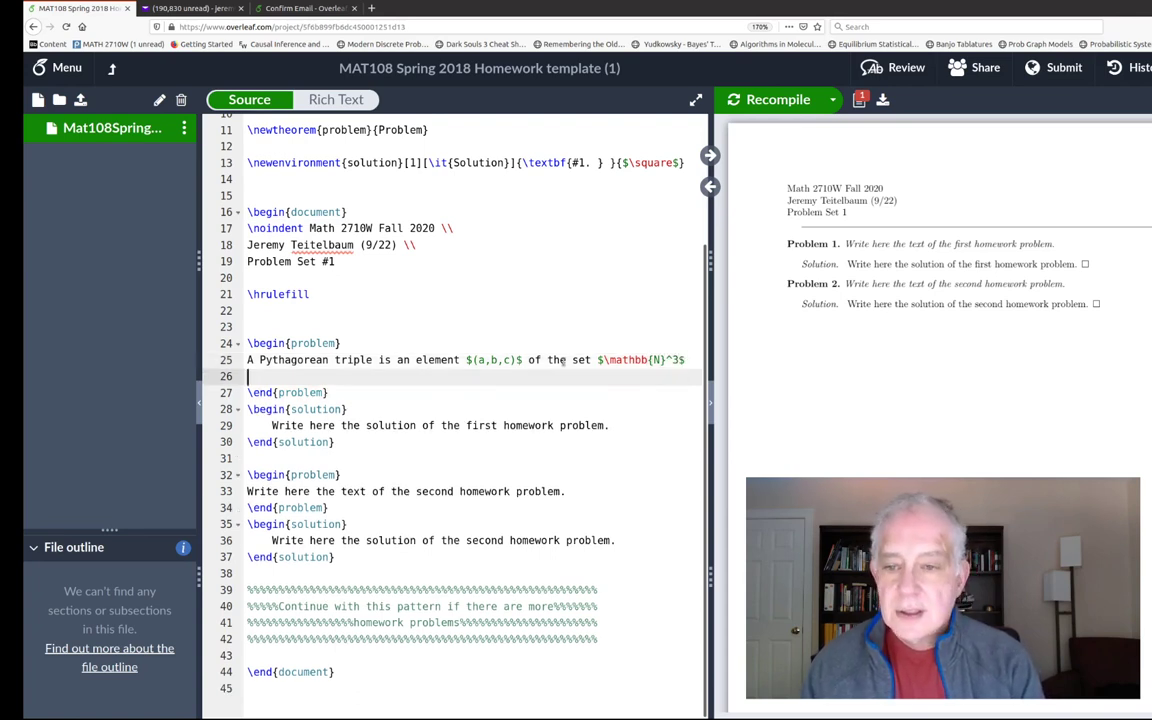
text(with the property that $c^2)
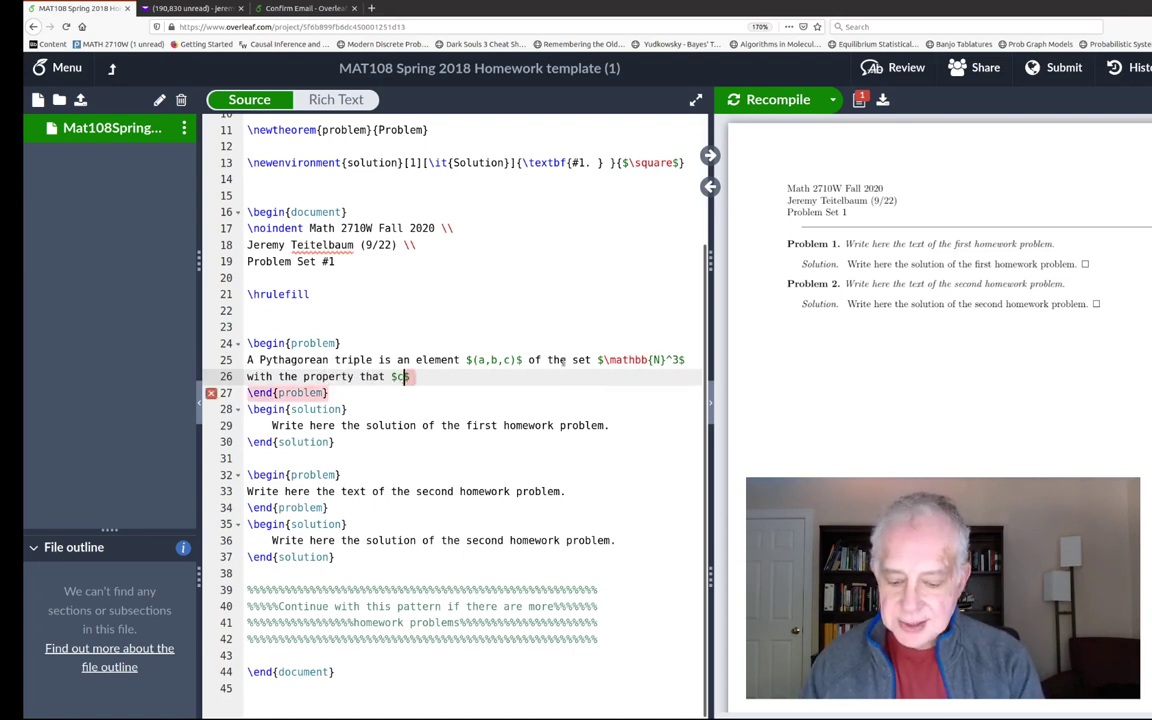
text(=a^2+b)
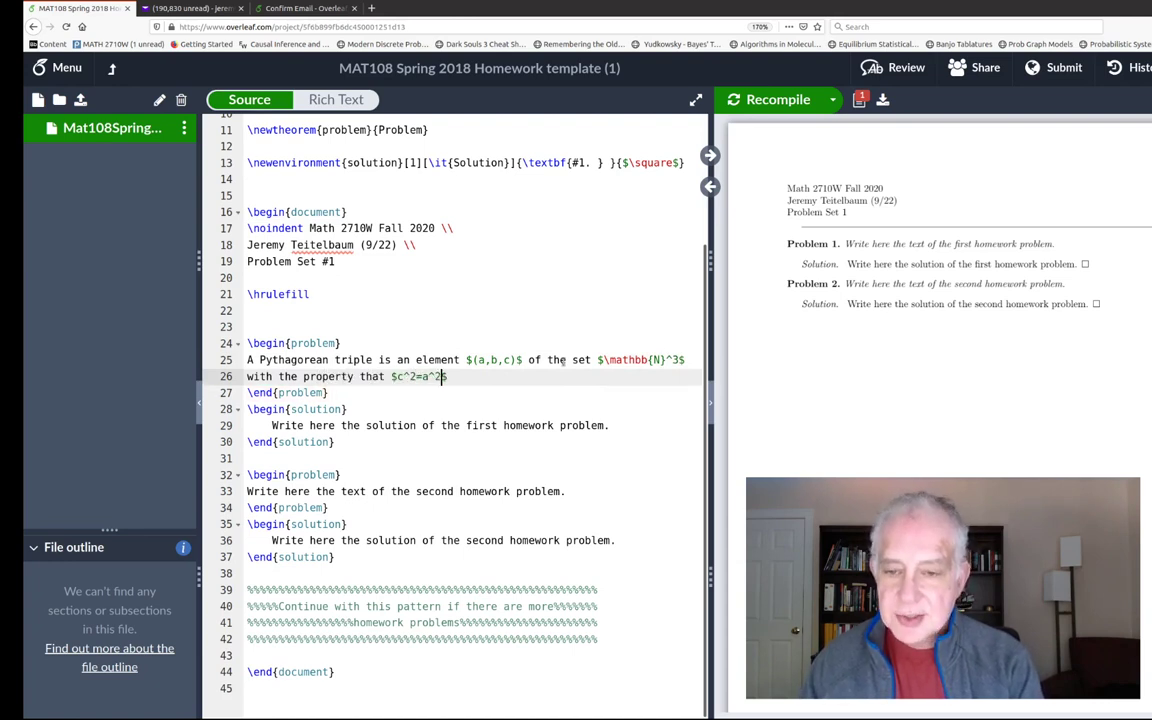
text(^2)
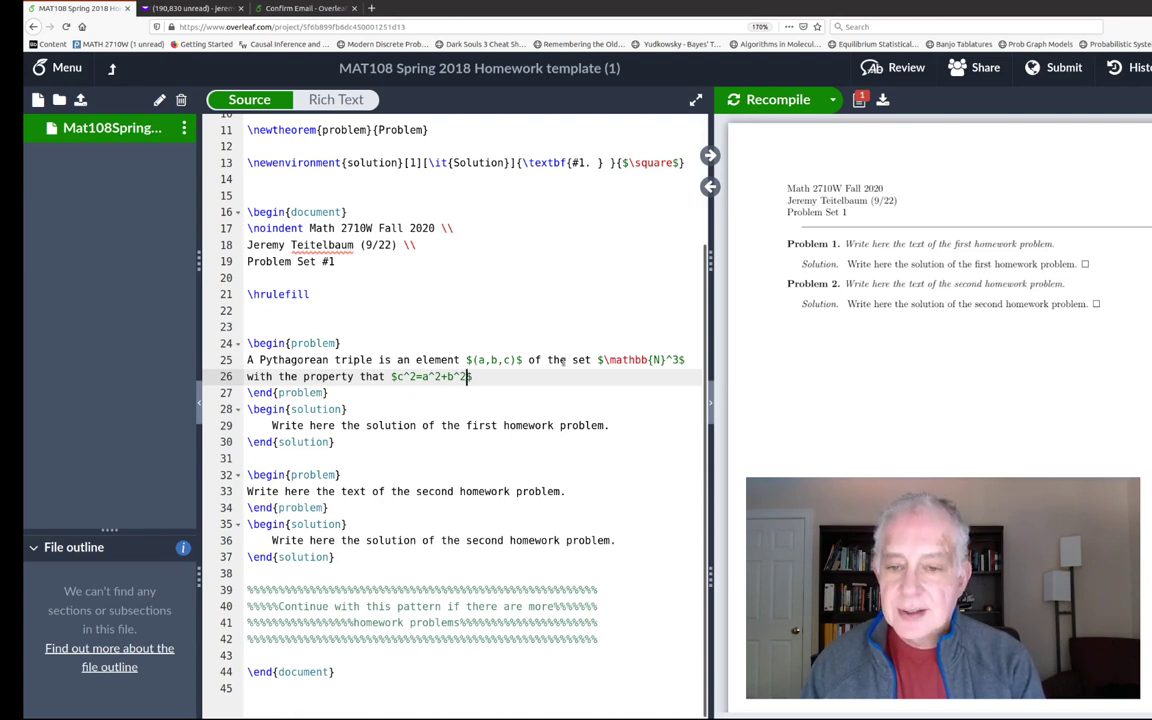
text($)
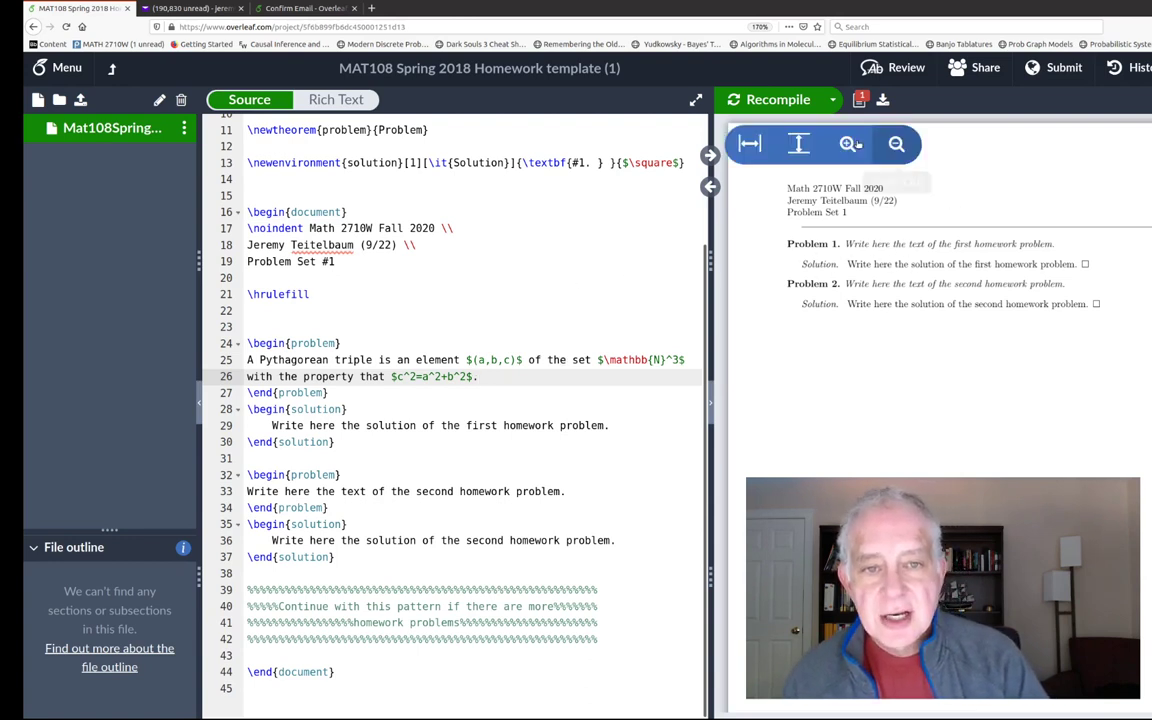
- Recompile, then highlight $(a,b,c)$, $\mathbb{N}^3$ and c^2=a^2+b^2 in the source to explain them
click(784, 100)
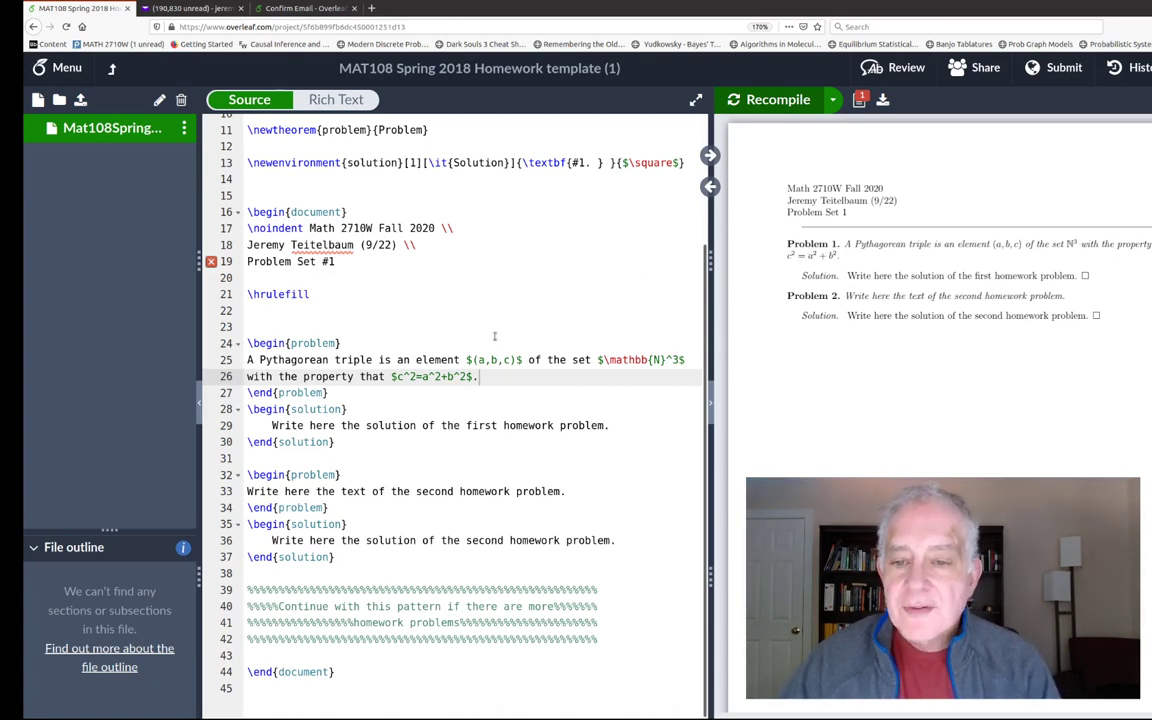
drag(466, 359, 522, 359)
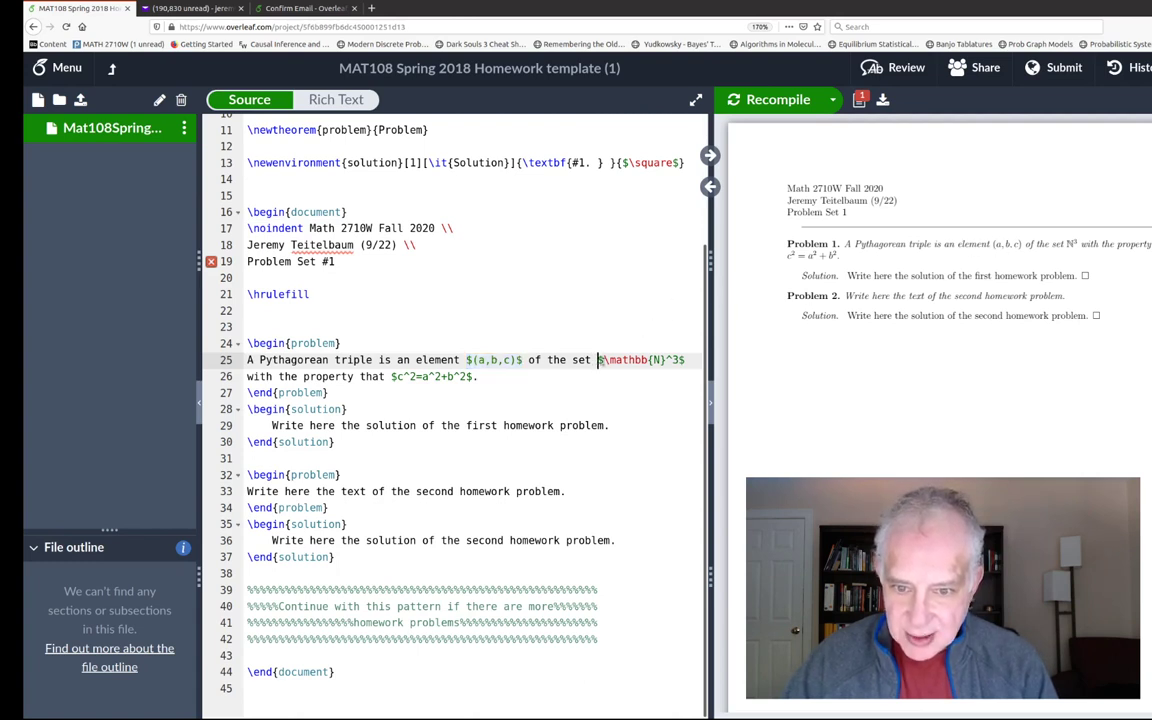
drag(599, 360, 667, 360)
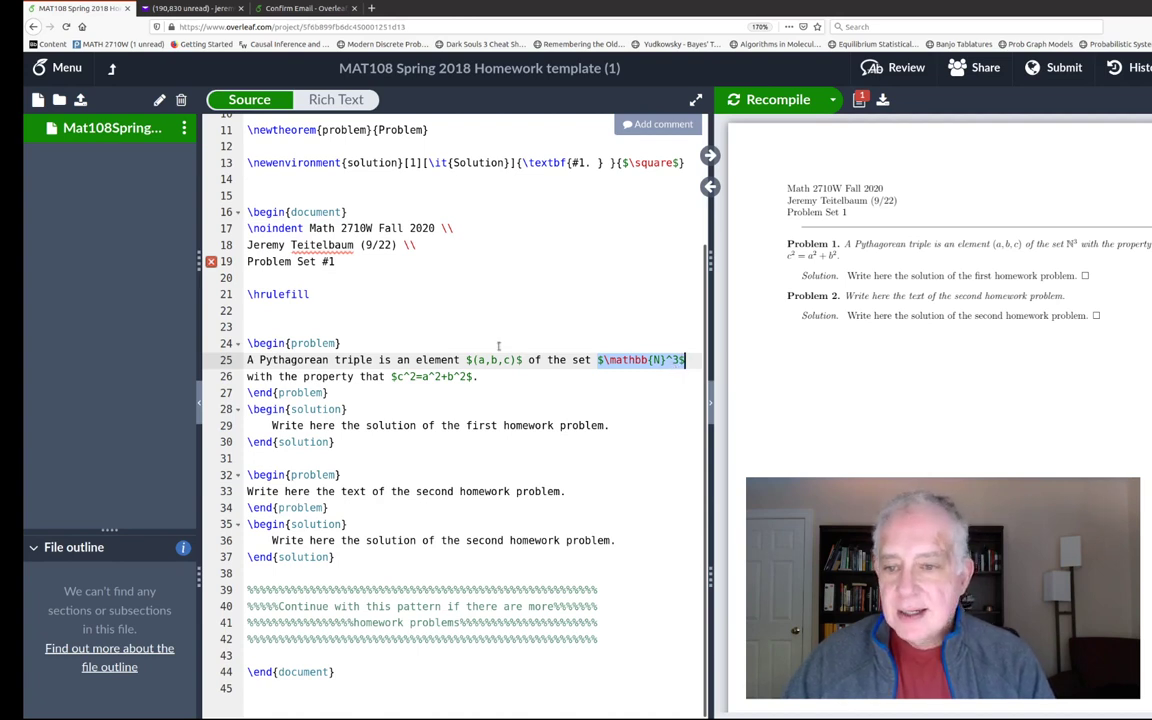
drag(396, 376, 467, 376)
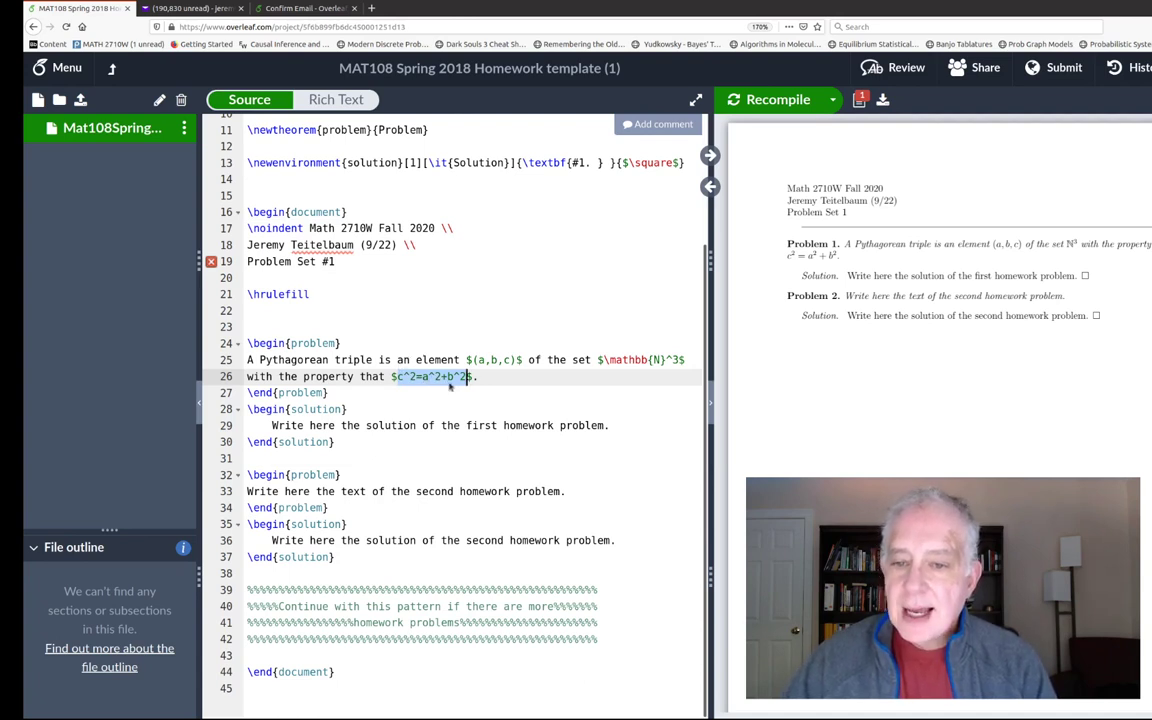
- Finish the first problem with 'Prove that such a triple exists.'
click(490, 376)
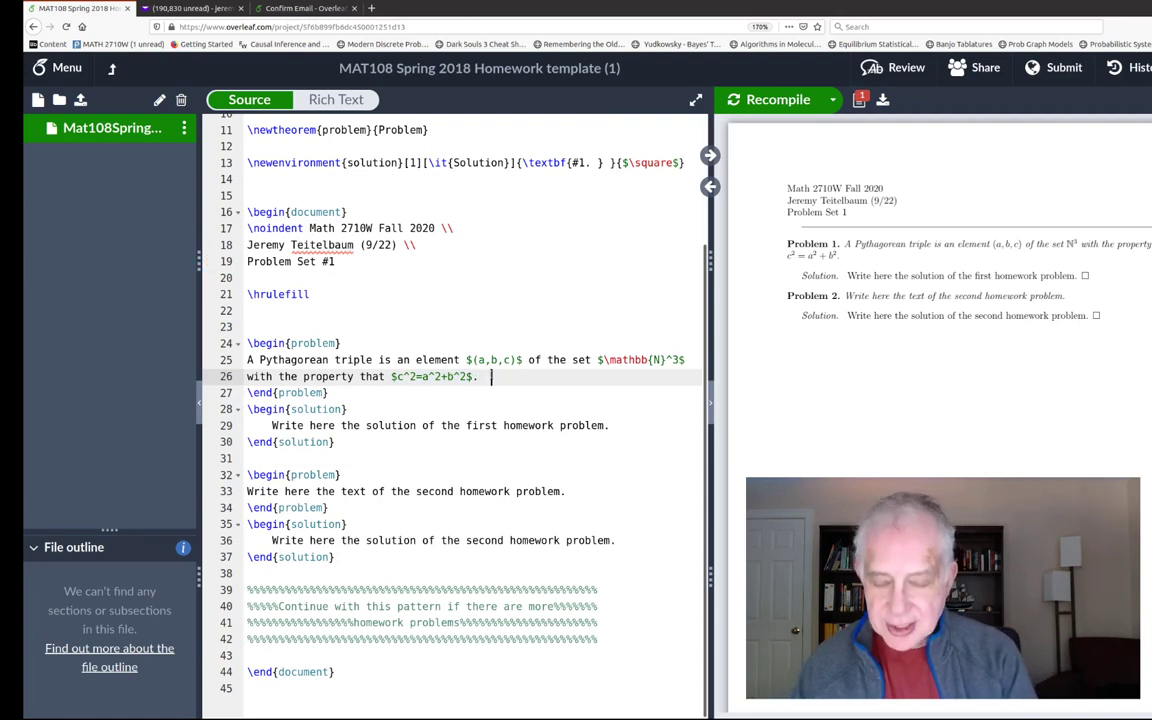
text(Prove that )
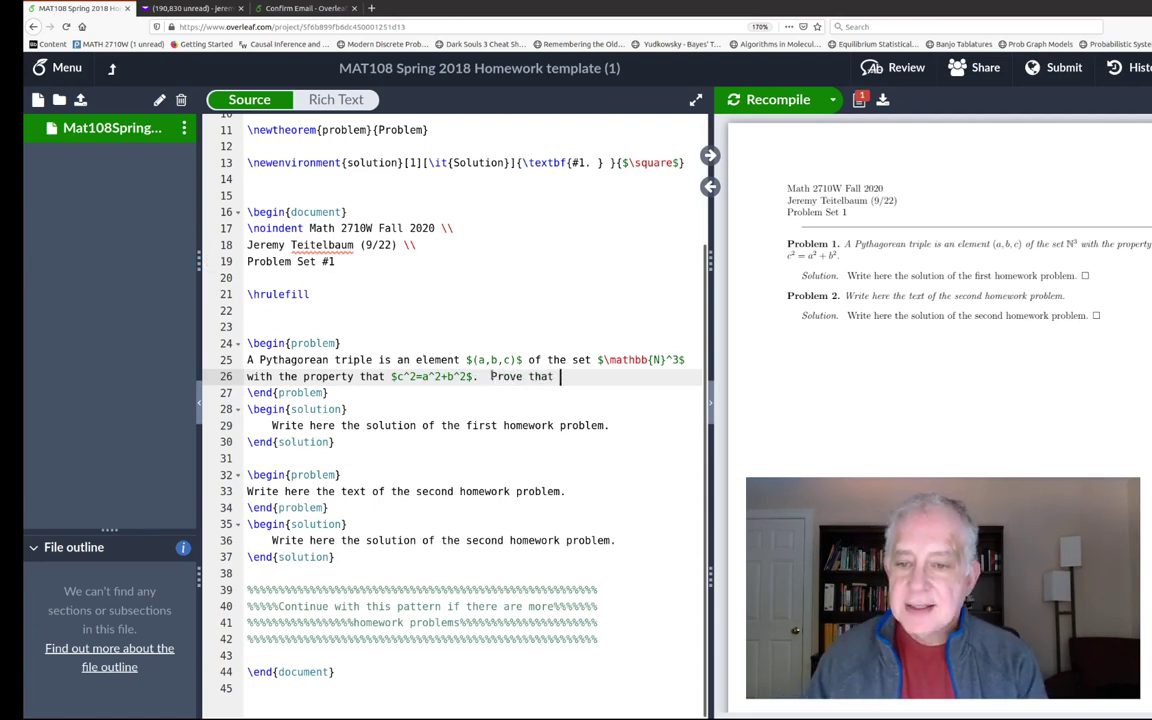
text(such a triple exists.)
key(Down)
key(Down)
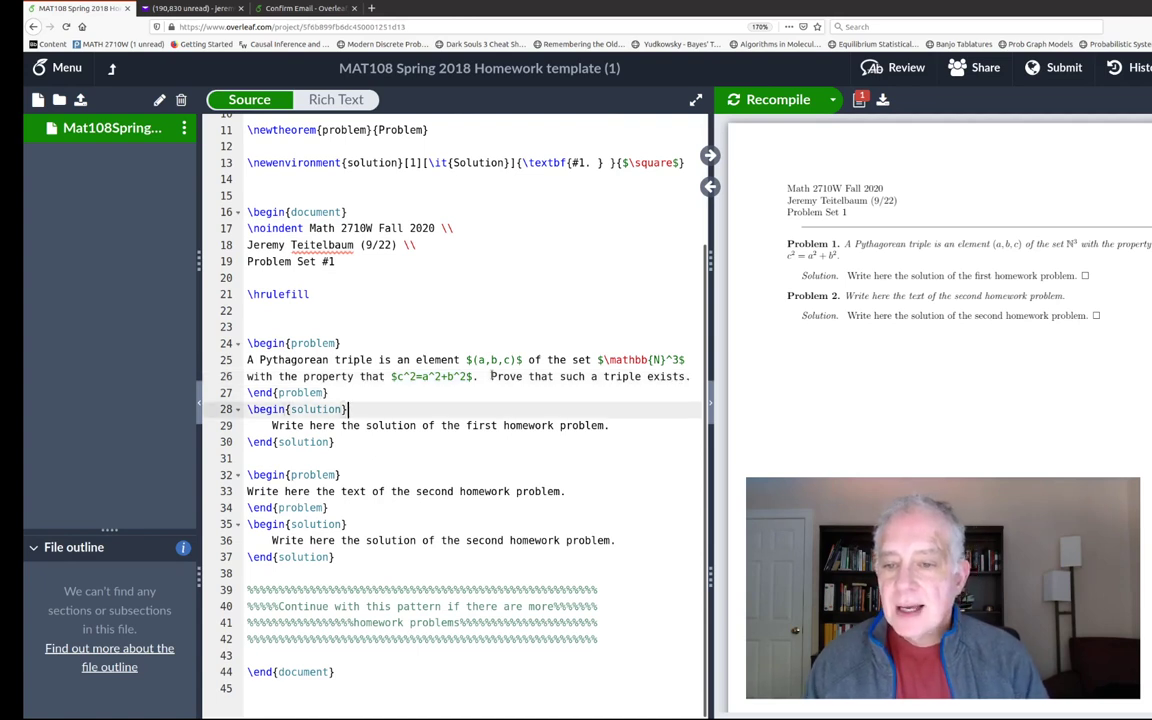
- Replace the solution placeholder with 'Observe that if $(a,b,c)=(3,4,5)$ then' and displayed $$c^2=25=a^2+b^2=9+16$$
drag(272, 425, 608, 427)
key(BackSpace)
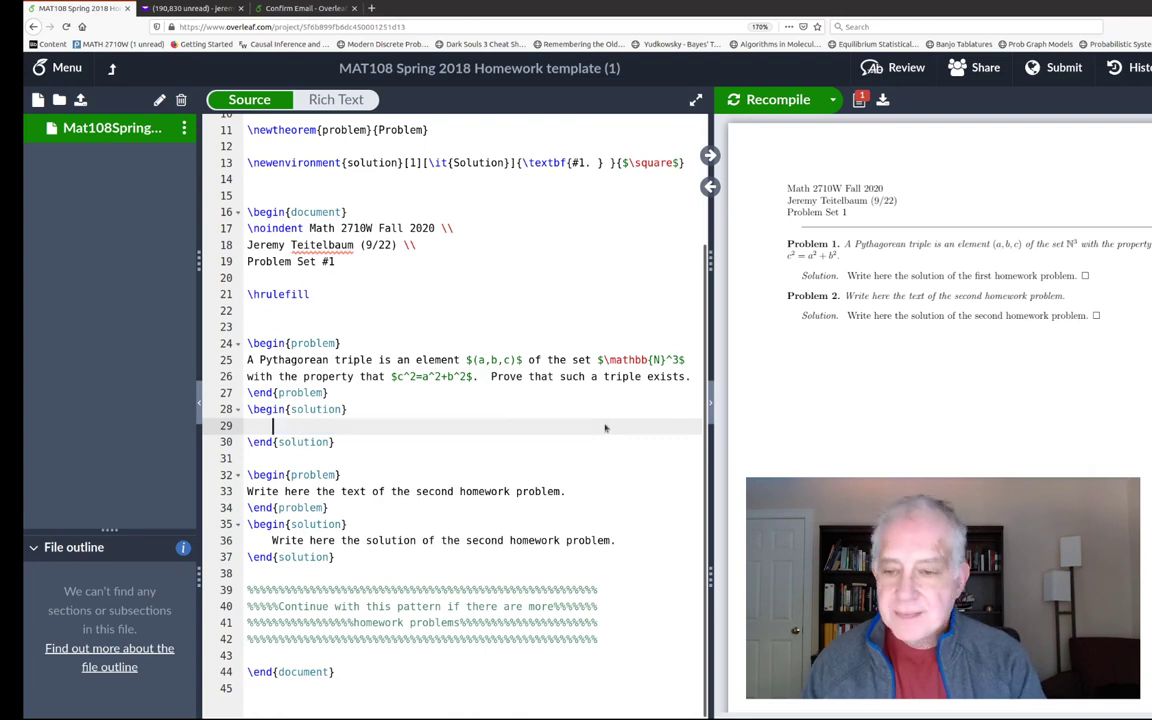
text(Observe that if )
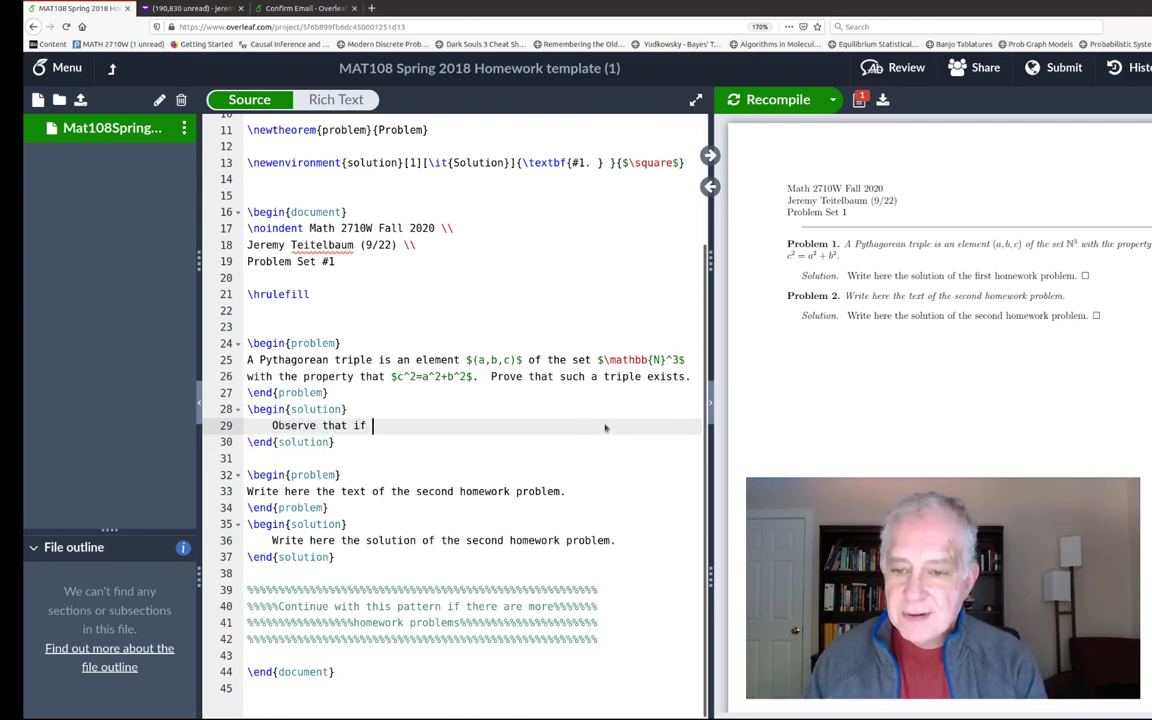
text($(a,b,c)
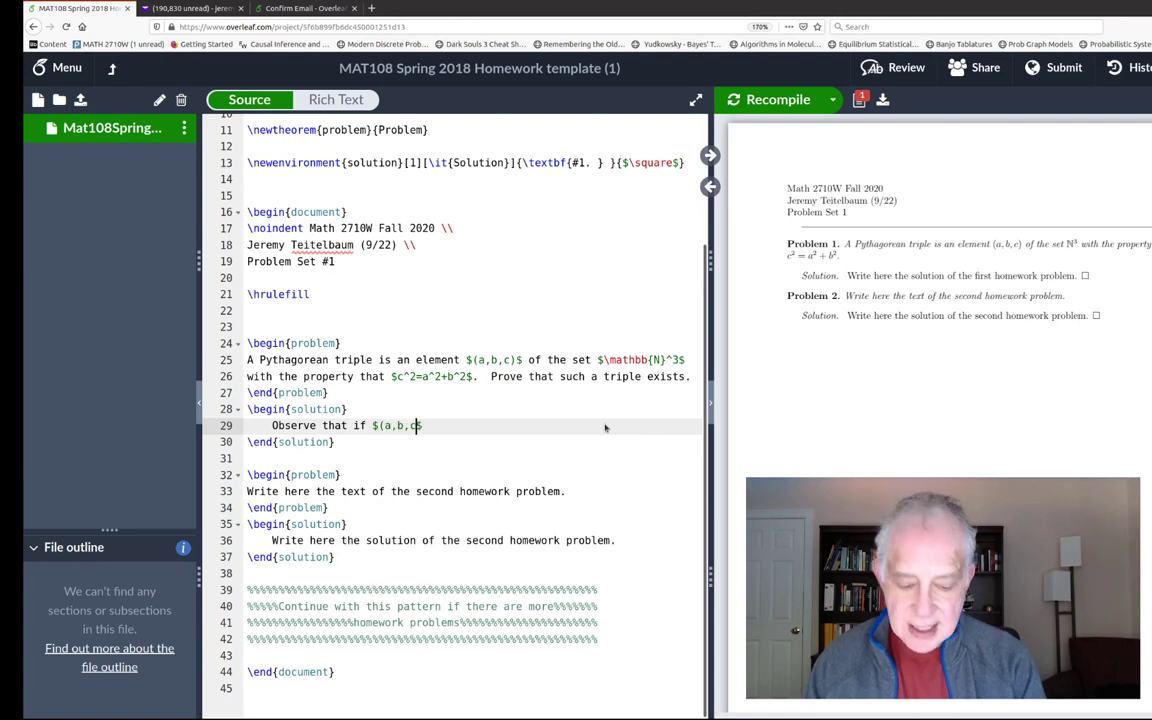
text()=)
text((3,4,5))
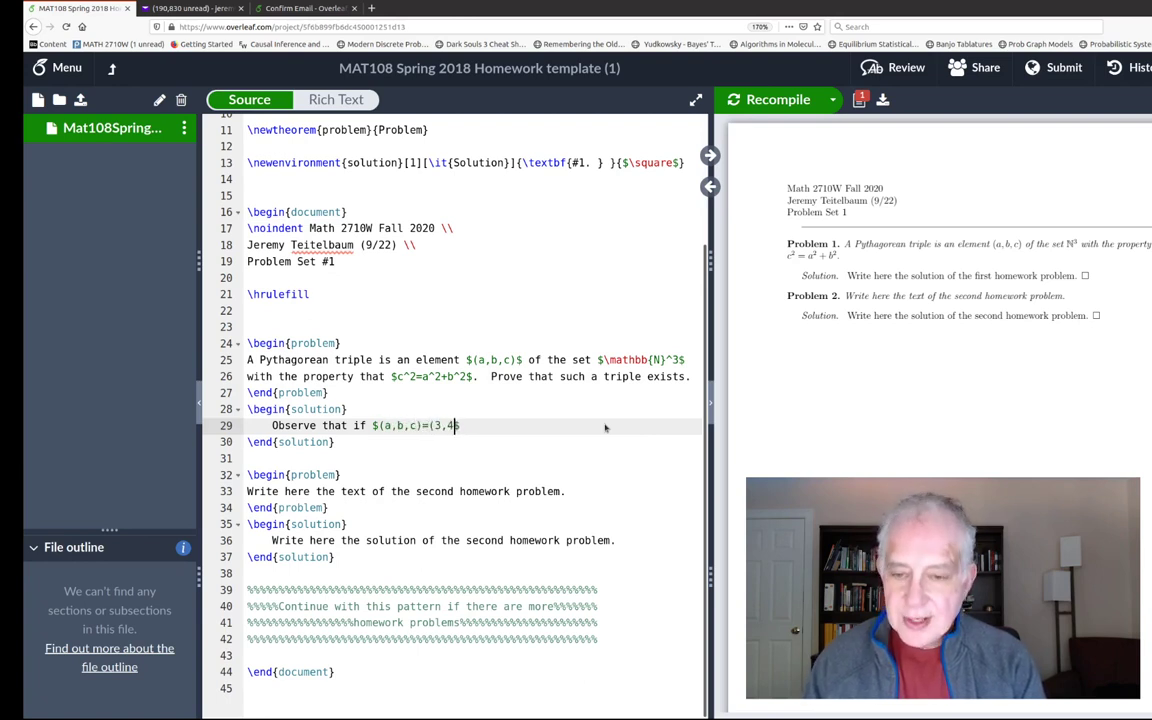
text($ then)
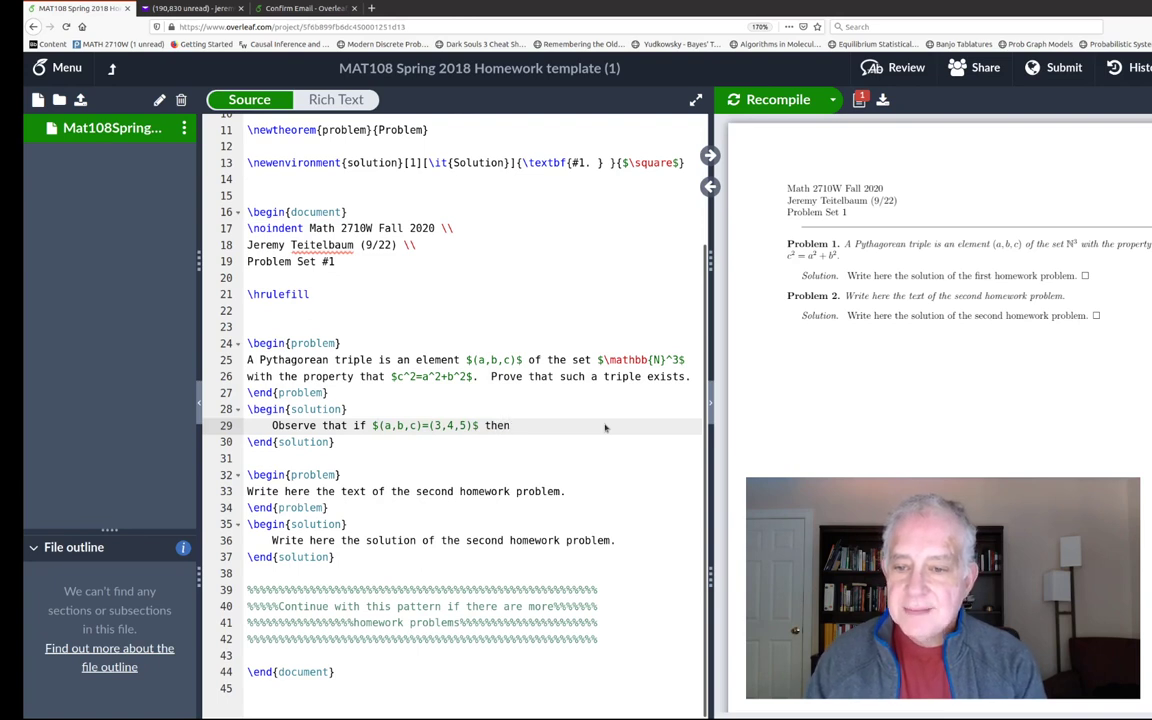
key(Return)
text($$)
key(Return)
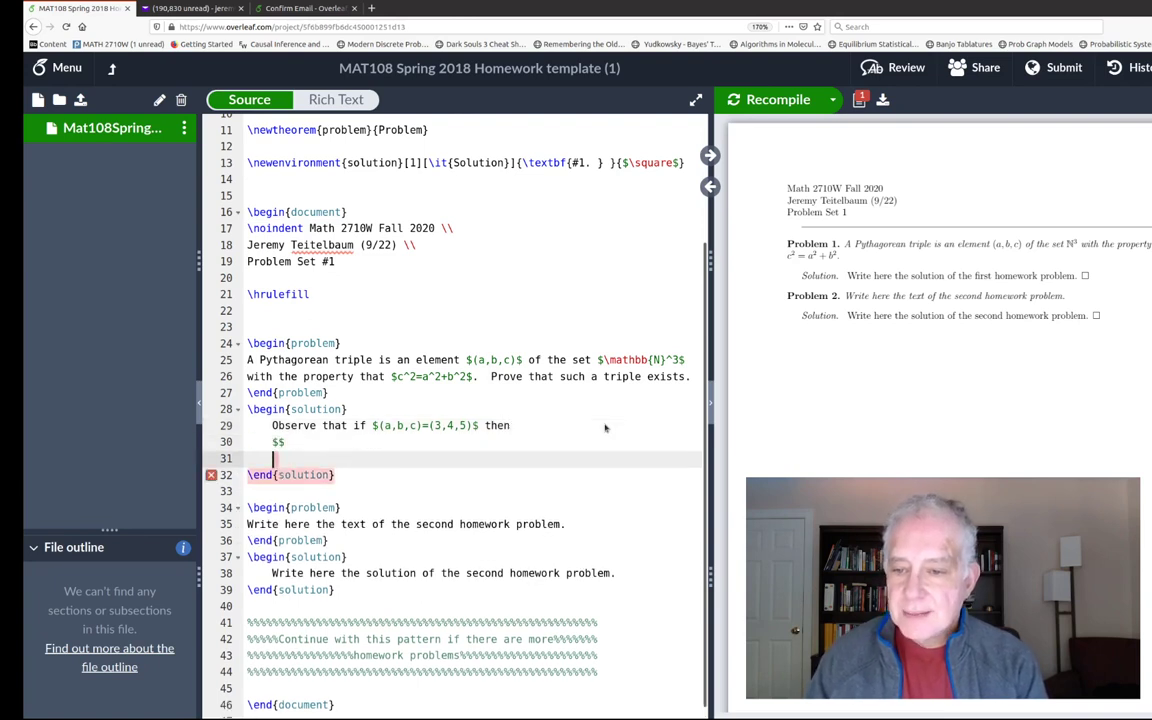
text(c^2=25=a)
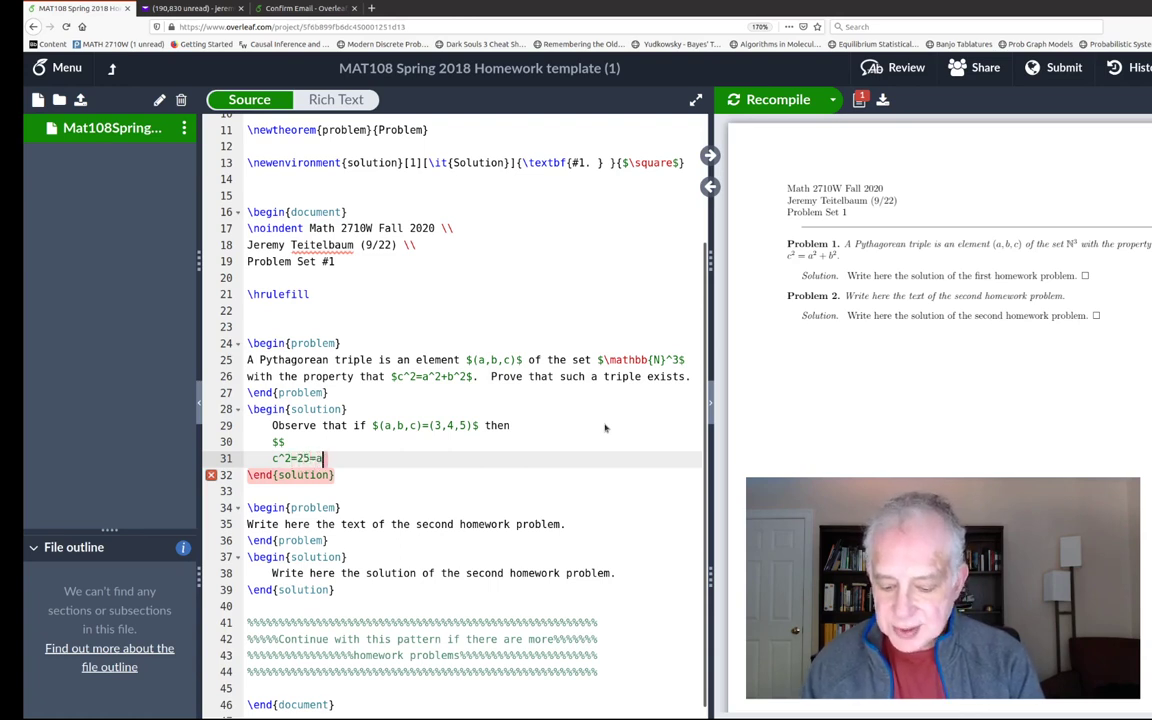
text(^2+b)
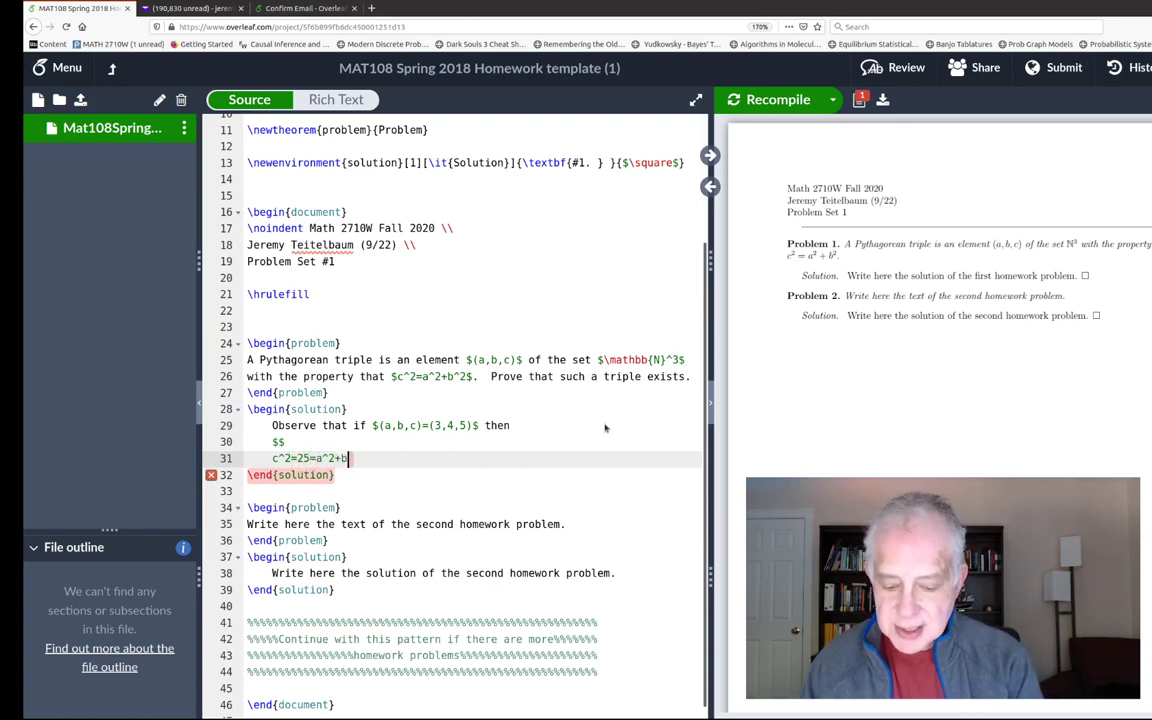
text(^2=)
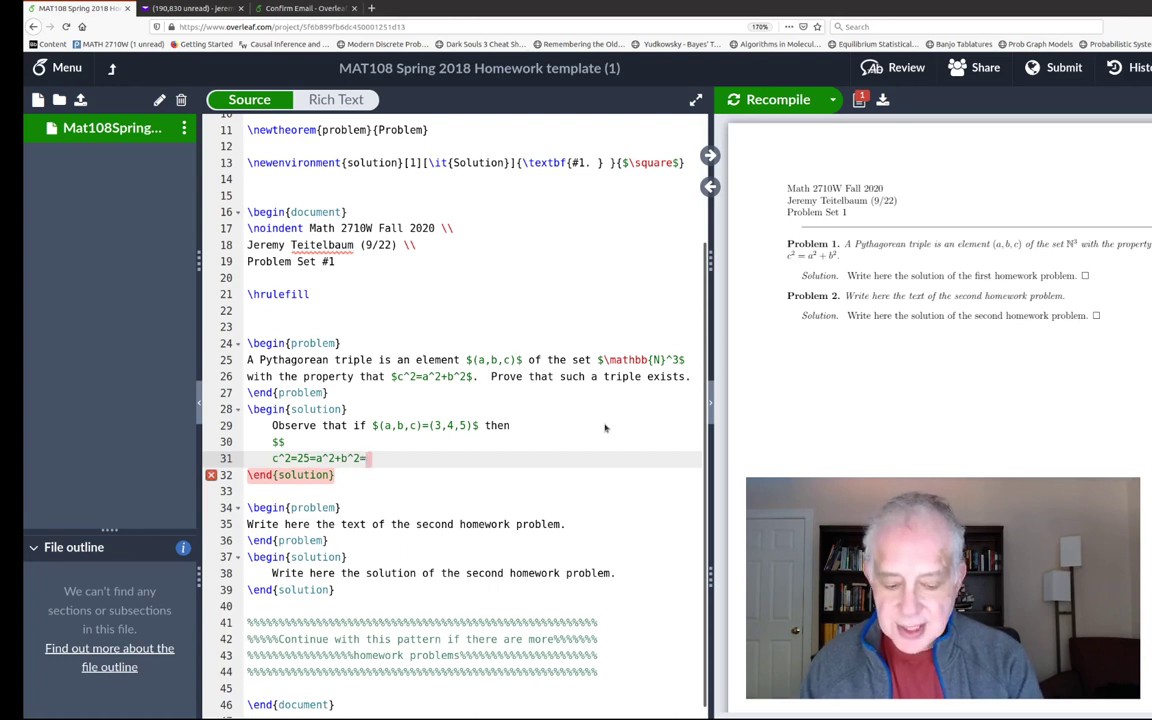
text(9+)
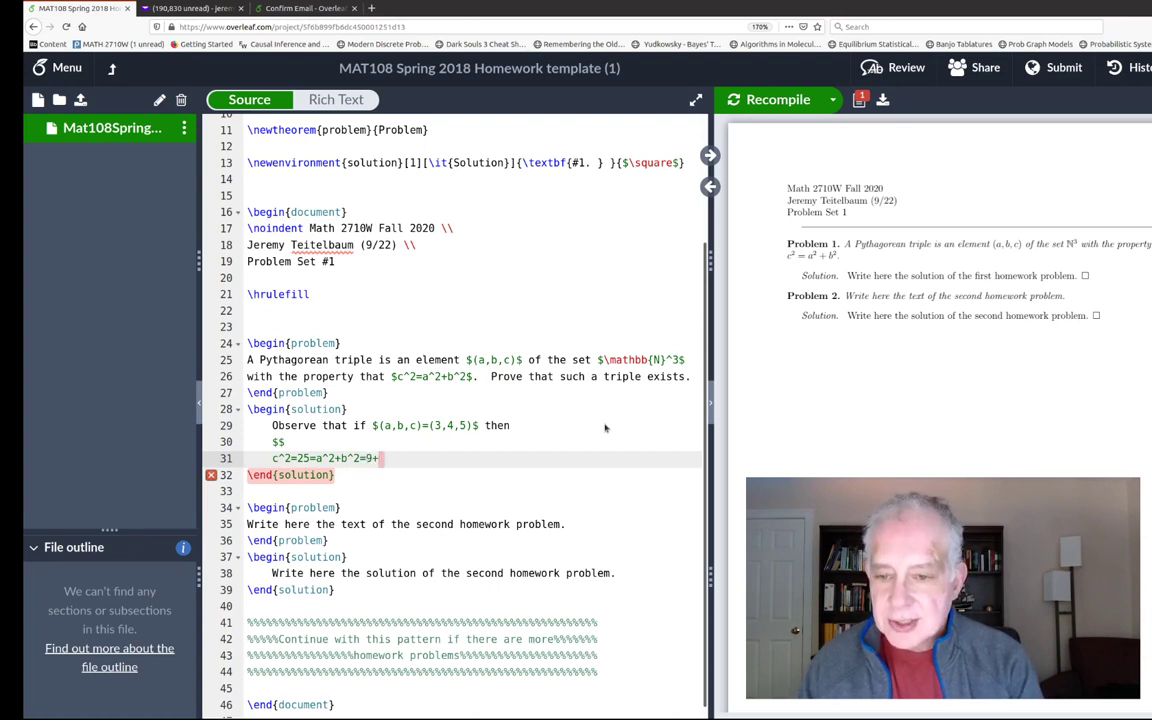
text(16)
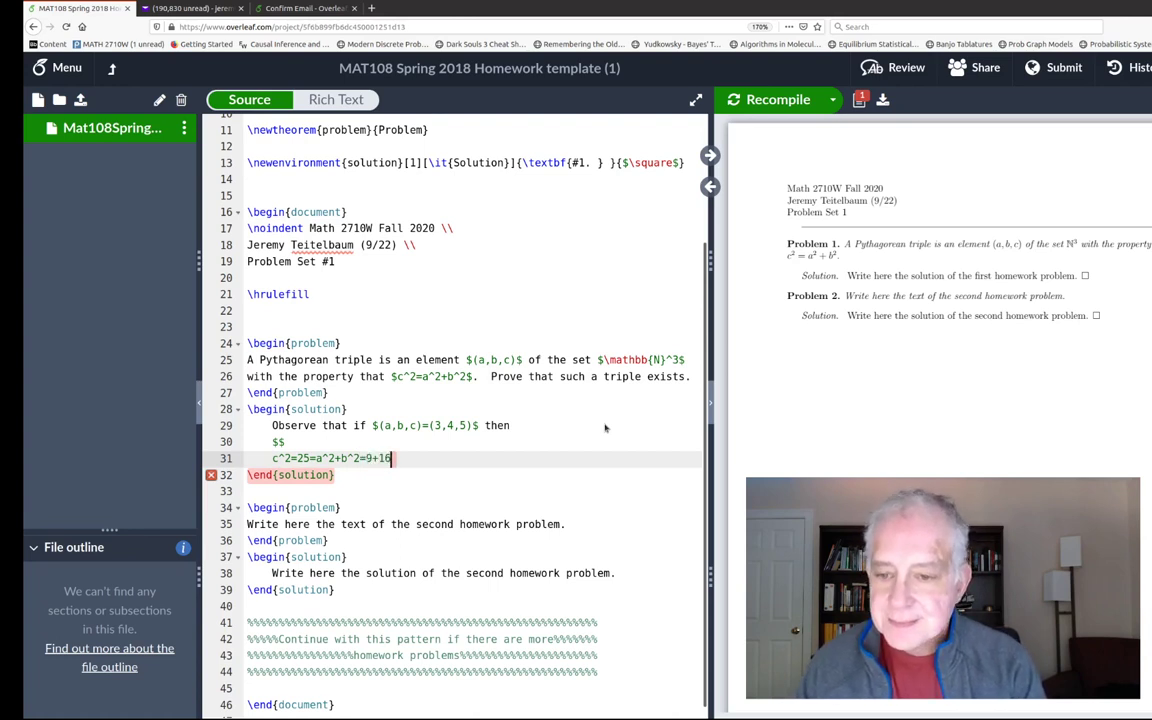
key(Return)
text($$)
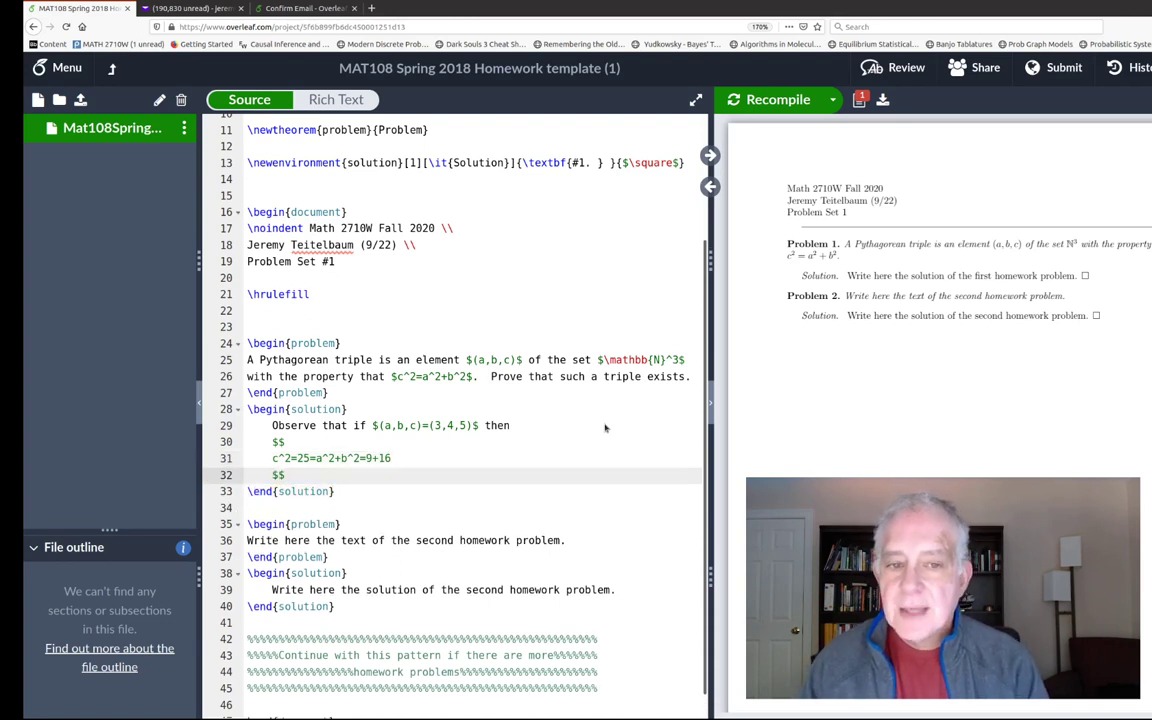
- Recompile, shrink both $$ delimiters to single $ to make the equation inline, and recompile again
click(768, 106)
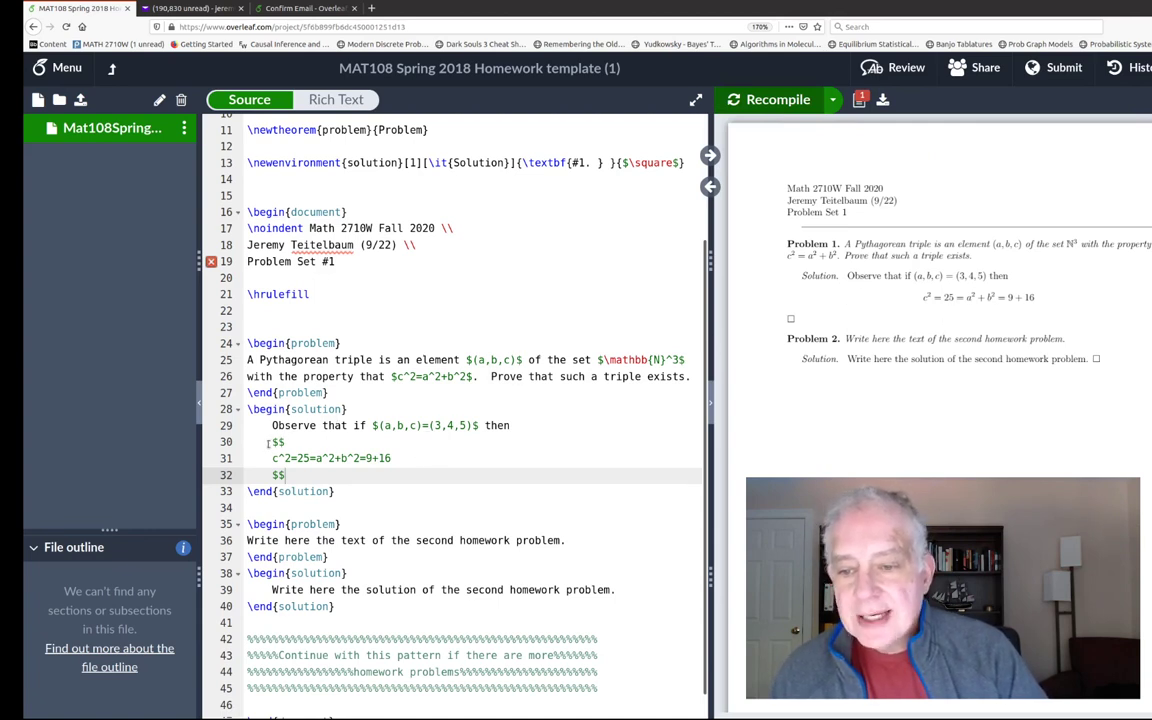
drag(271, 442, 287, 475)
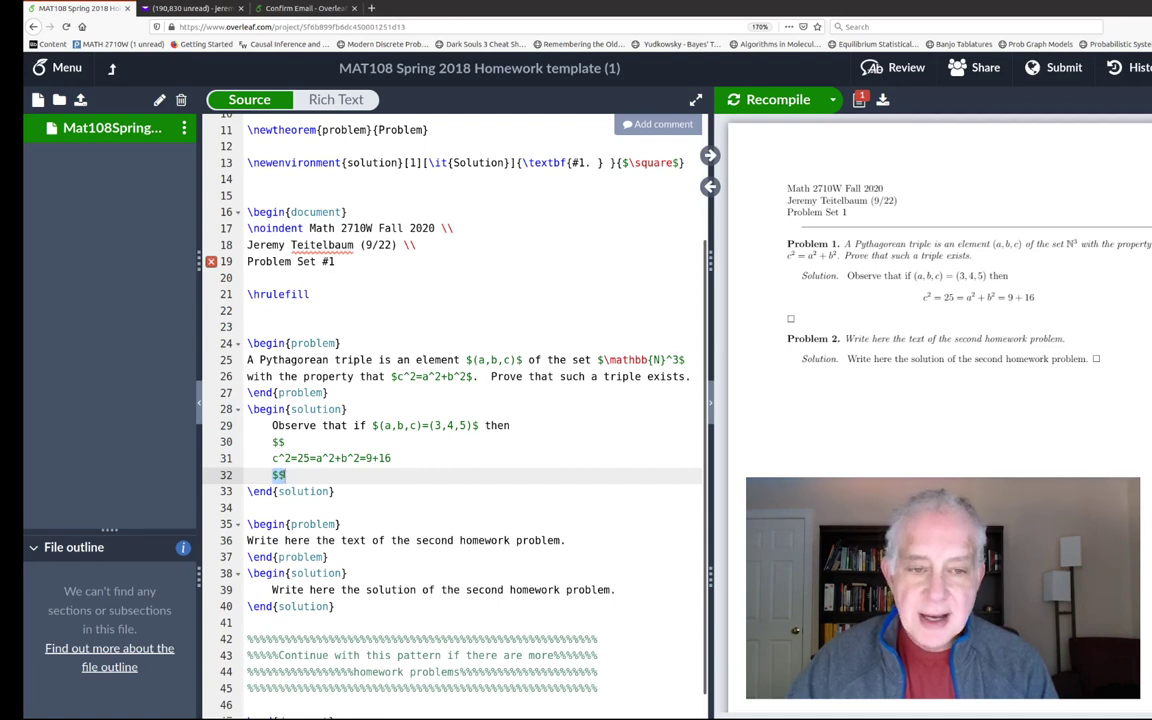
click(292, 441)
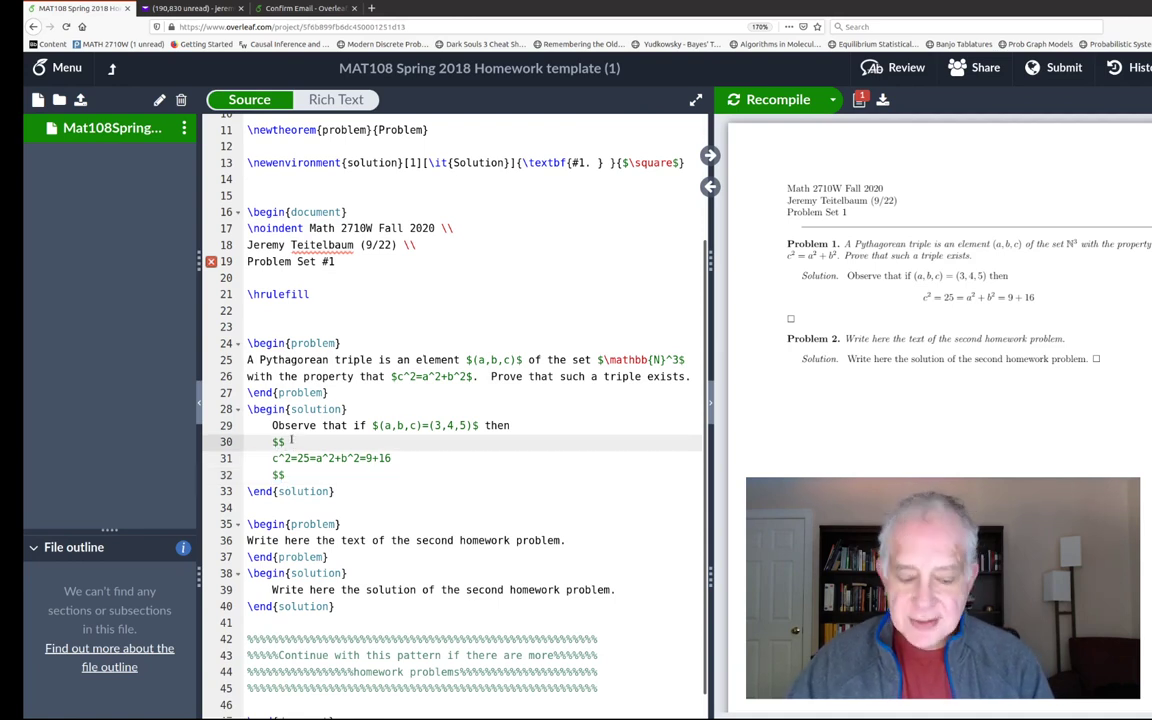
key(BackSpace)
click(292, 475)
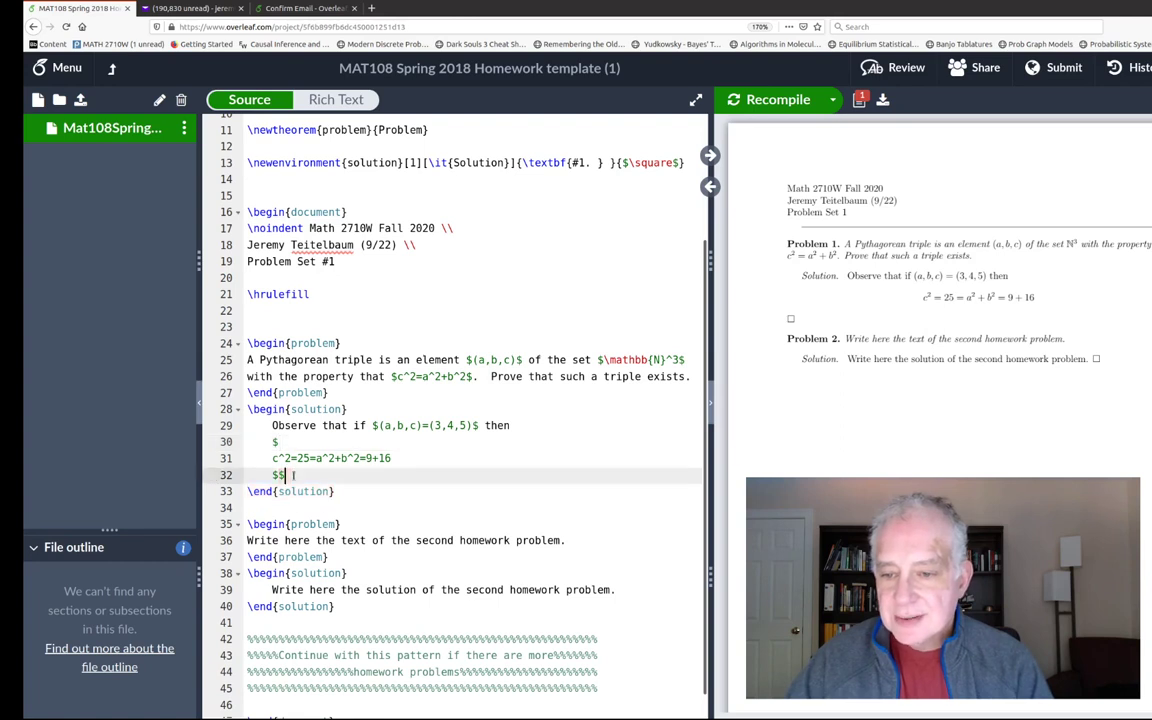
key(BackSpace)
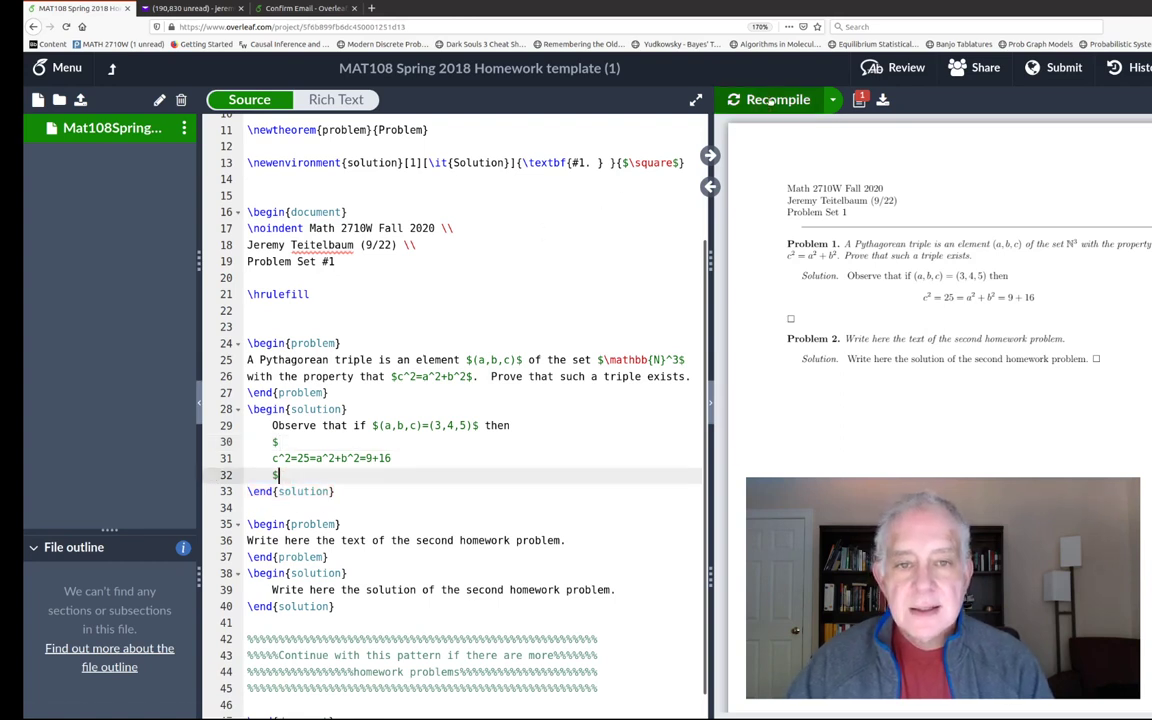
click(772, 99)
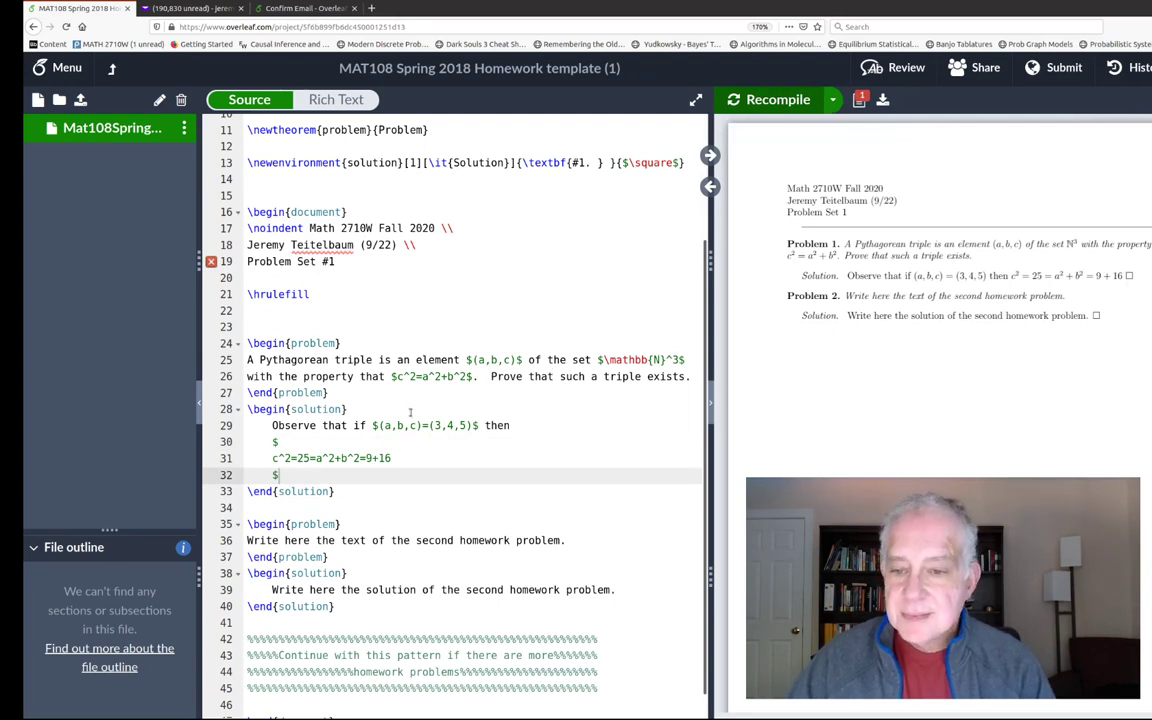
- Add a period after 9+16 and restore both $$ delimiters so the equation is displayed again
click(393, 458)
text(.)
click(280, 442)
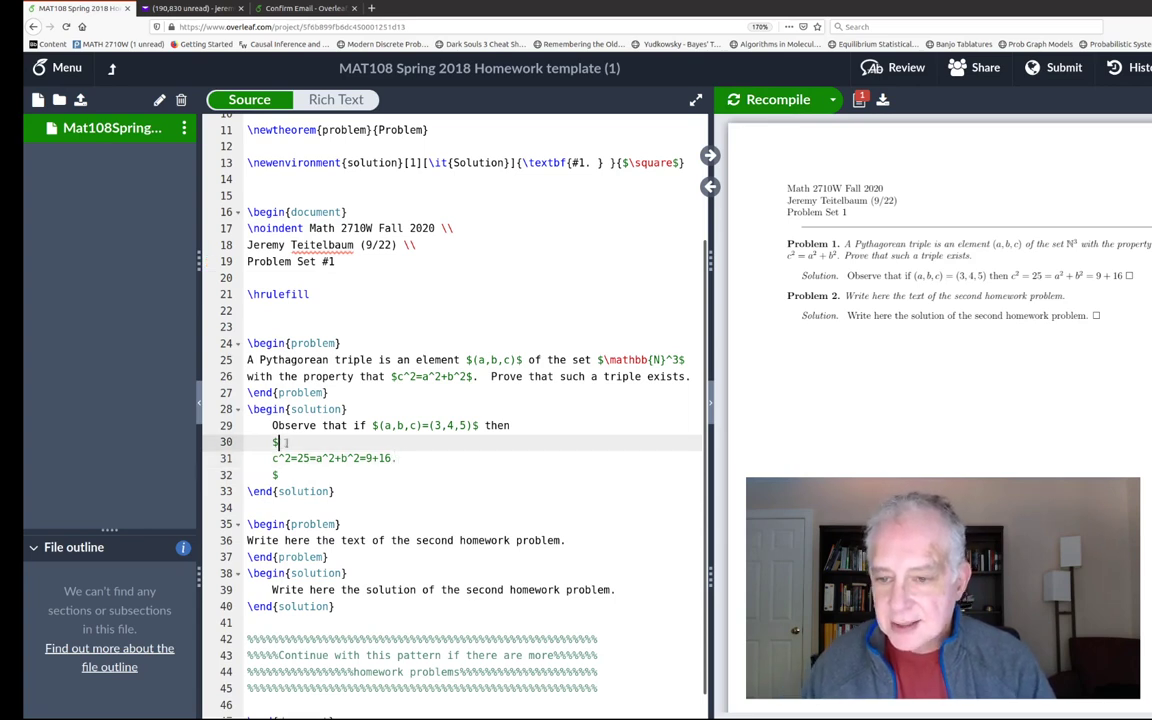
text($)
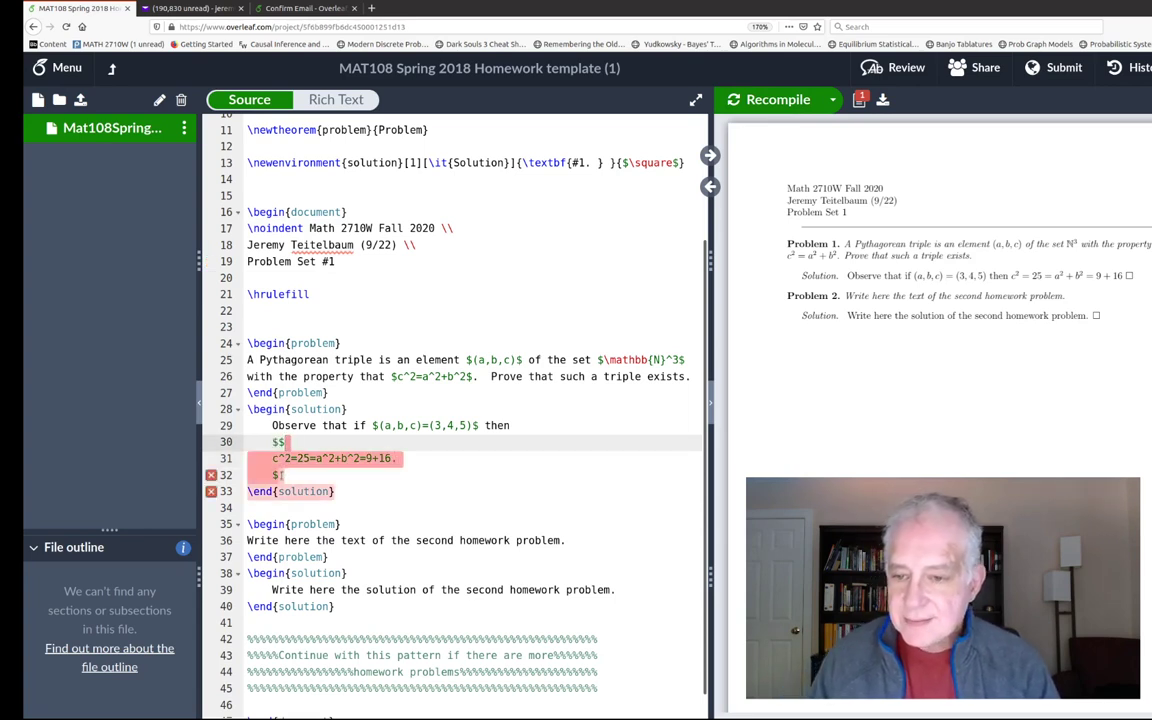
click(329, 476)
text($)
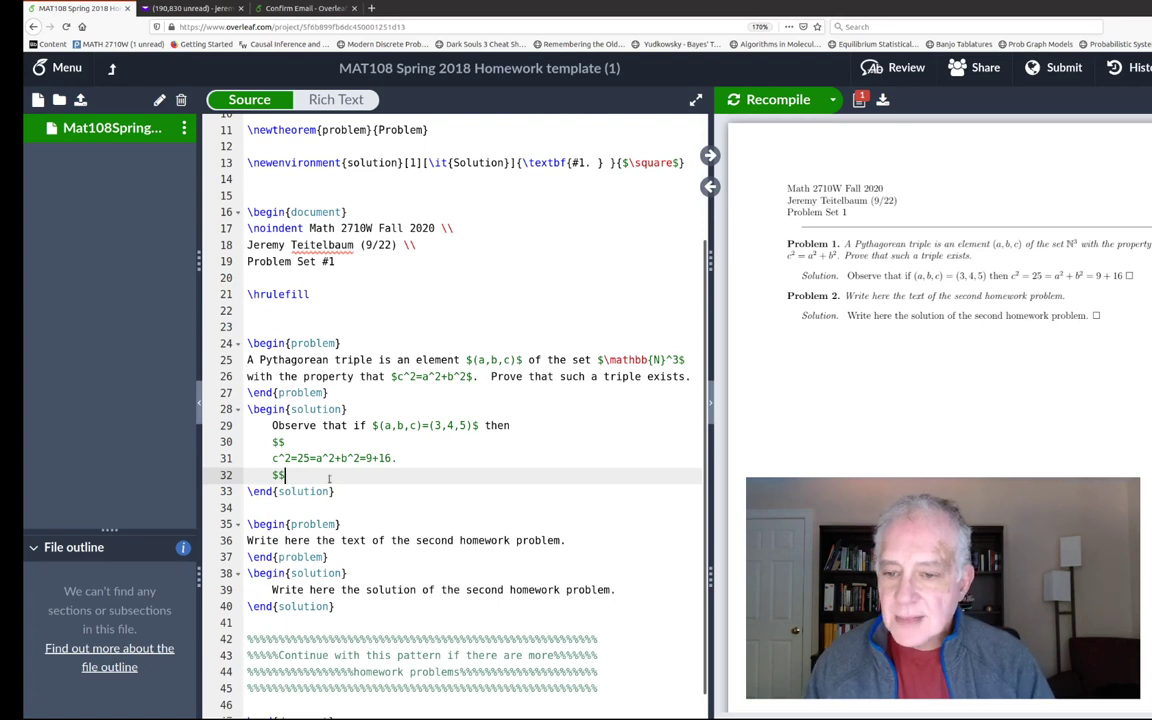
- Add 'Thus (a,b,c) is a pythagorean triple.' in plain text below the equation and recompile
key(Return)
text(Thus (a)
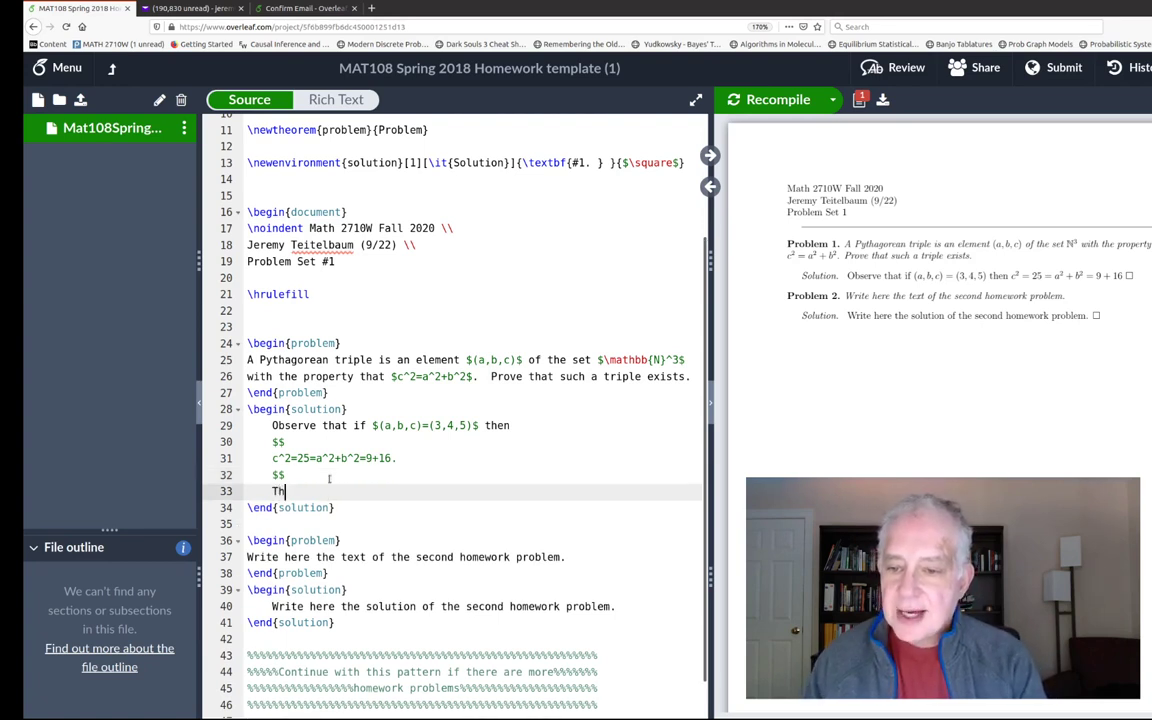
key(BackSpace)
key(BackSpace)
text($(a,b,c)$)
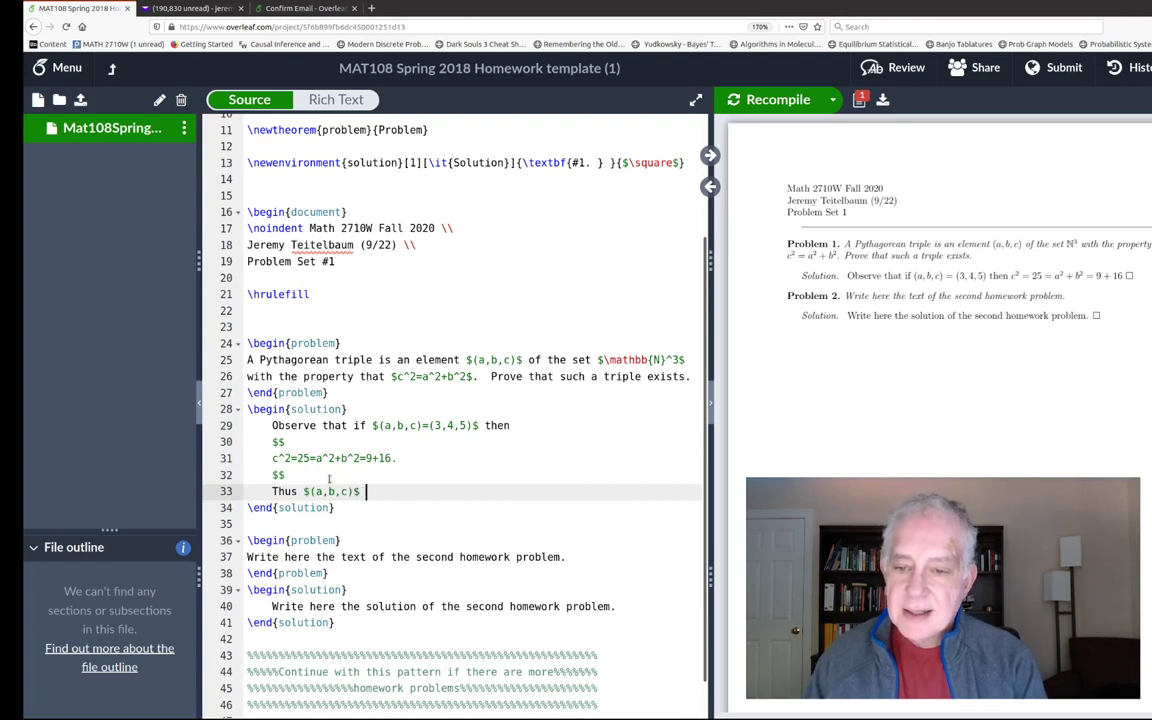
text( is a pythagoren)
text(n triple.)
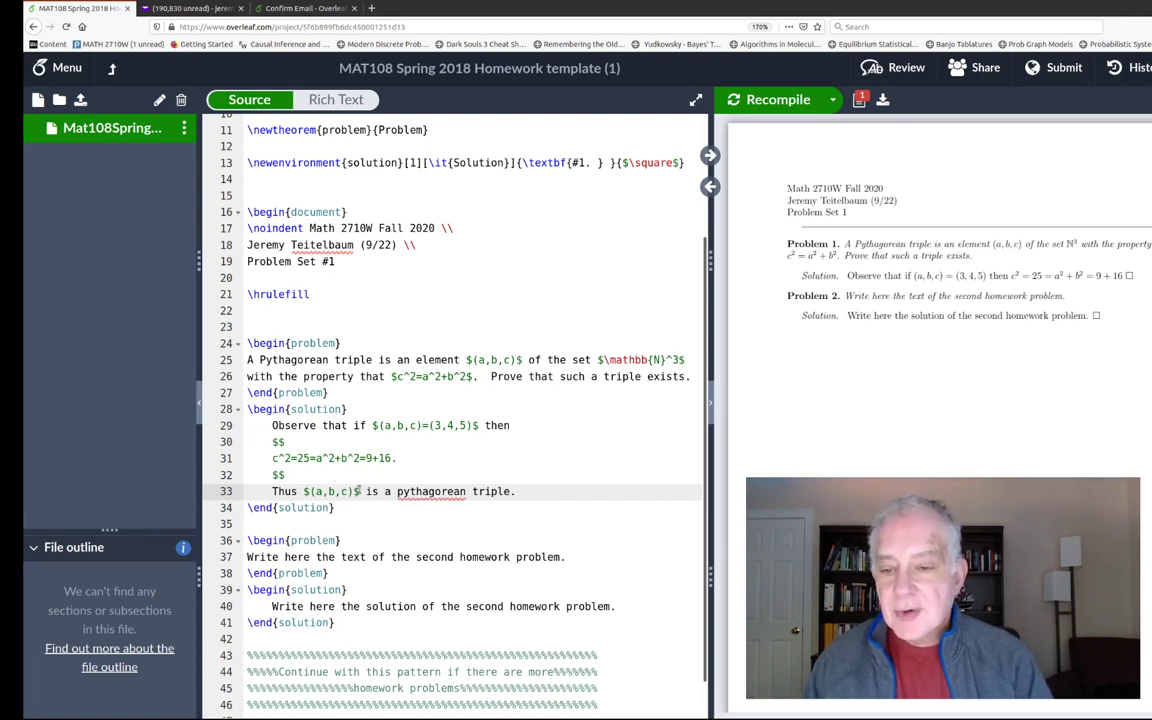
click(358, 491)
key(BackSpace)
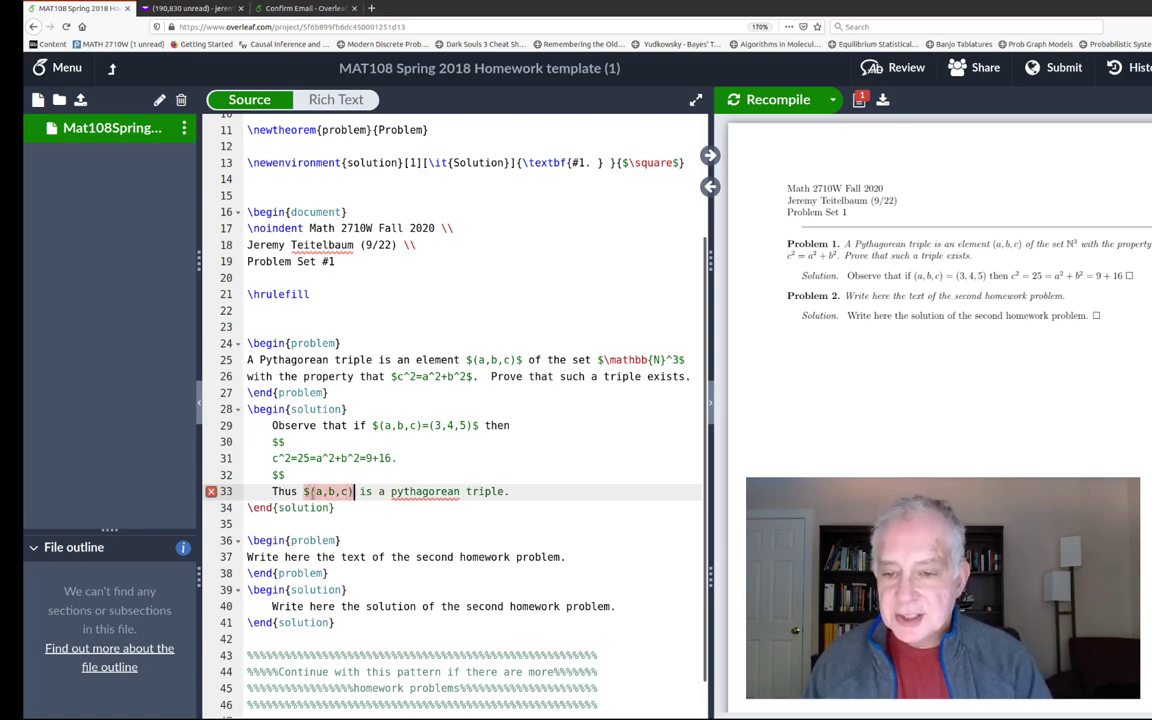
click(310, 491)
key(BackSpace)
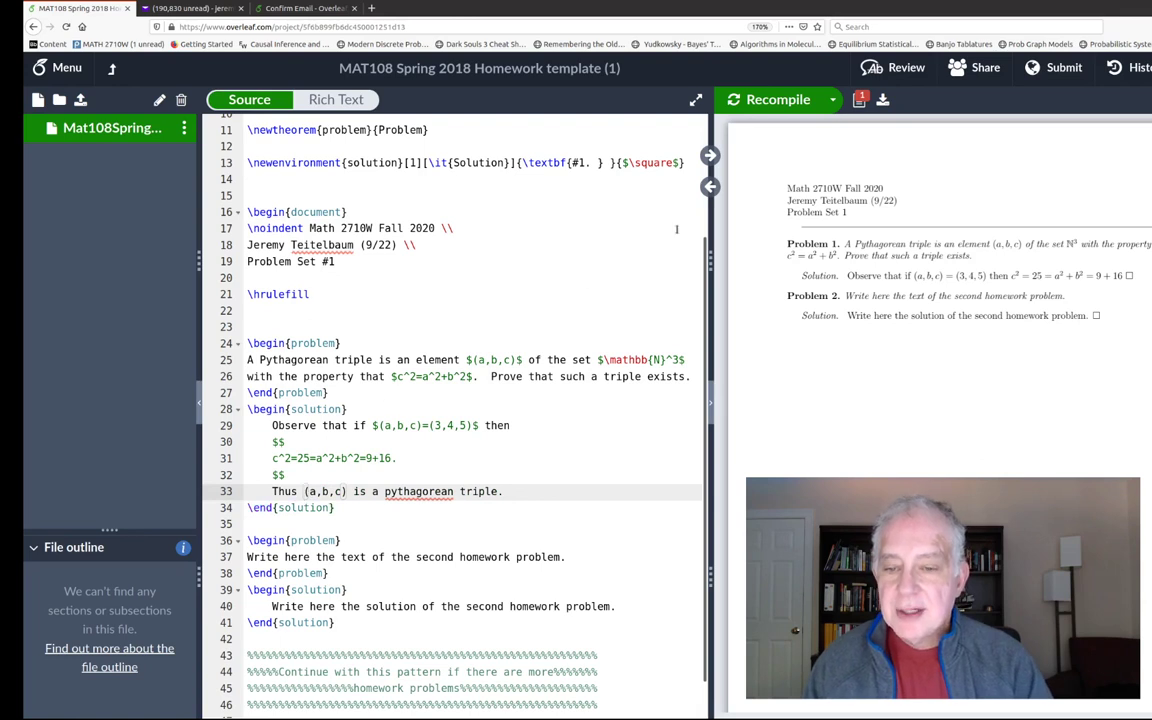
click(785, 100)
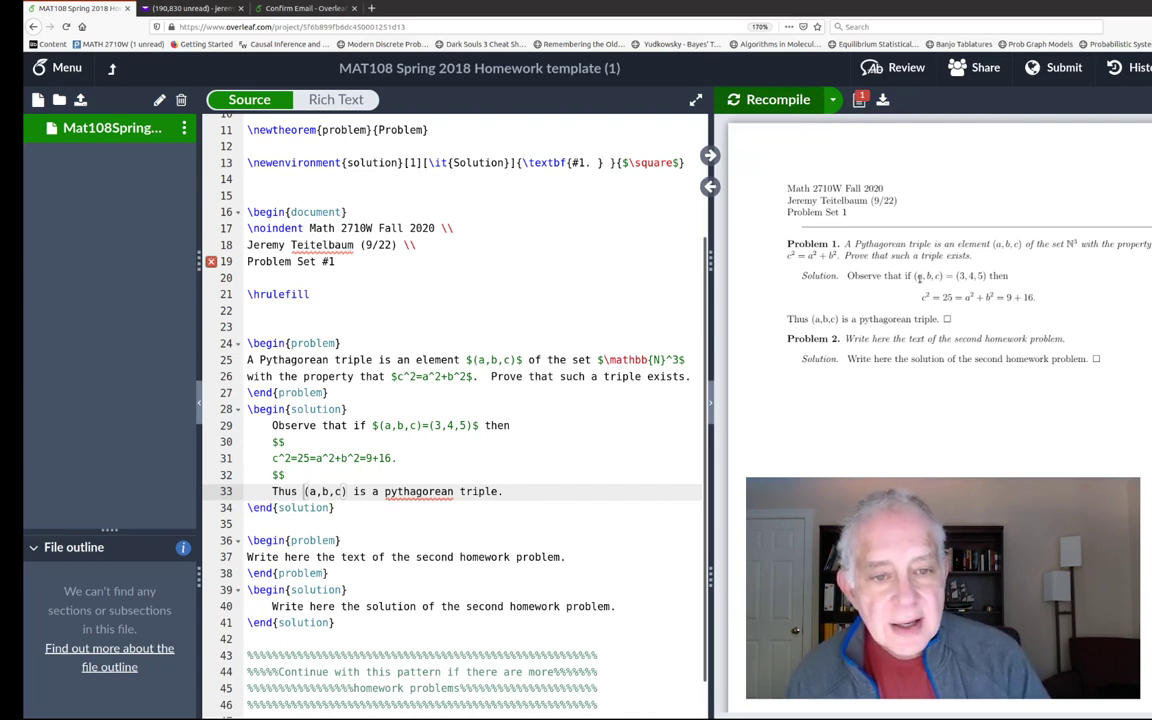
- Wrap (a,b,c) on line 33 in $…$ to match the other triple, then recompile
drag(916, 278, 985, 276)
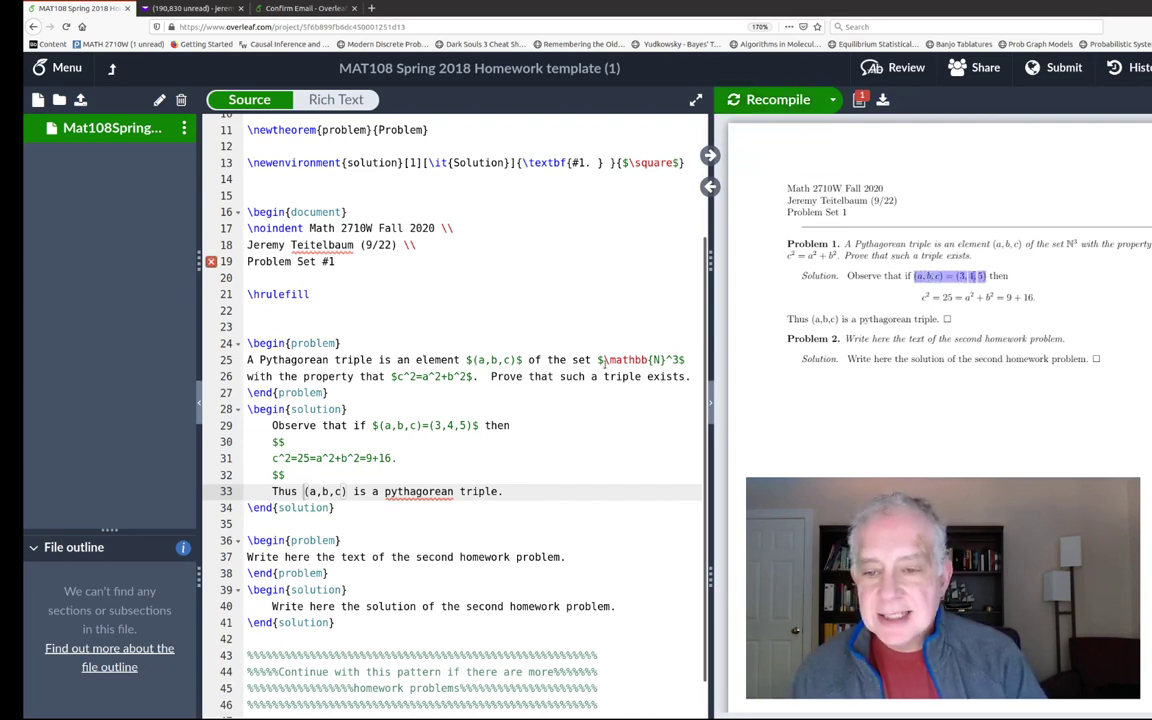
drag(374, 425, 484, 425)
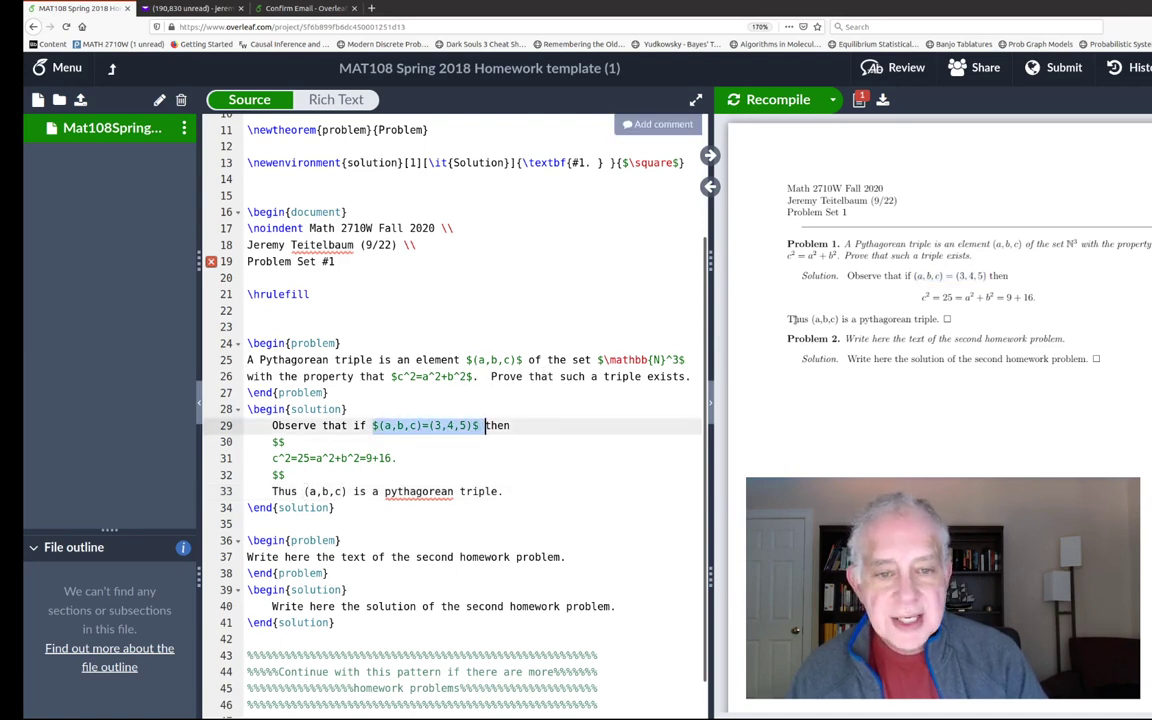
drag(811, 318, 838, 319)
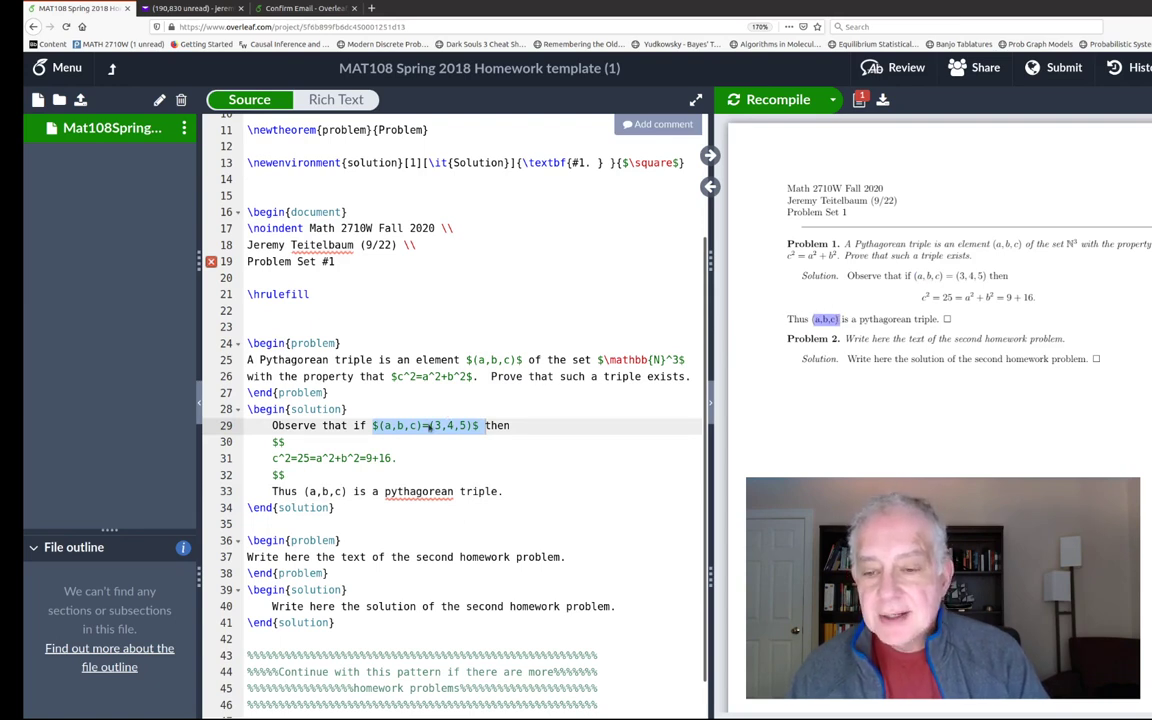
click(305, 491)
text($)
key(Right)
key(Right)
key(Right)
key(Right)
key(Right)
key(Right)
key(Right)
text($)
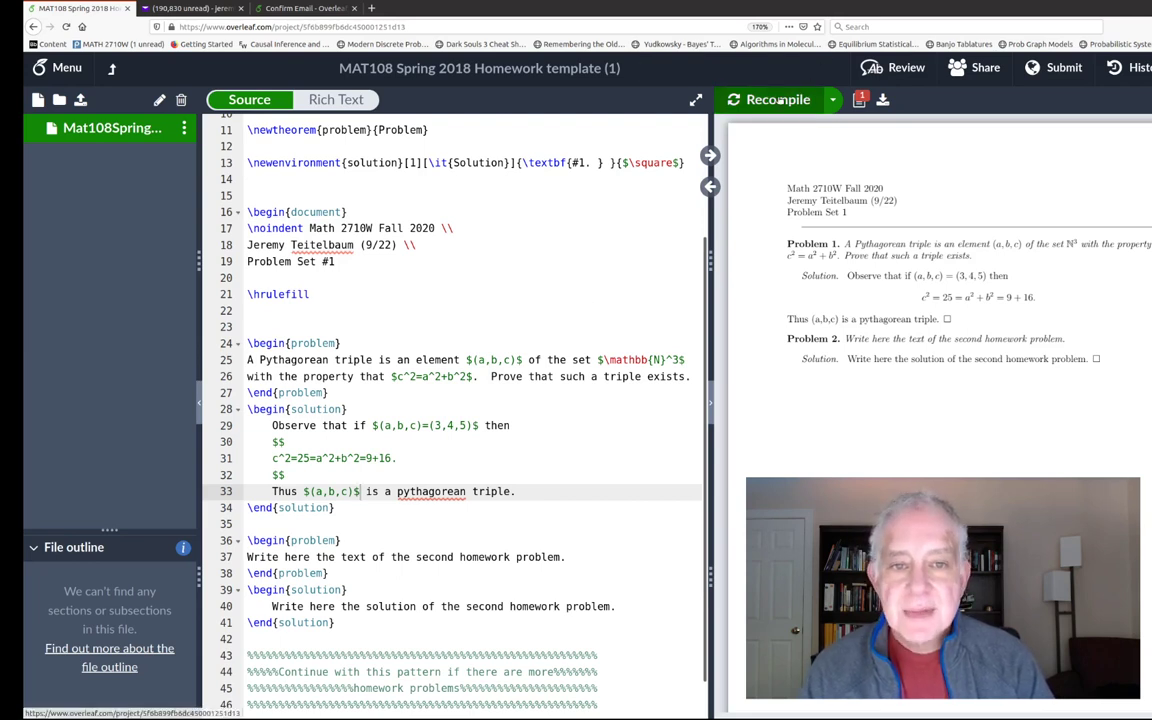
click(750, 99)
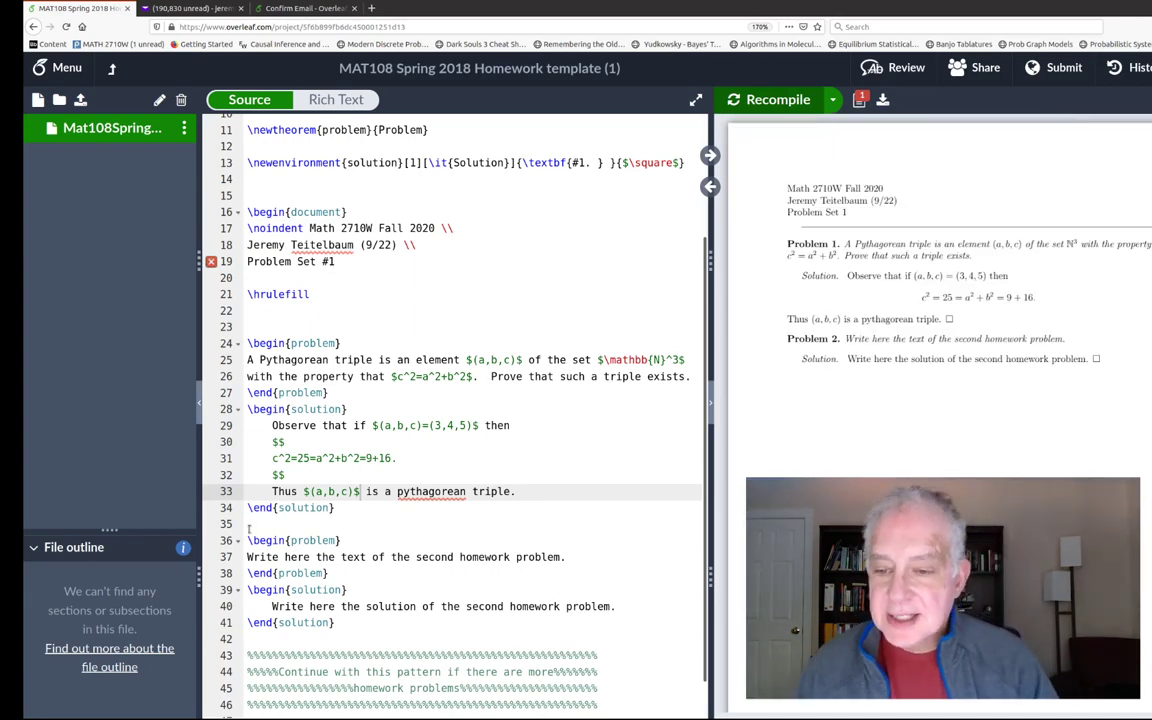
- Delete the second problem-and-solution placeholder block and recompile the PDF
drag(296, 523, 383, 622)
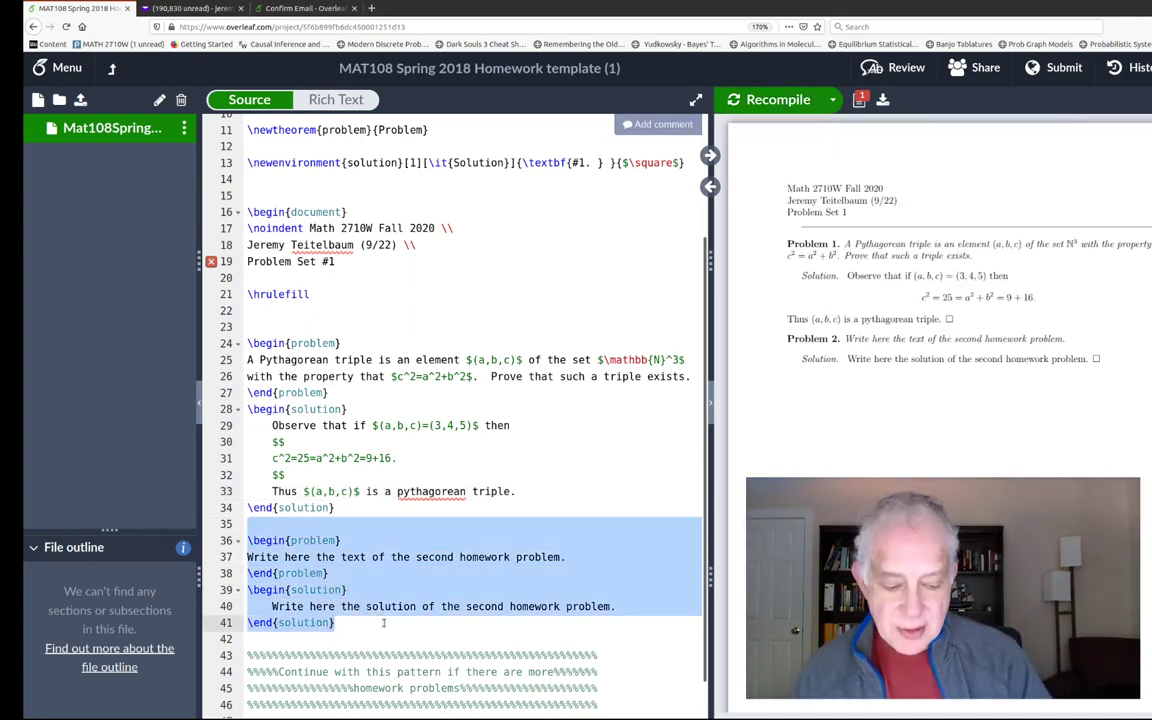
key(BackSpace)
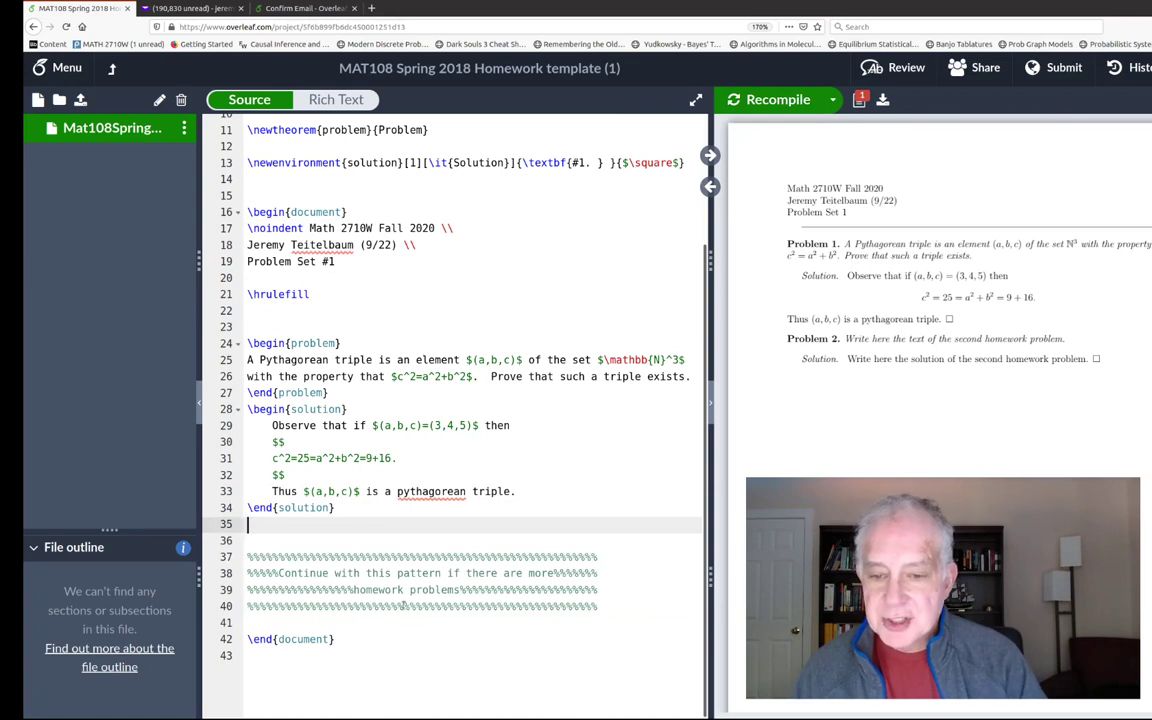
scroll(373, 536, down, 2)
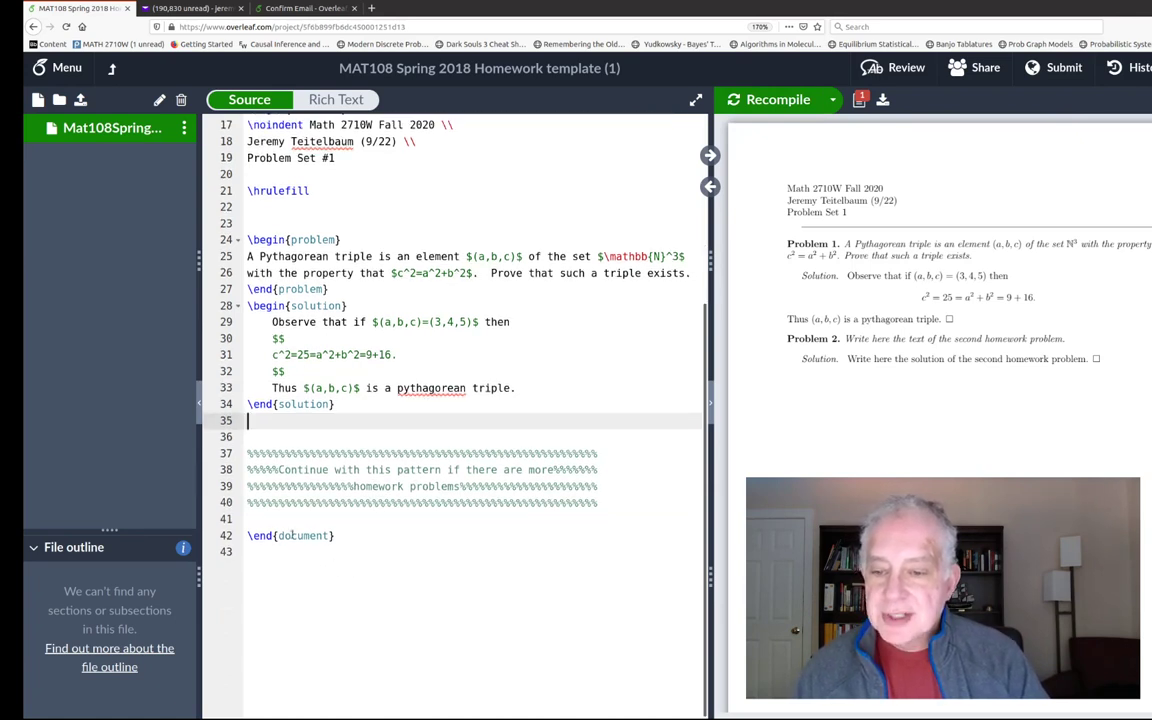
click(797, 103)
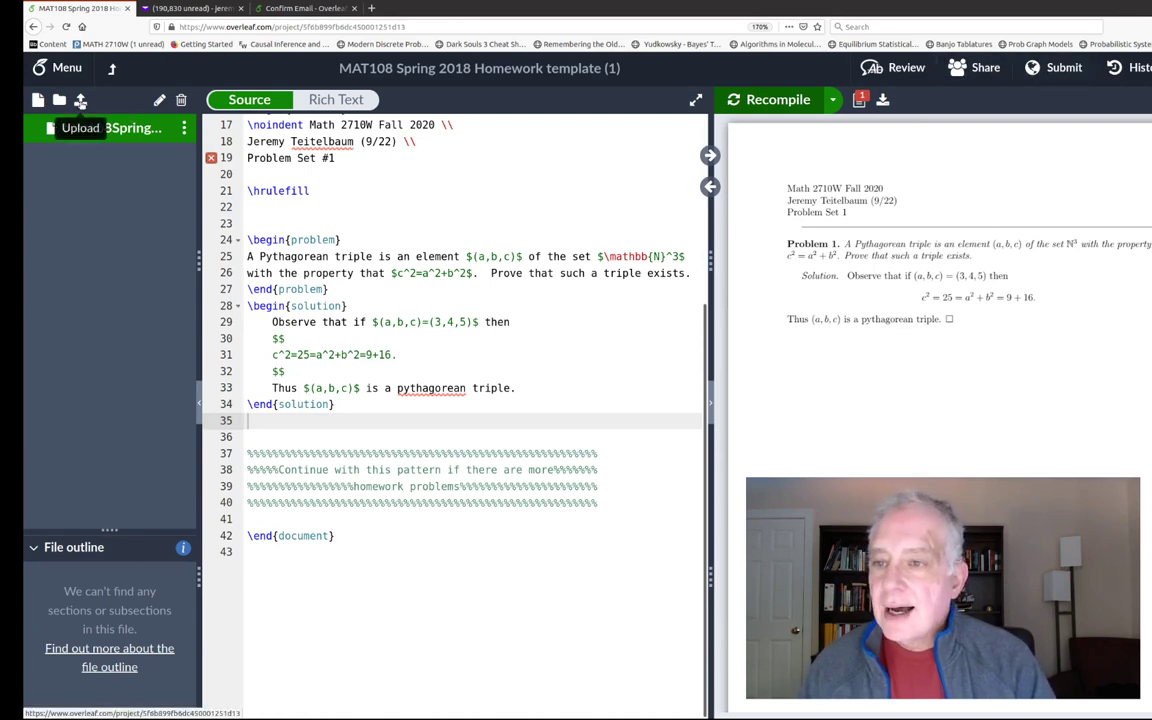
- Check the compile errors, escape the hash on line 19 as \#1, and recompile
mouse_move(799, 155)
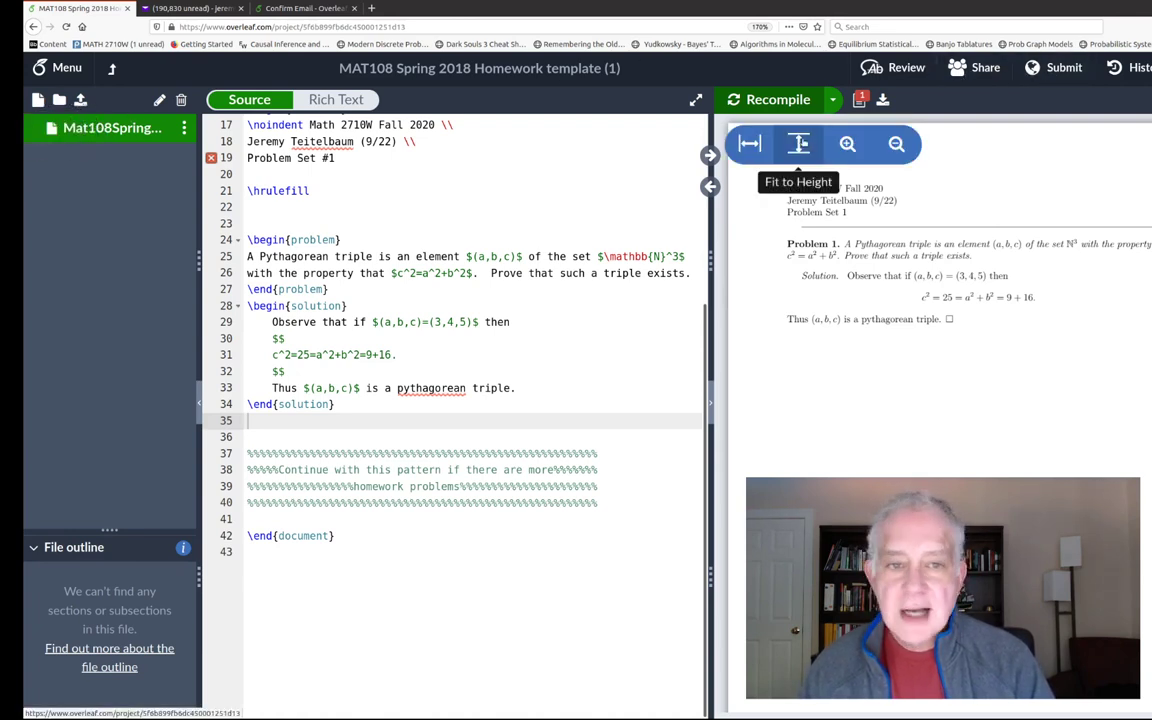
click(859, 100)
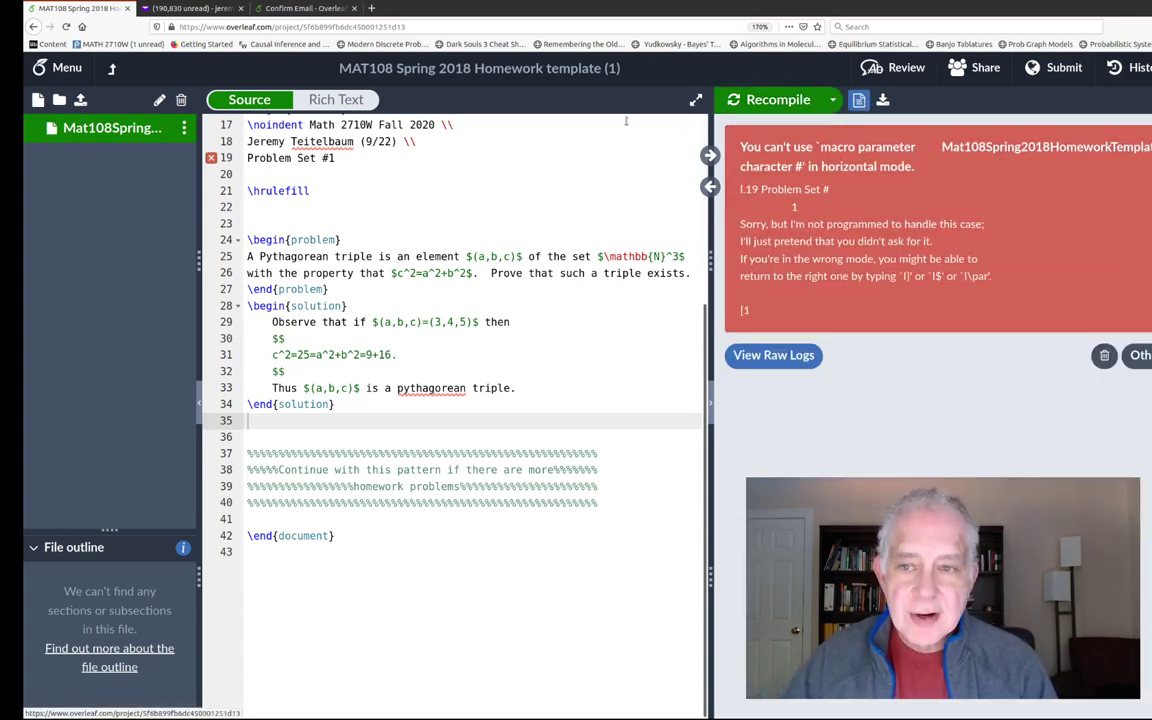
click(323, 158)
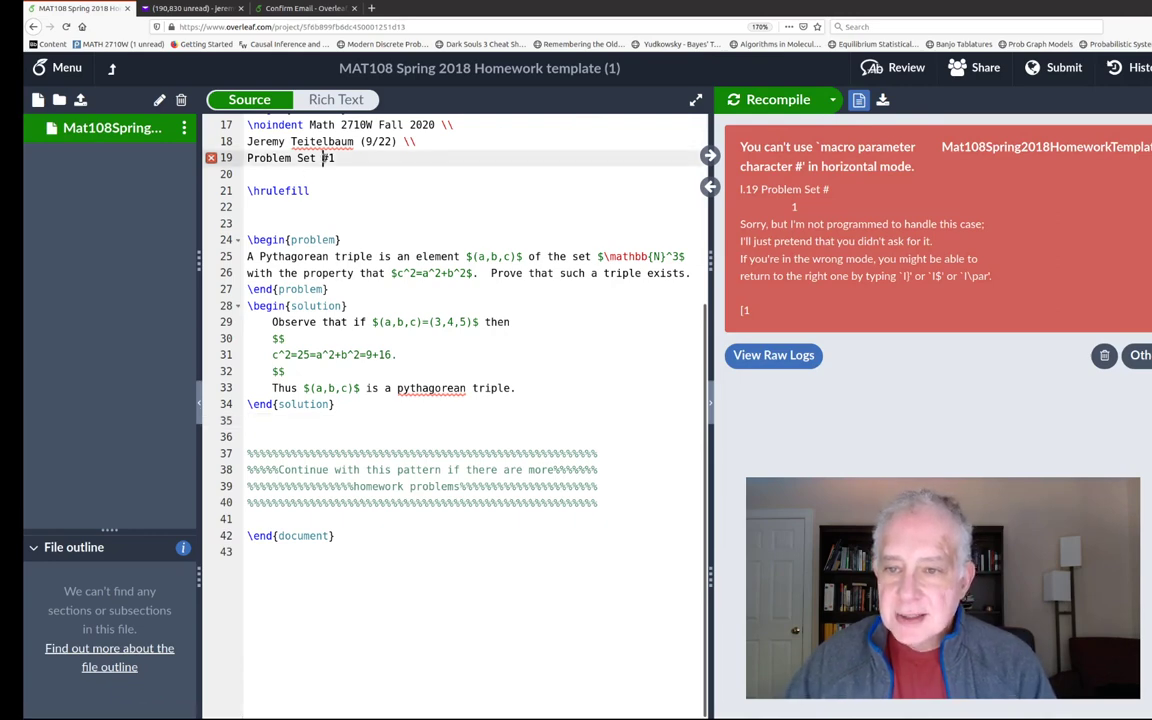
text(\)
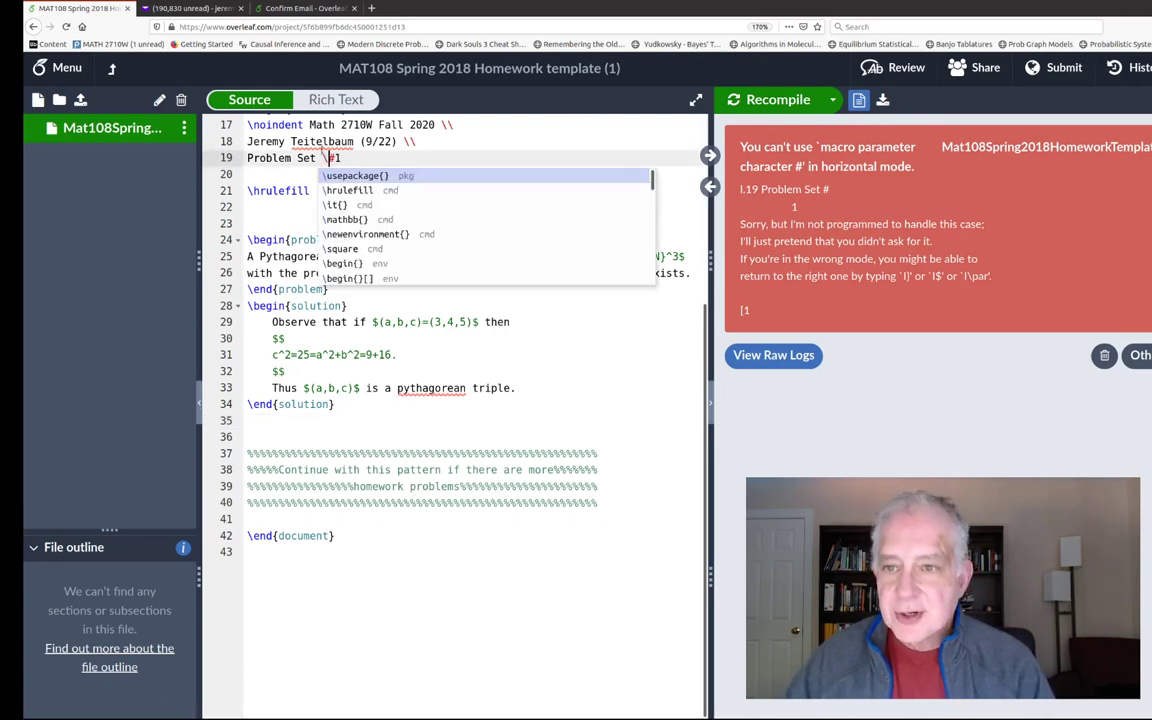
click(766, 97)
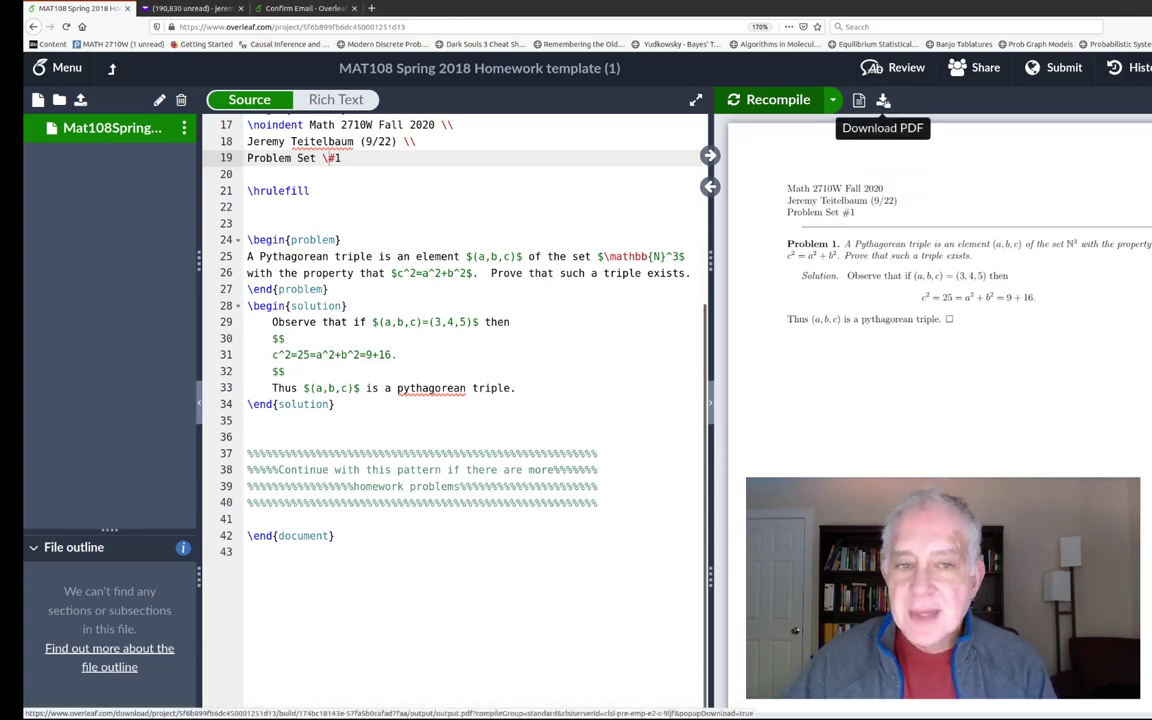
- Bring up the Share Project dialog from the top-right Share button
mouse_move(884, 125)
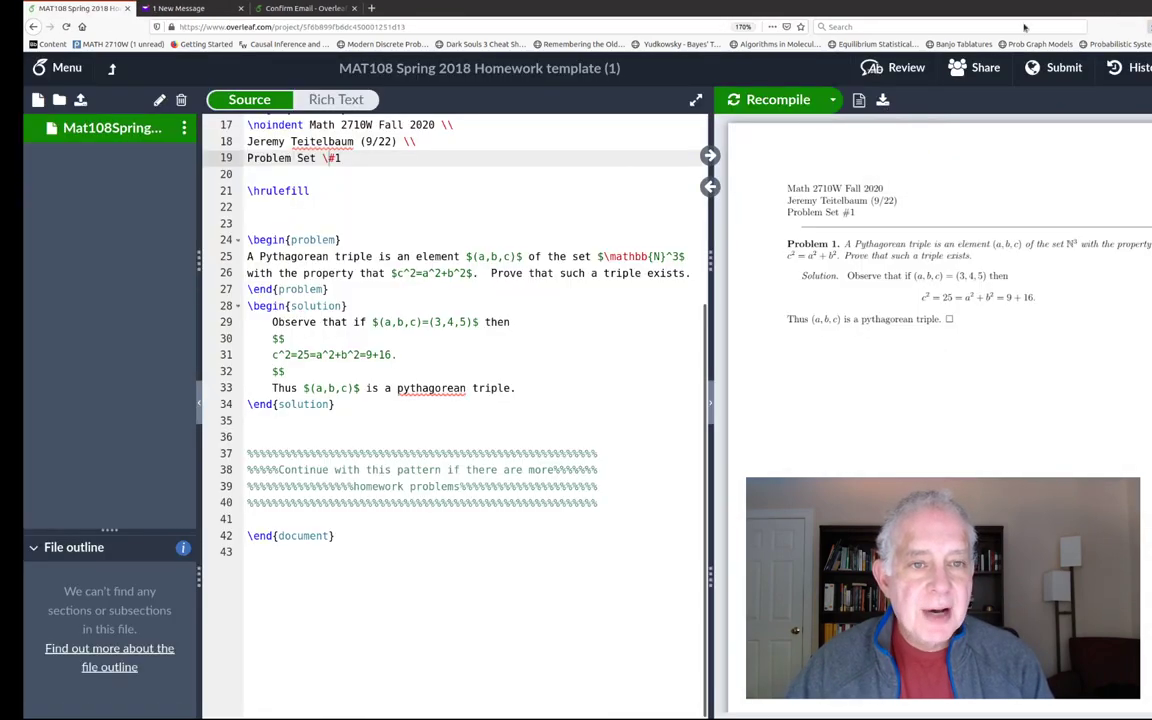
click(980, 67)
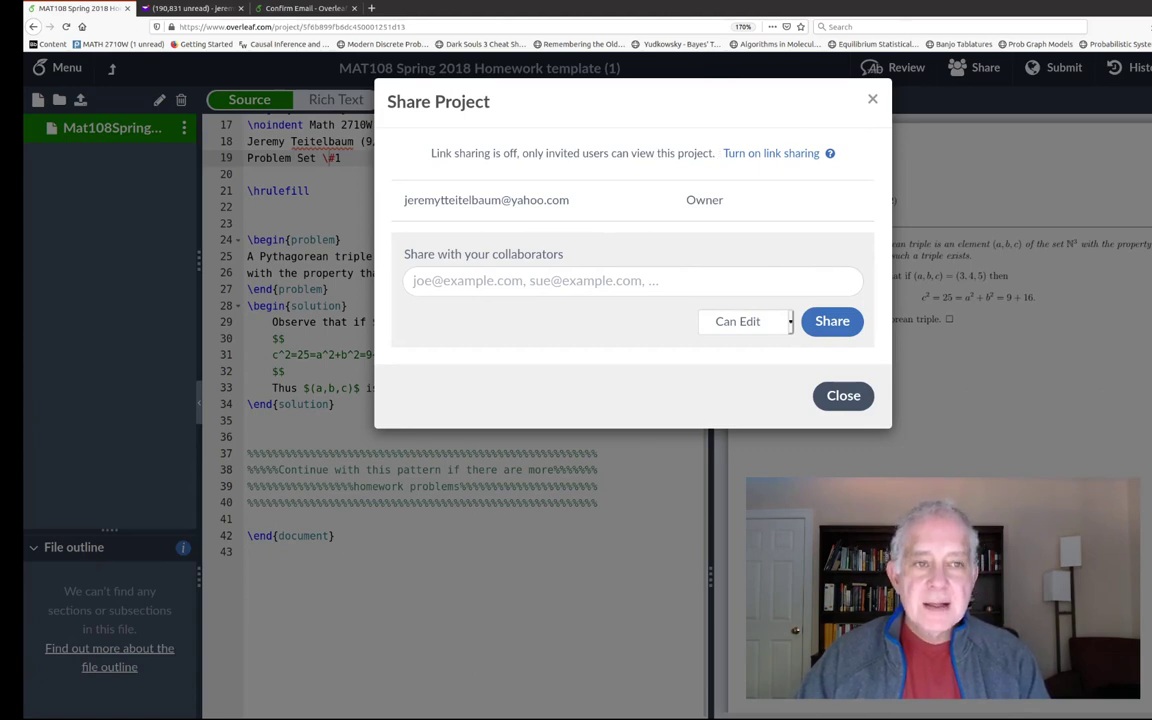
- Close the Share dialog and leave the editor for the Projects list
click(874, 101)
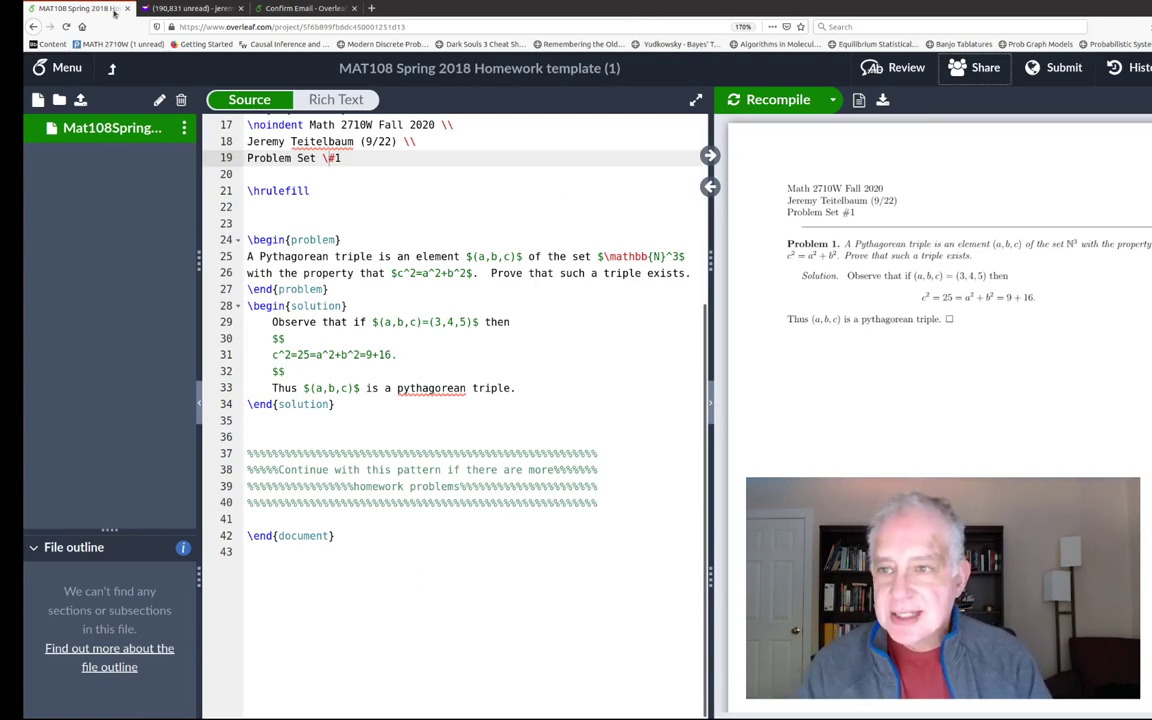
click(50, 68)
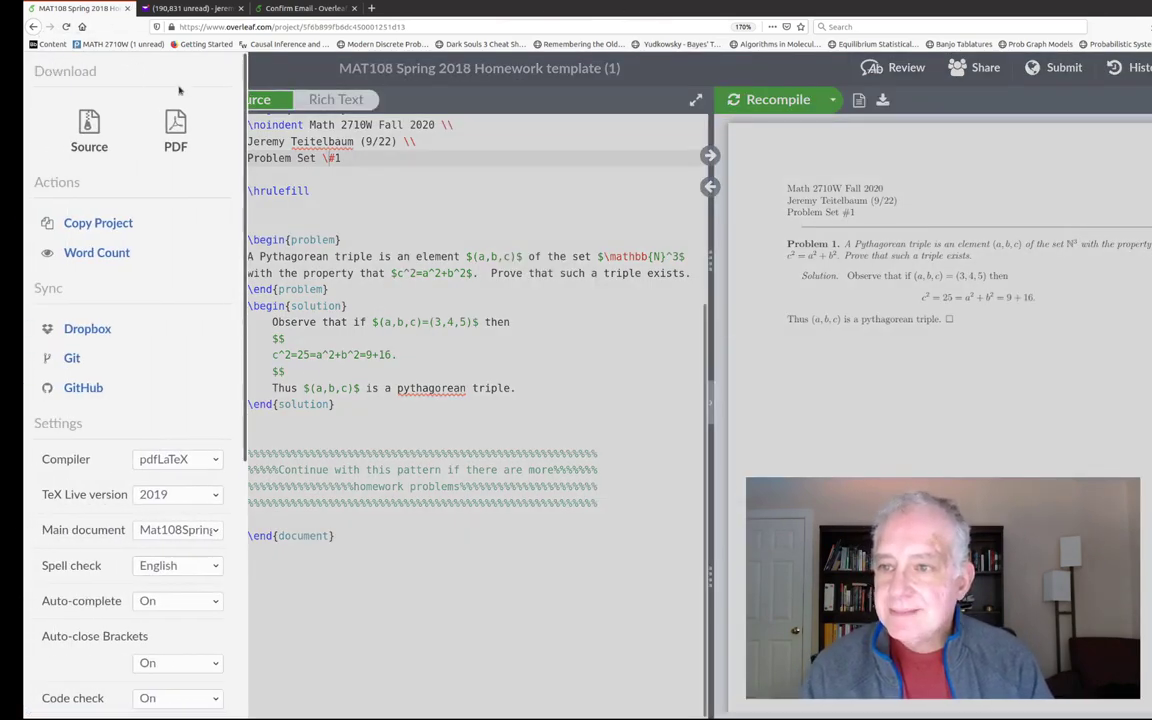
click(315, 203)
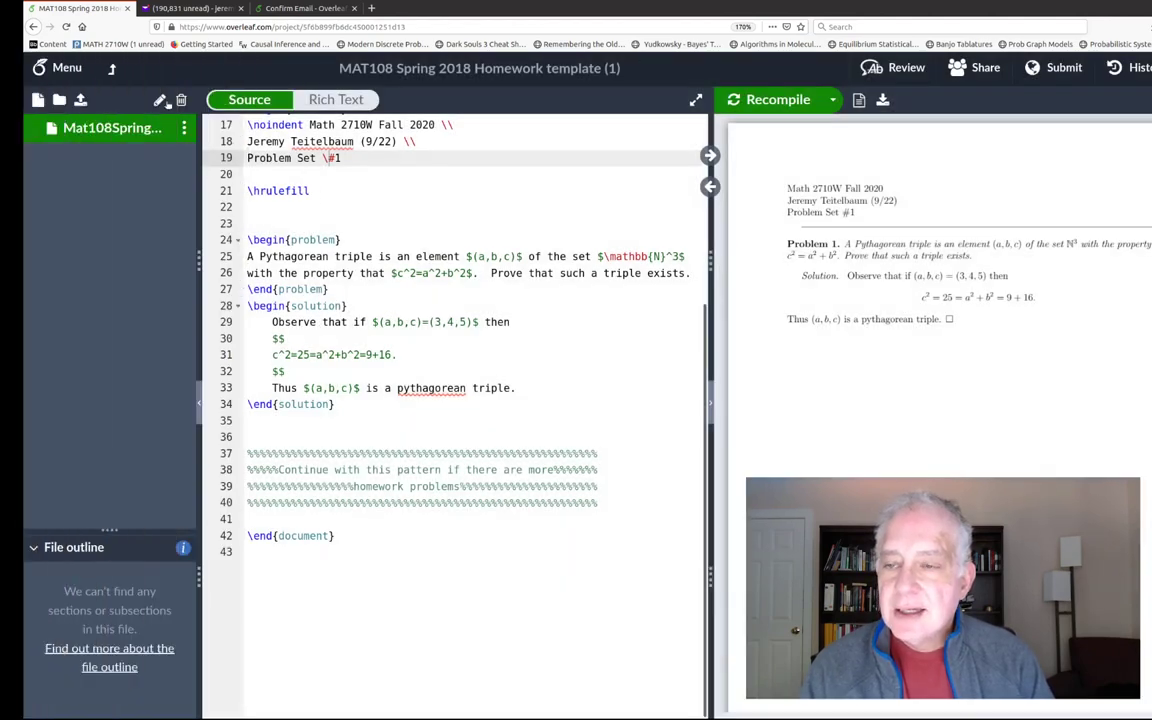
click(112, 68)
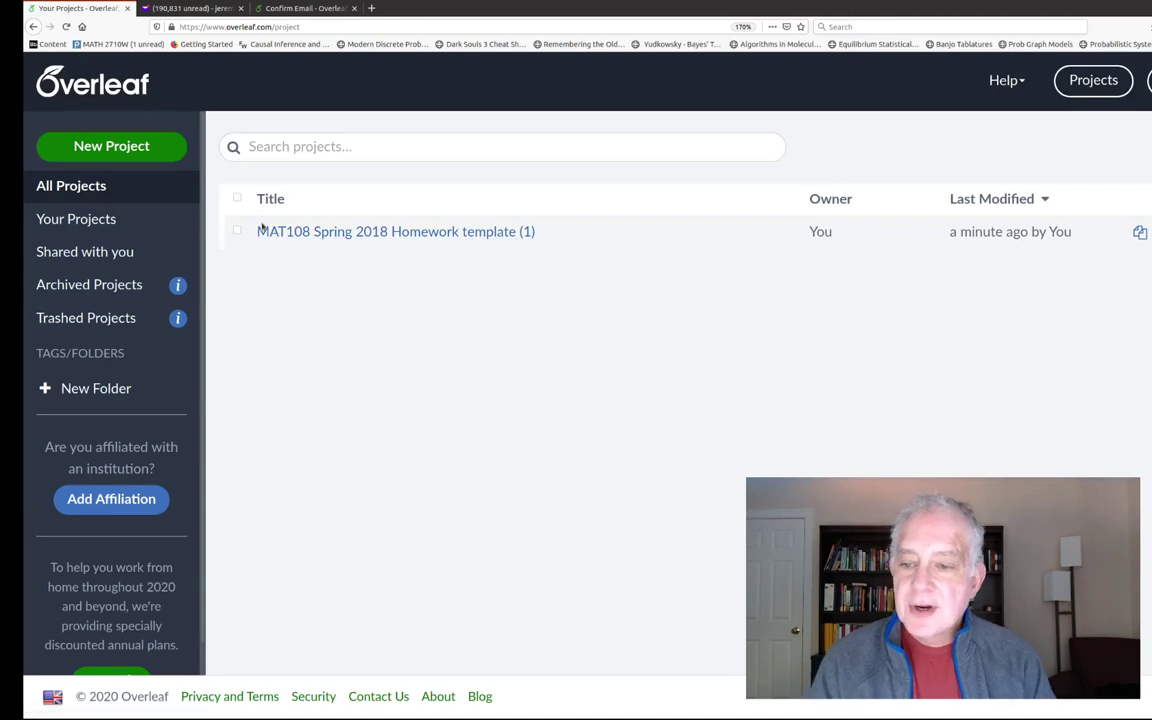
scroll(121, 396, down, 1)
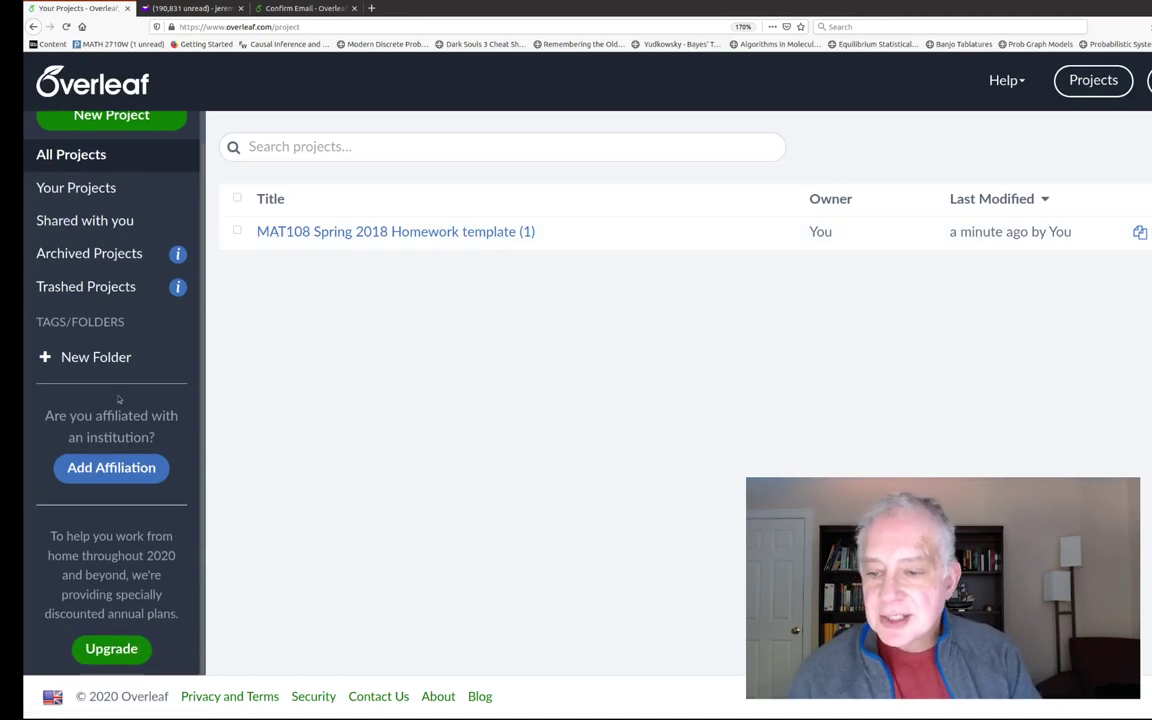
scroll(121, 396, up, 1)
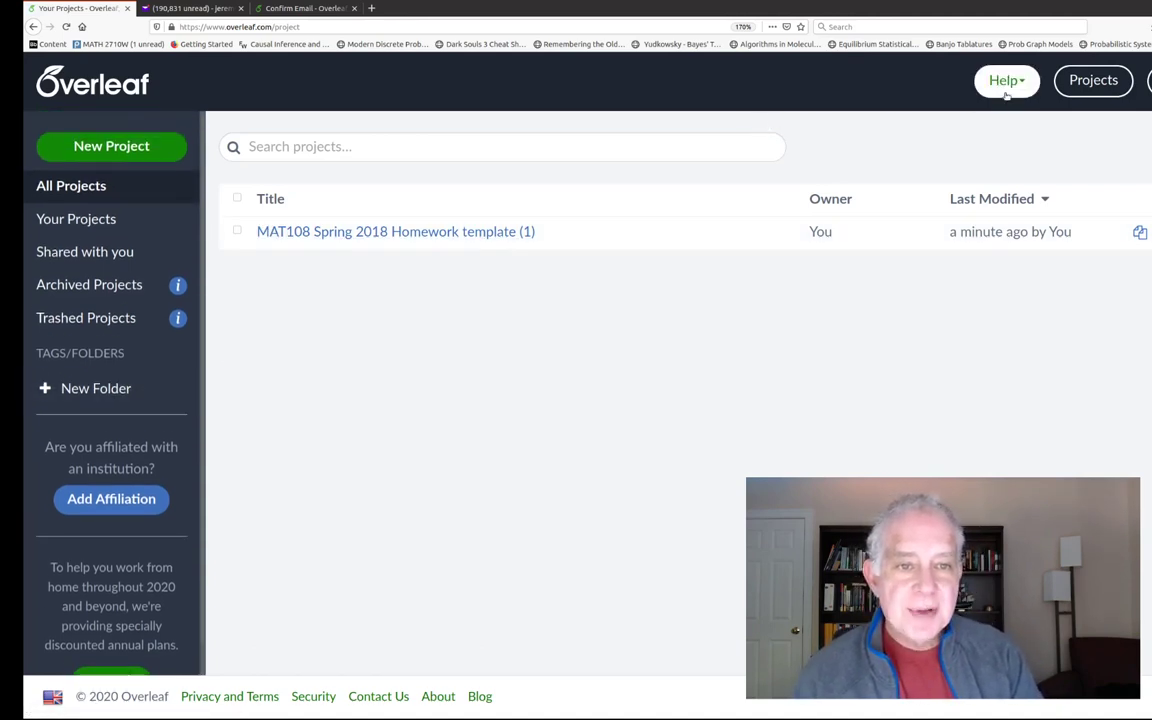
click(346, 232)
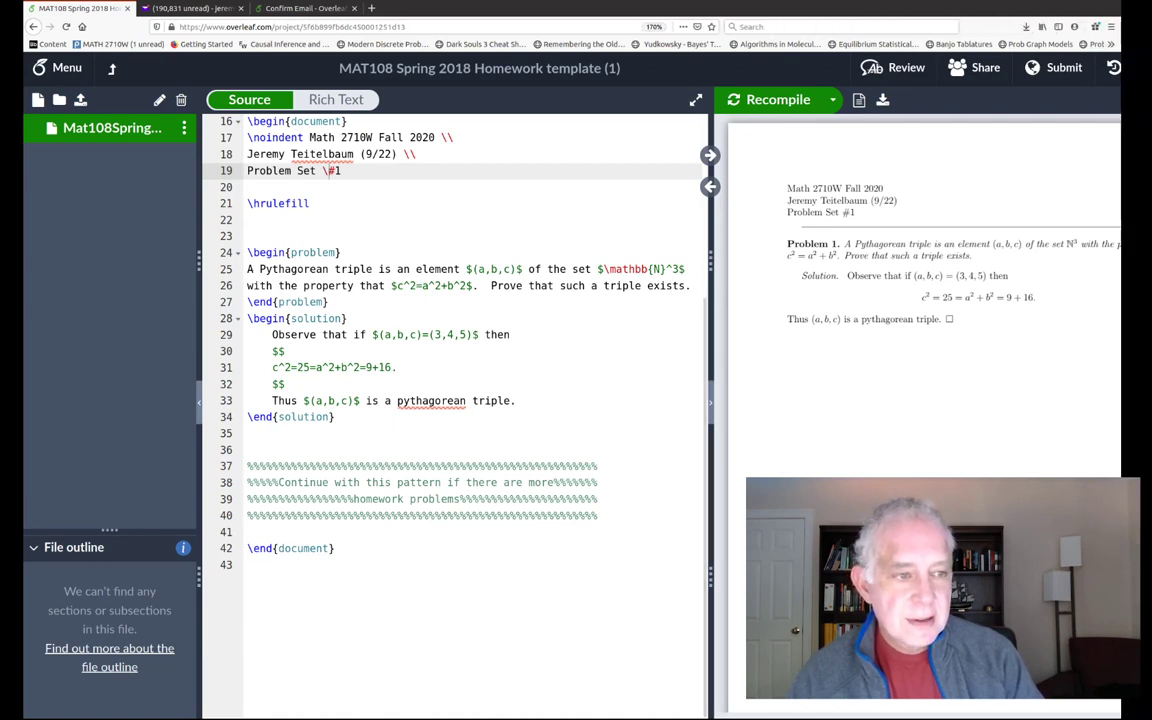
key(super+Up)
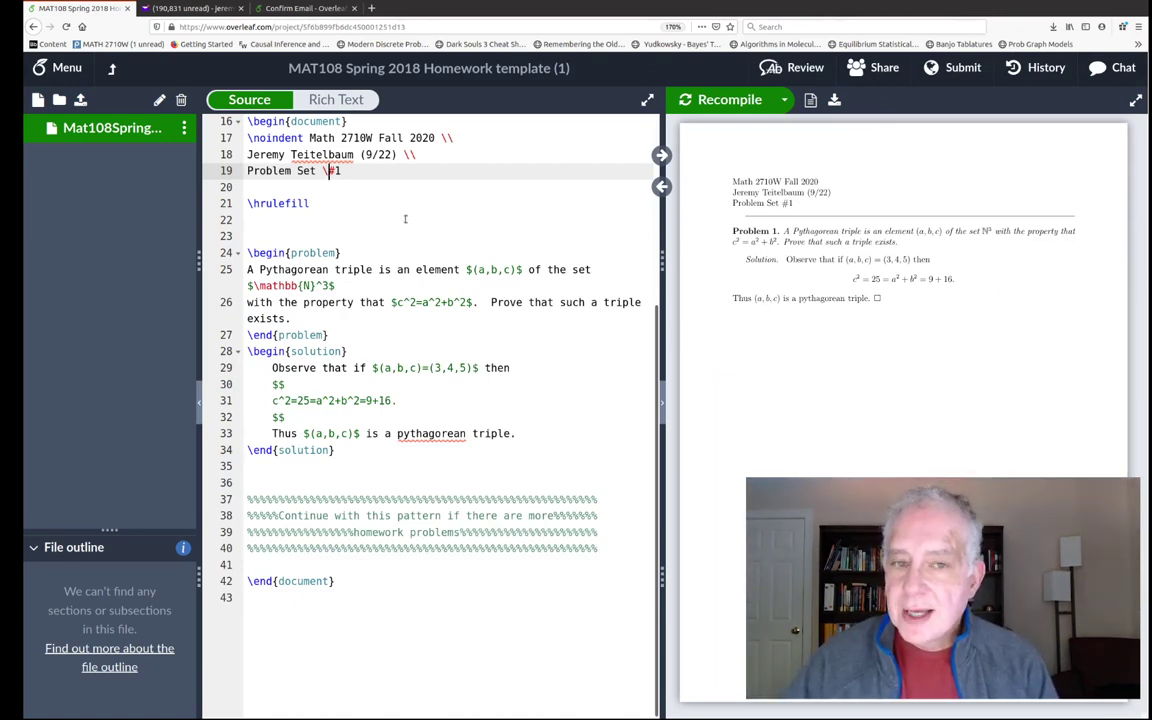
click(111, 70)
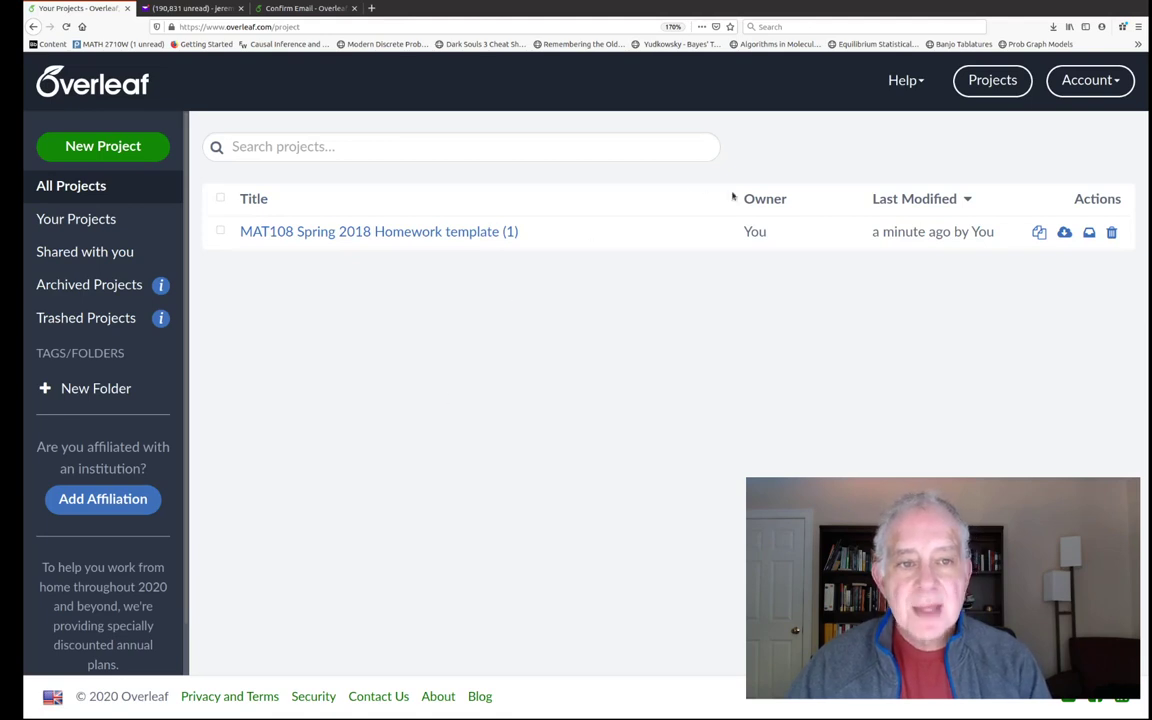
click(912, 82)
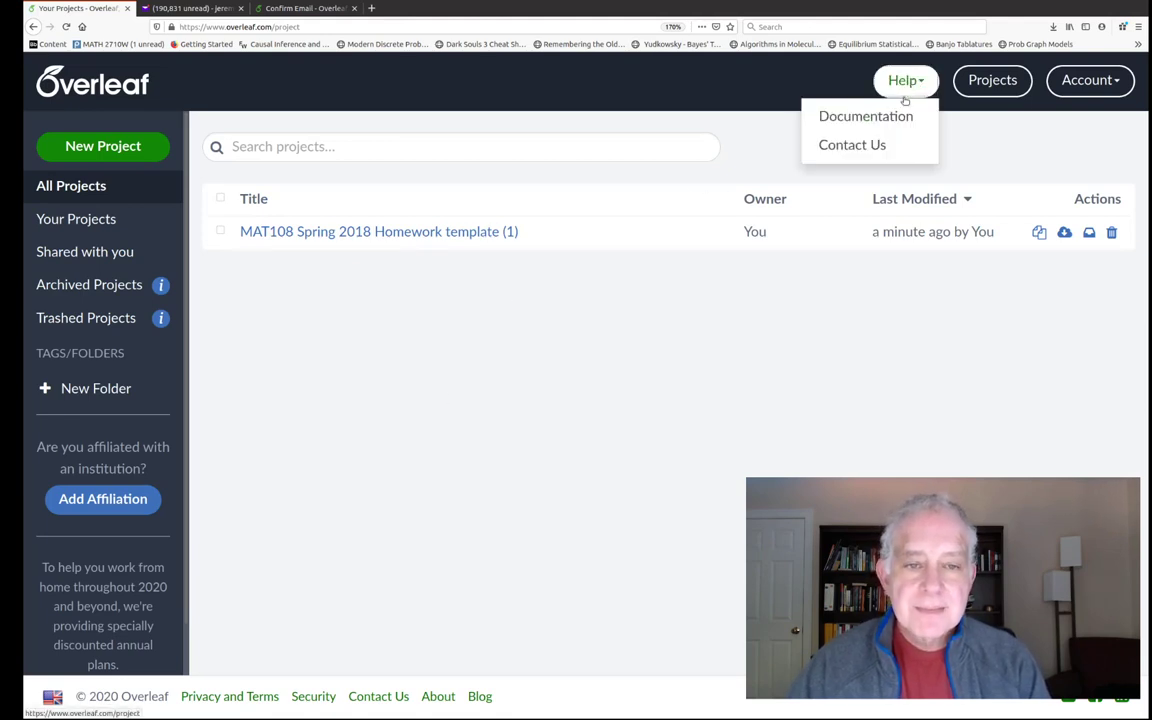
click(900, 116)
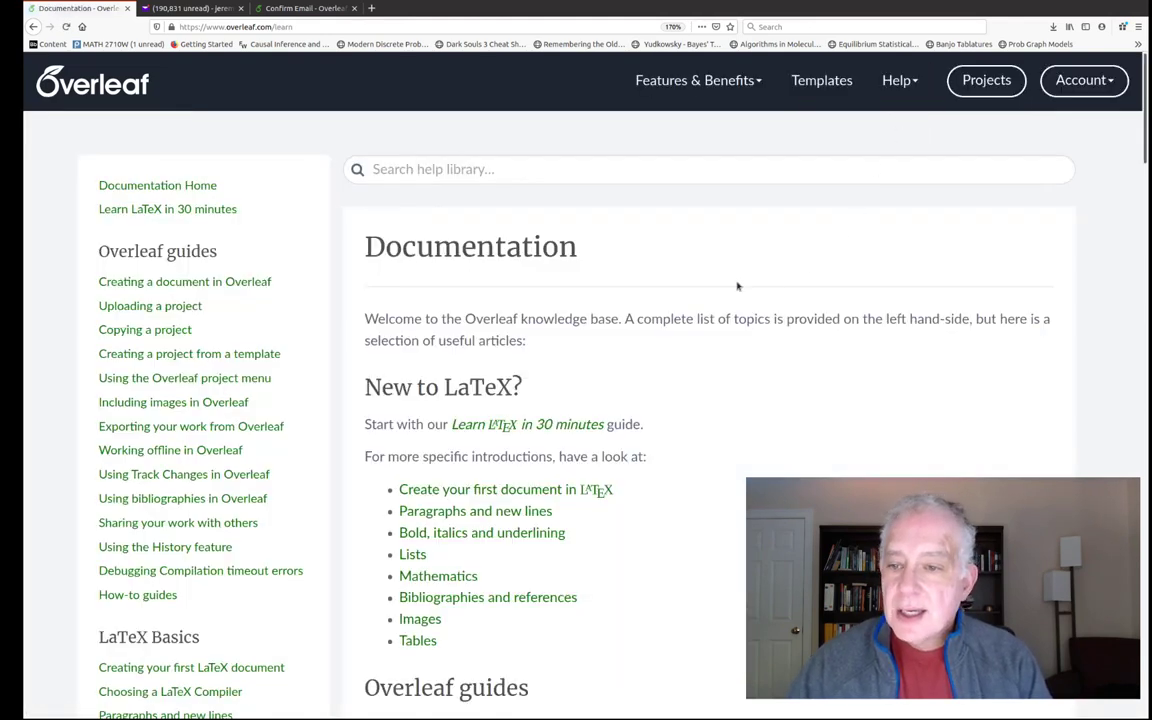
scroll(544, 256, down, 5)
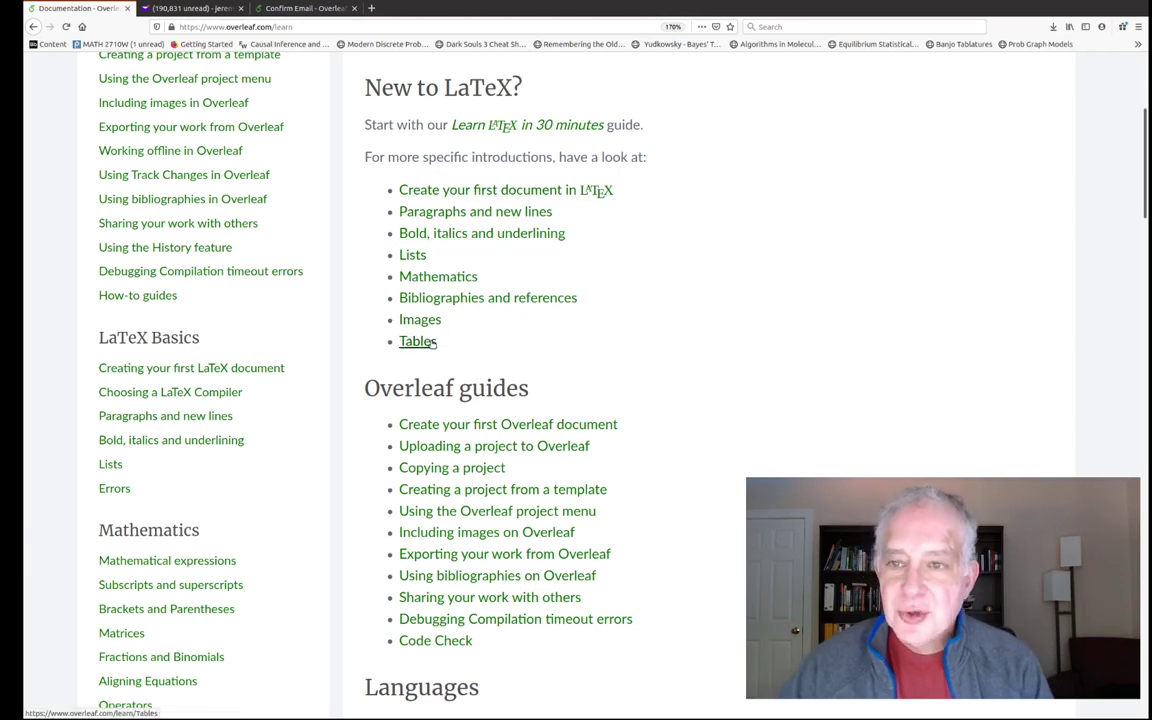
scroll(615, 370, up, 3)
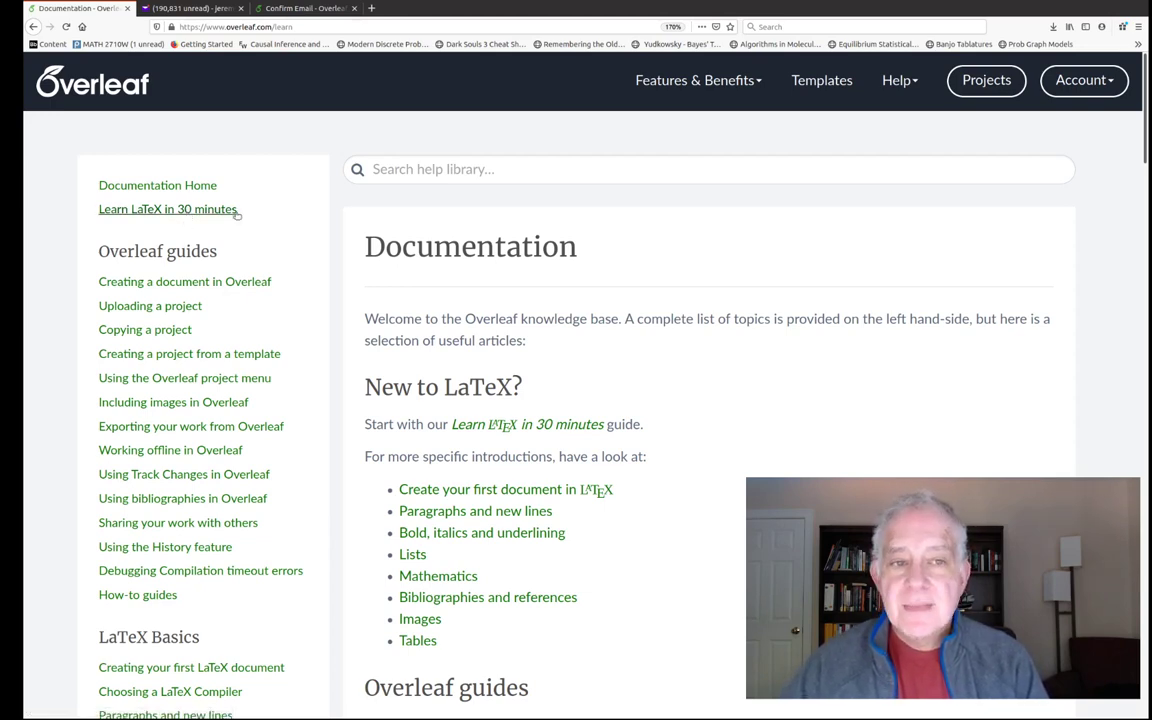
- Reopen the MAT108 project and start a new \begin{problem} after line 35
click(977, 84)
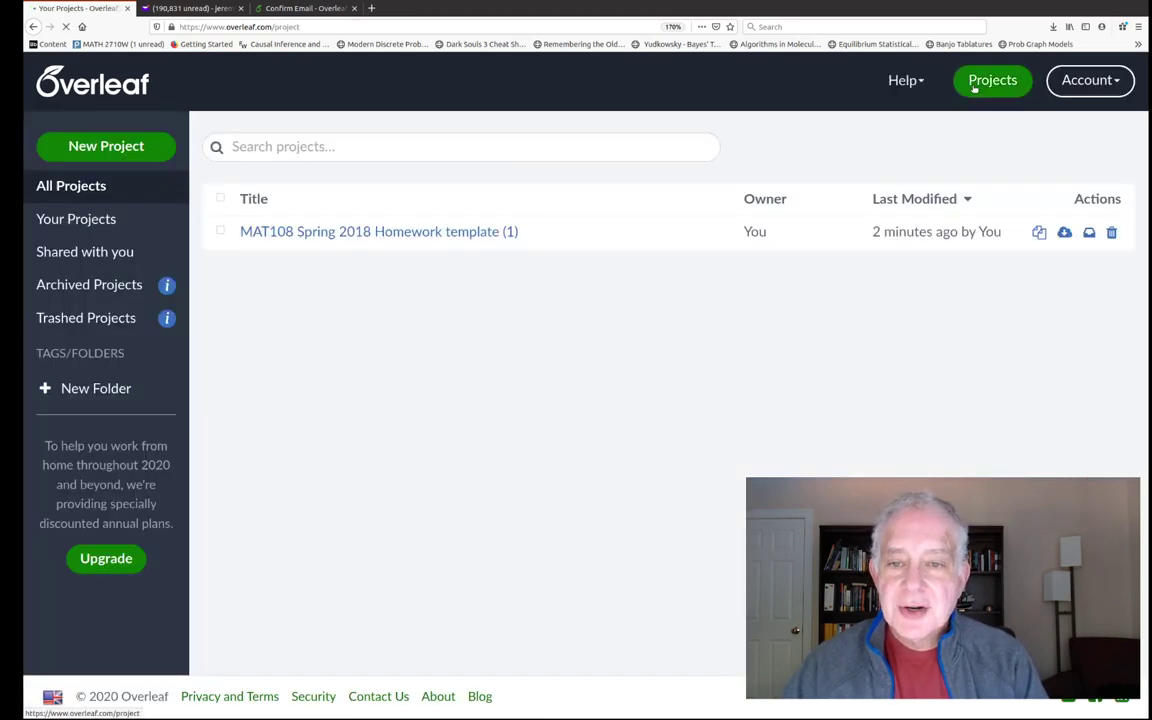
click(422, 231)
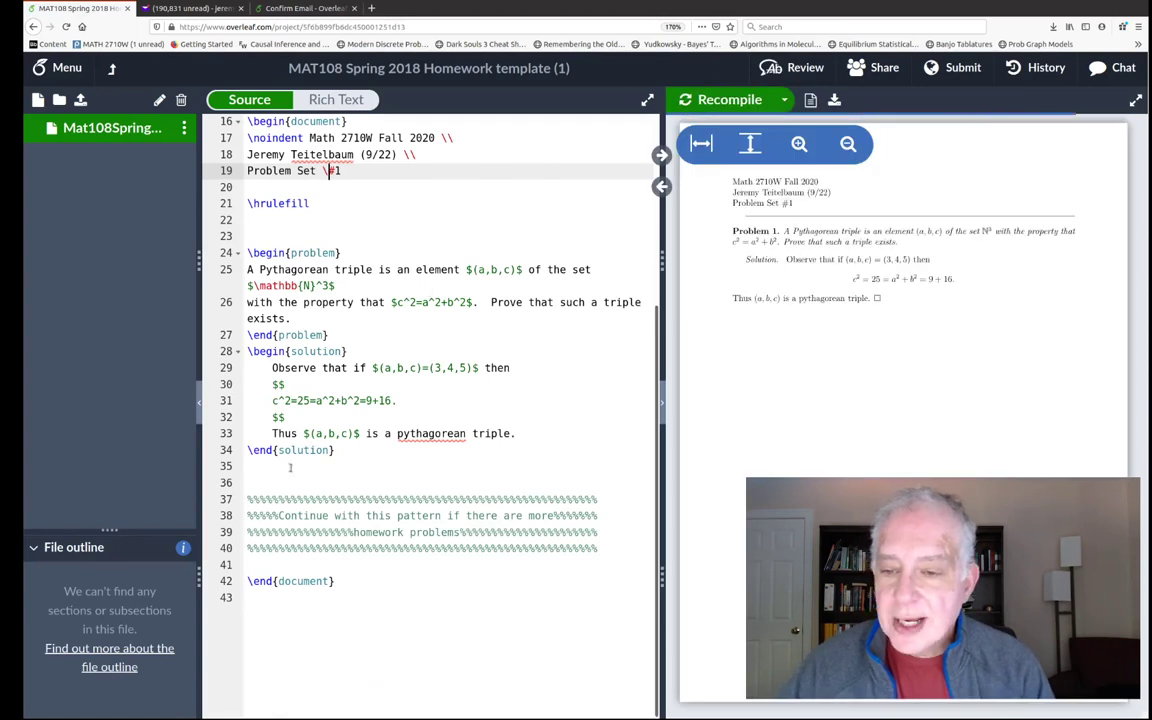
click(282, 472)
key(Return)
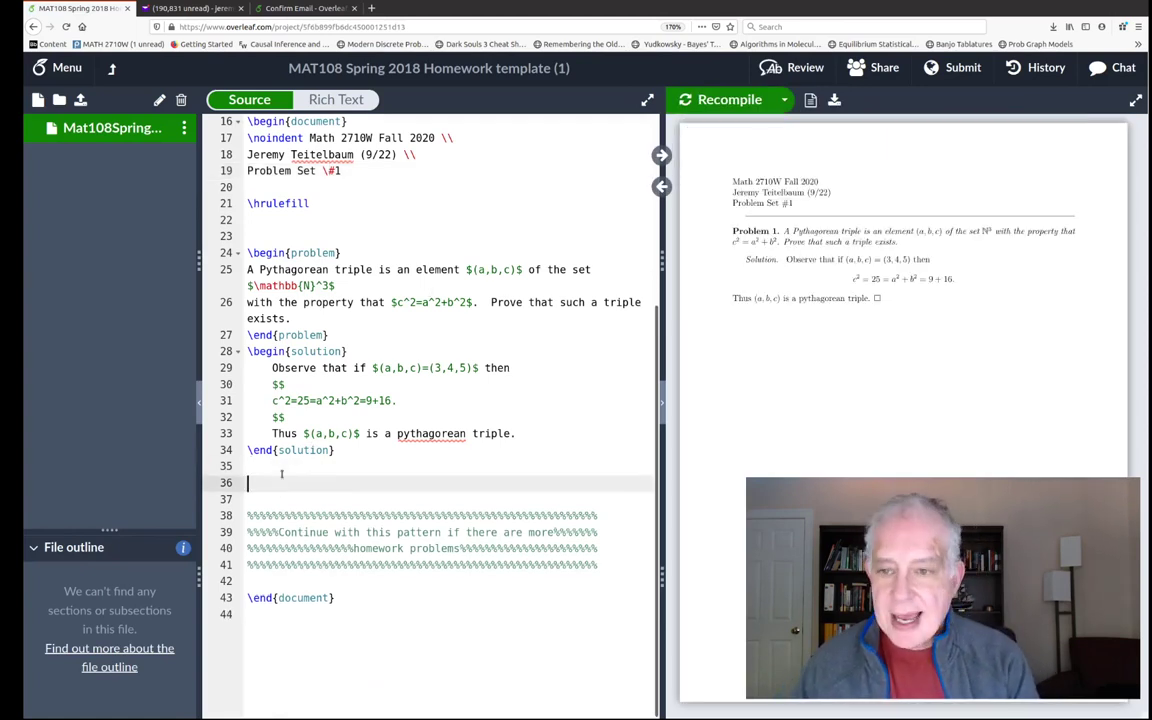
text(egin{p)
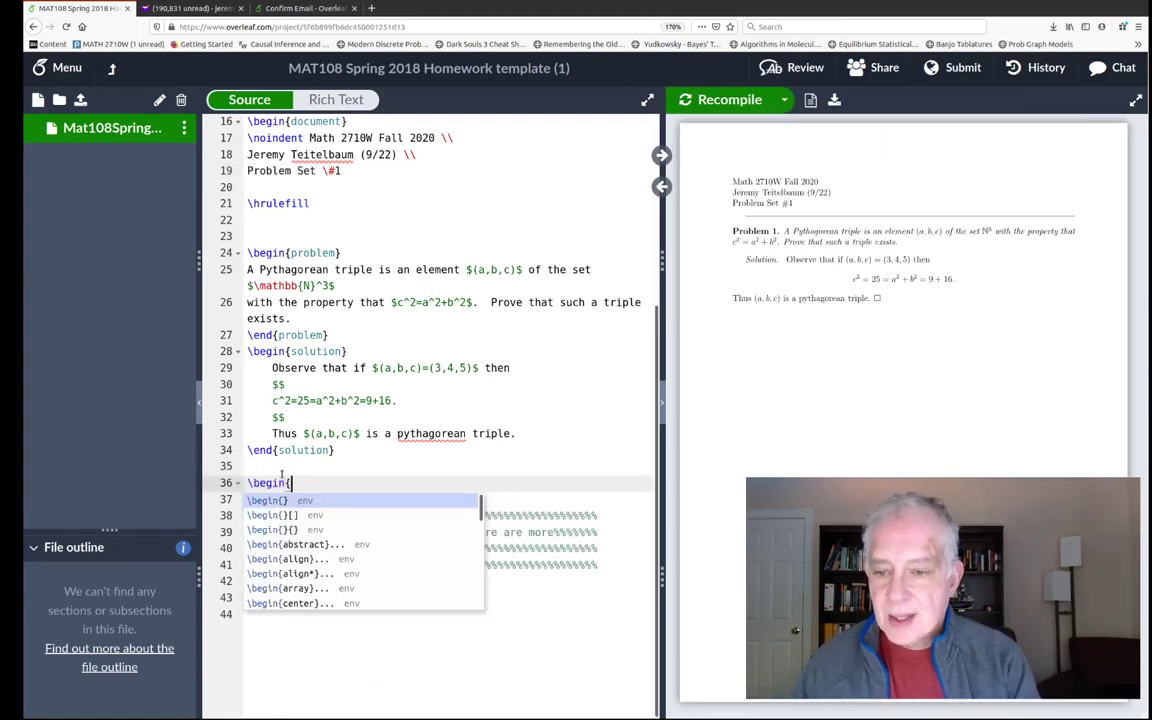
text(roblem)
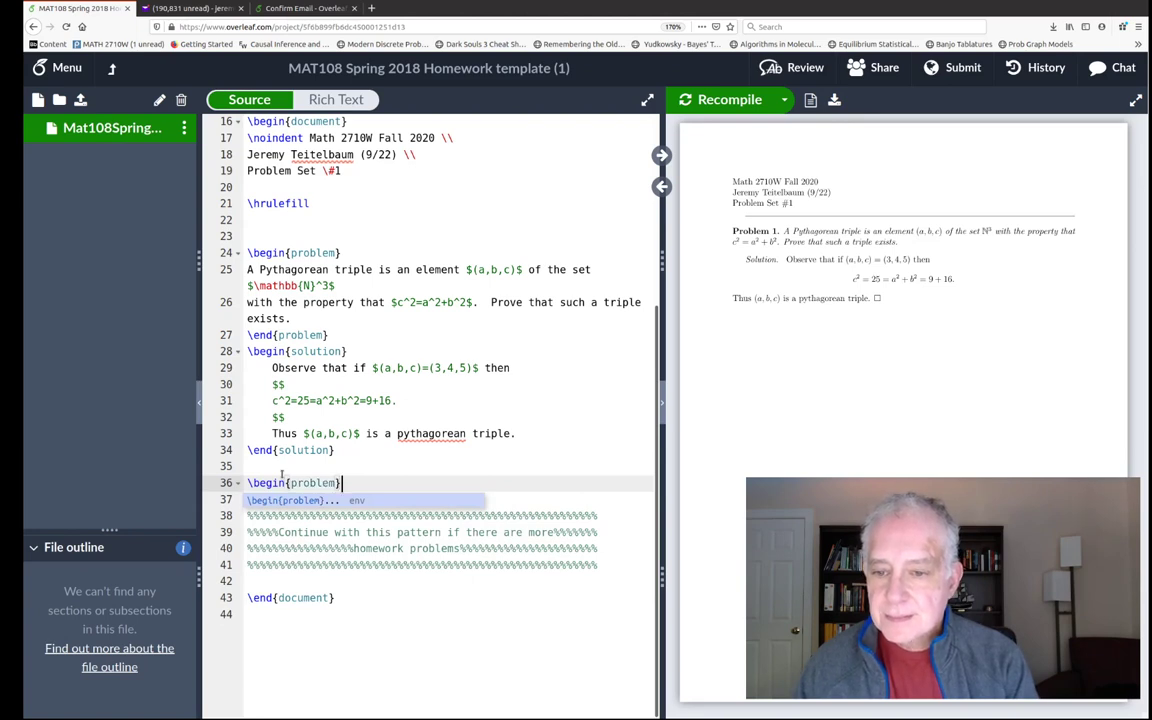
text(})
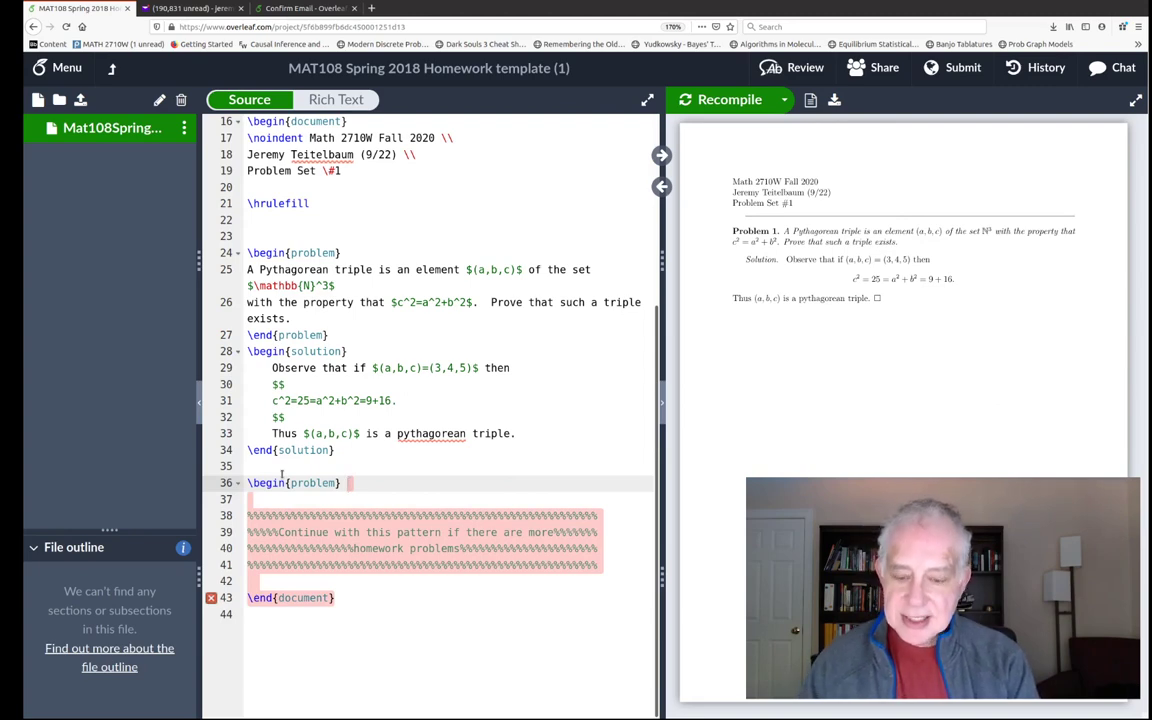
- Write the statement 'Suppose that $I$ and $J$ are index sets, where $I\subset J$. Is it always the case that'
text(Suppose that $$)
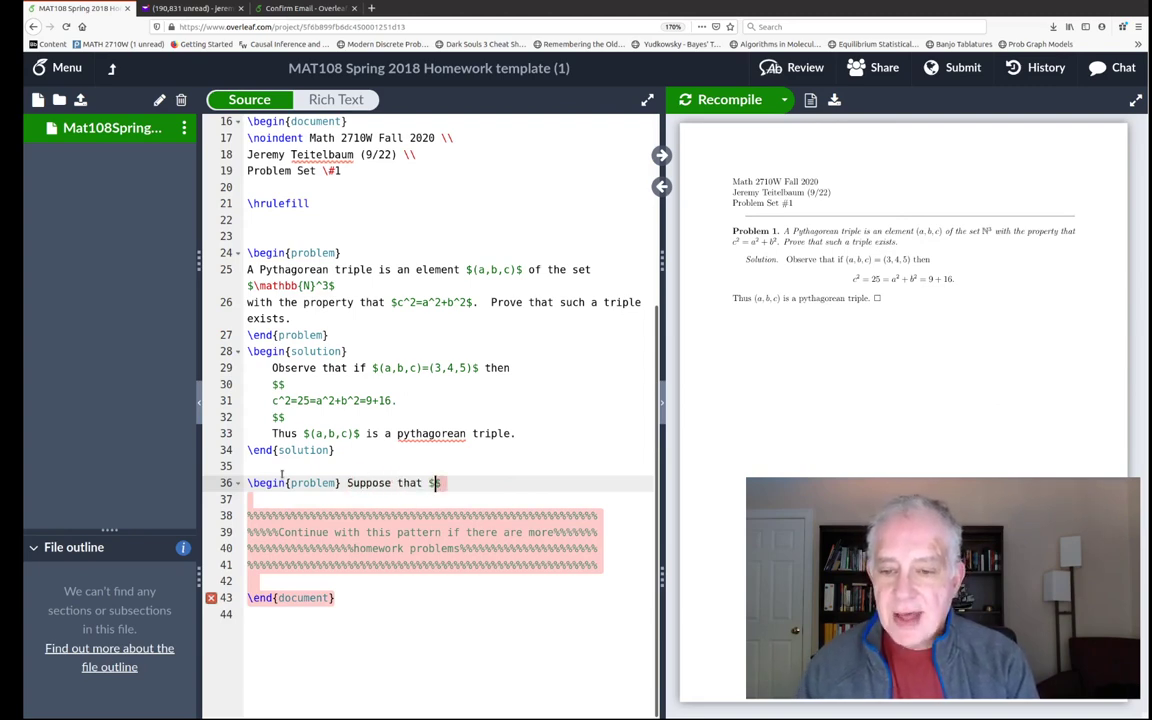
key(BackSpace)
text(I$ is a)
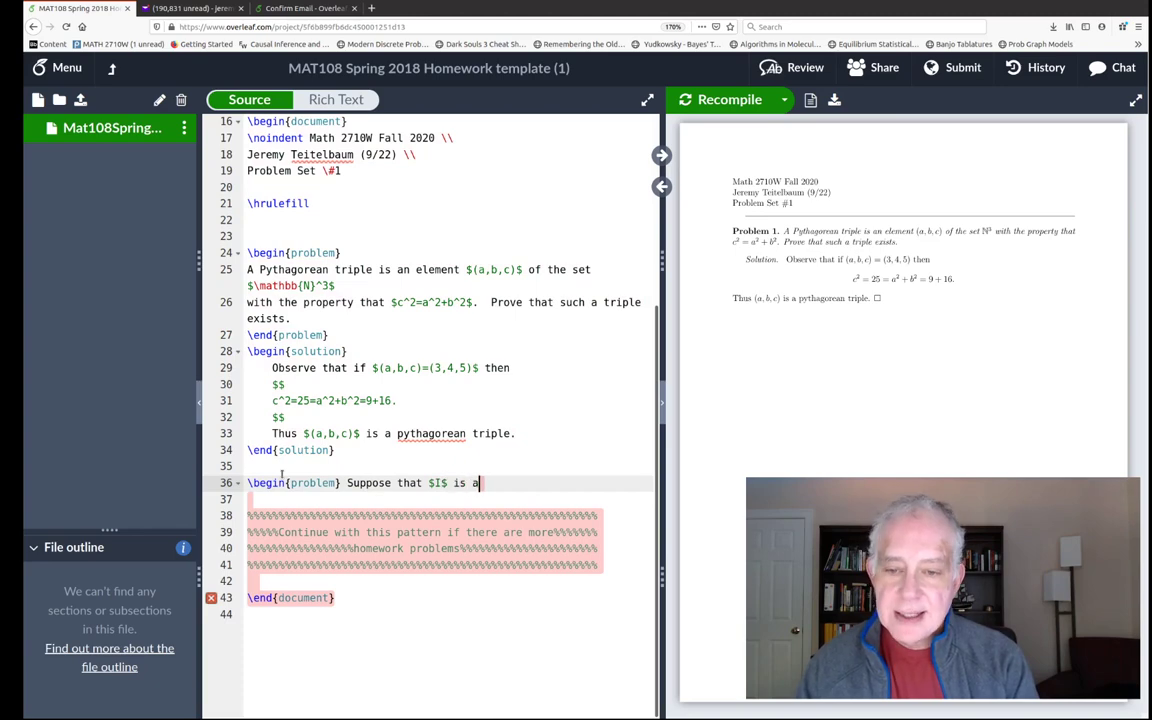
text(n)
key(BackSpace)
key(BackSpace)
key(BackSpace)
key(BackSpace)
key(BackSpace)
key(BackSpace)
text(and $J$ are index sets,)
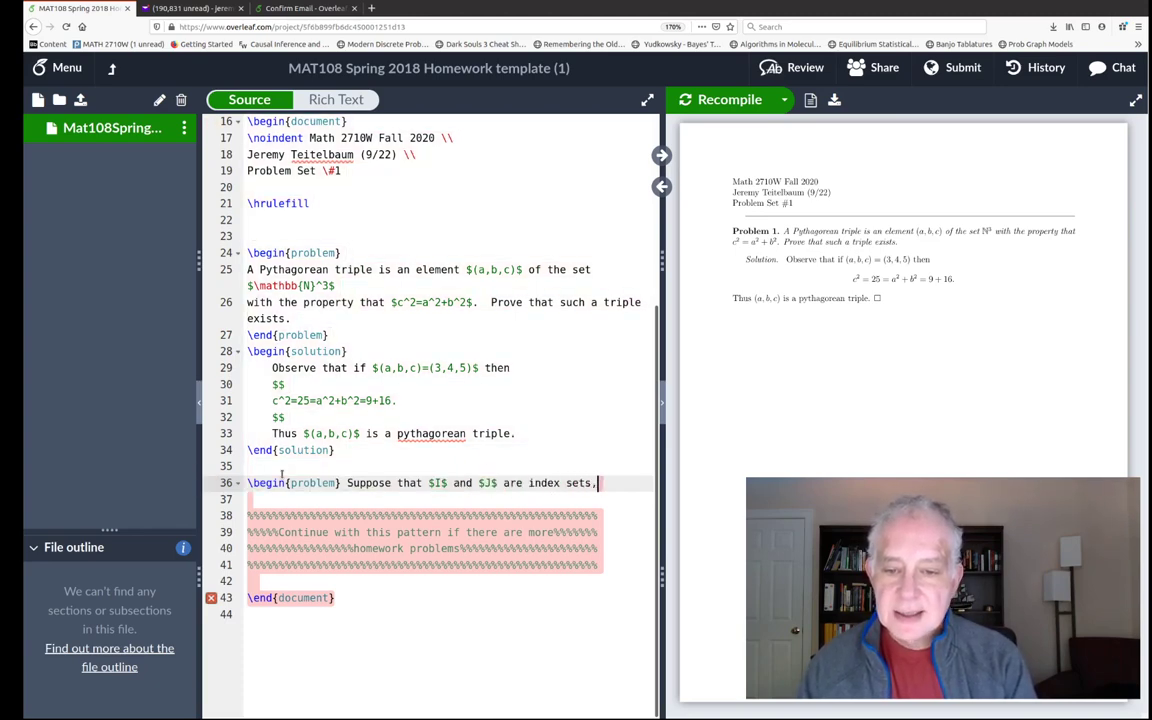
key(Return)
text(where)
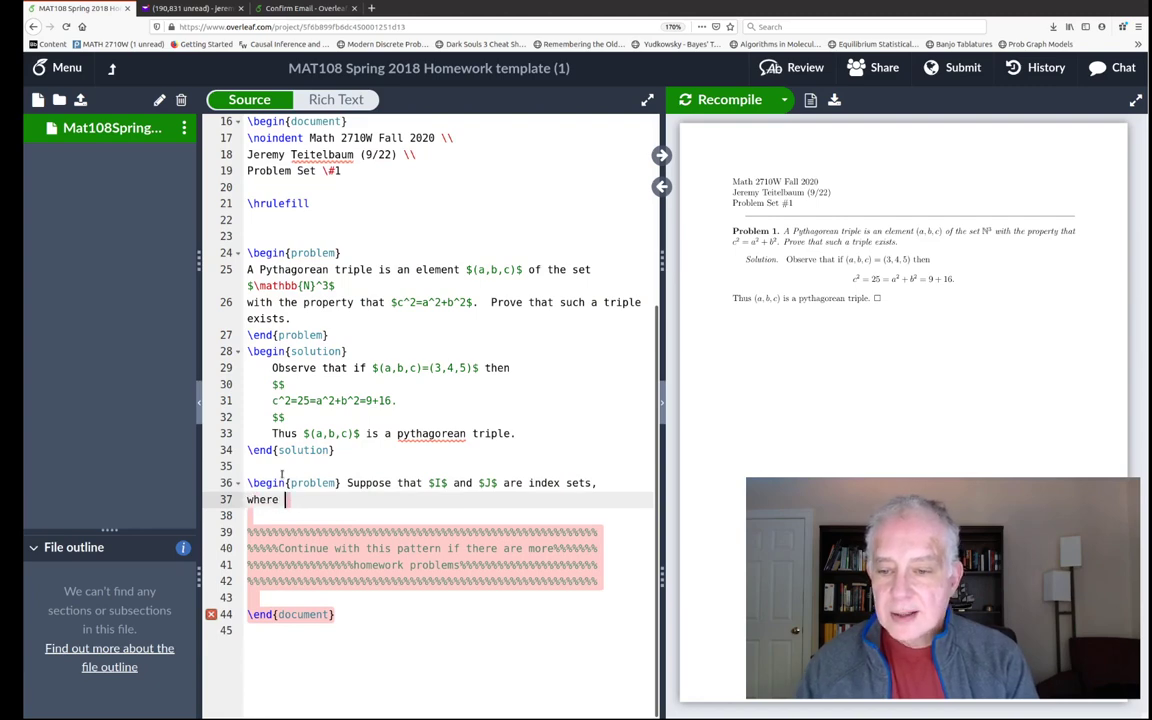
text( $)
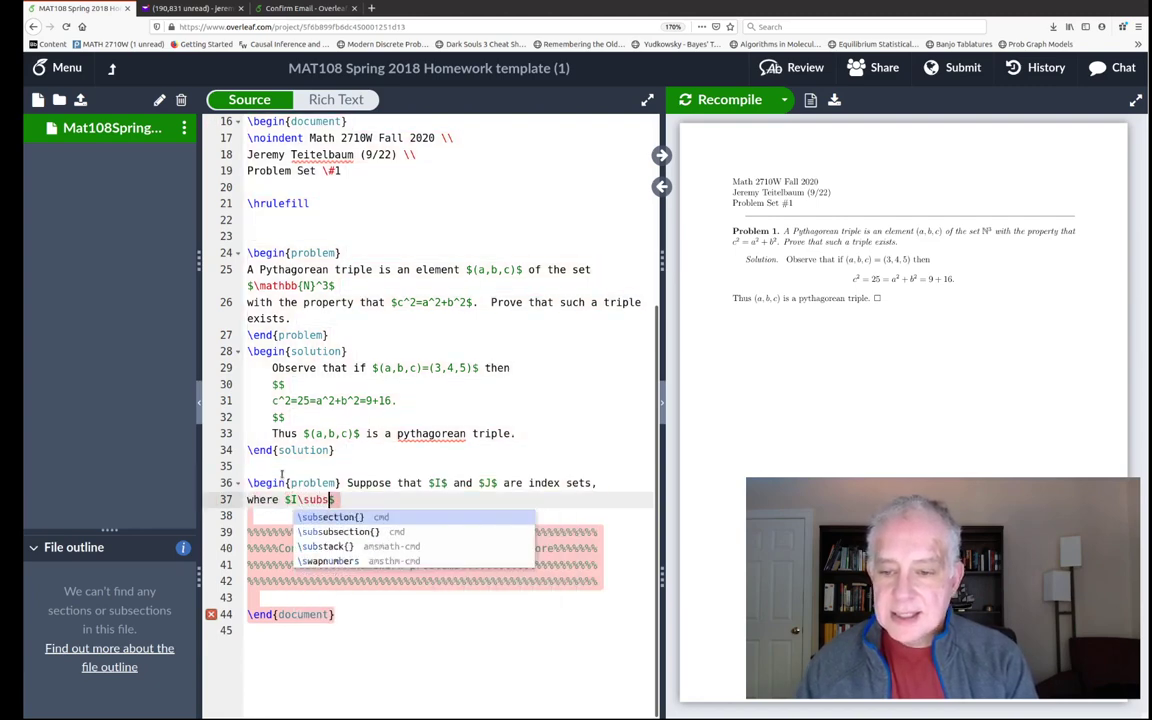
key(BackSpace)
text(et J$.)
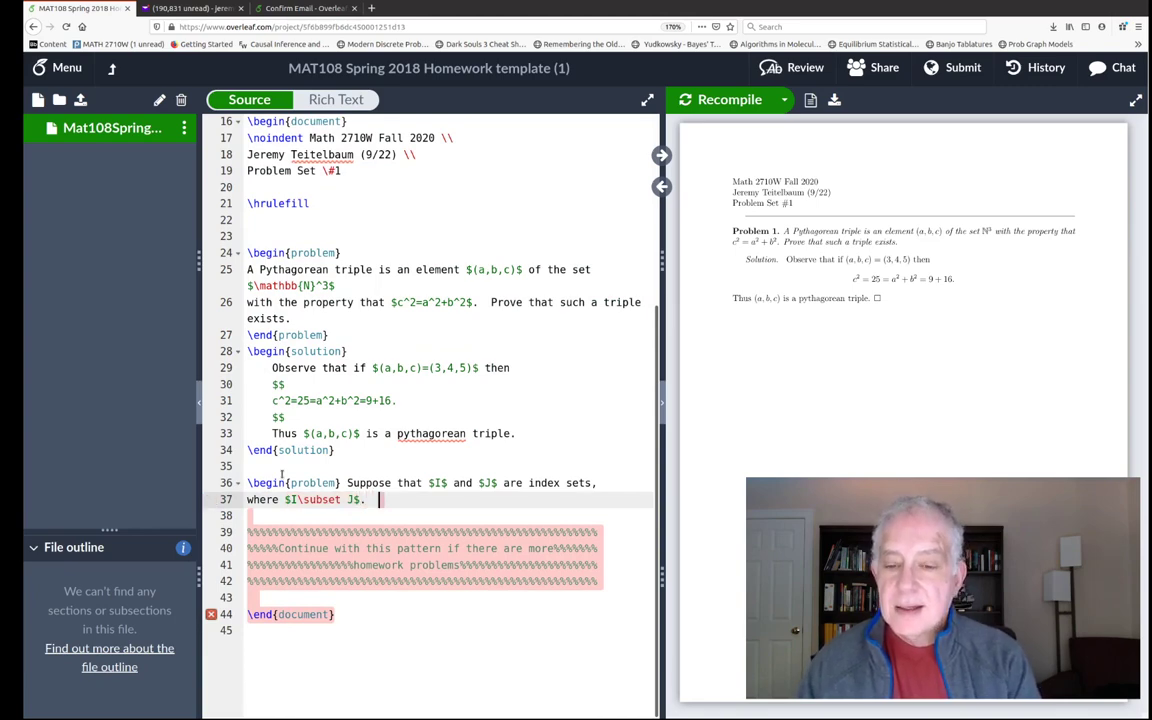
text(  Is it alwasy)
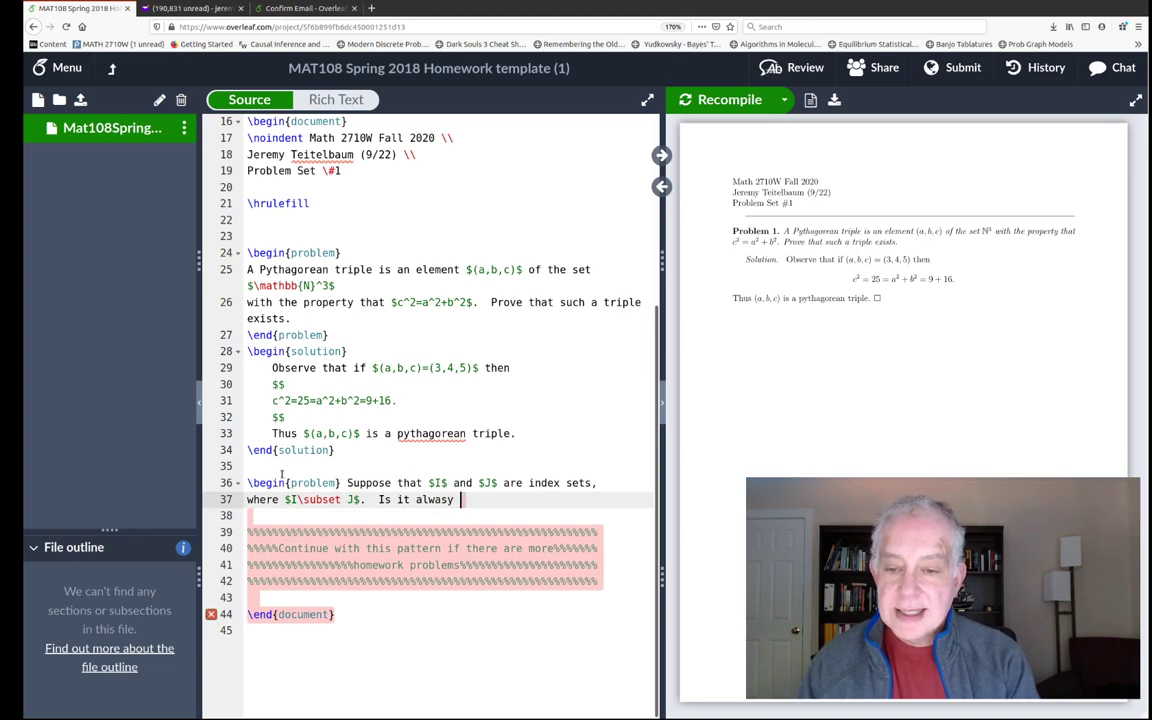
key(BackSpace)
key(BackSpace)
text(ys the ca)
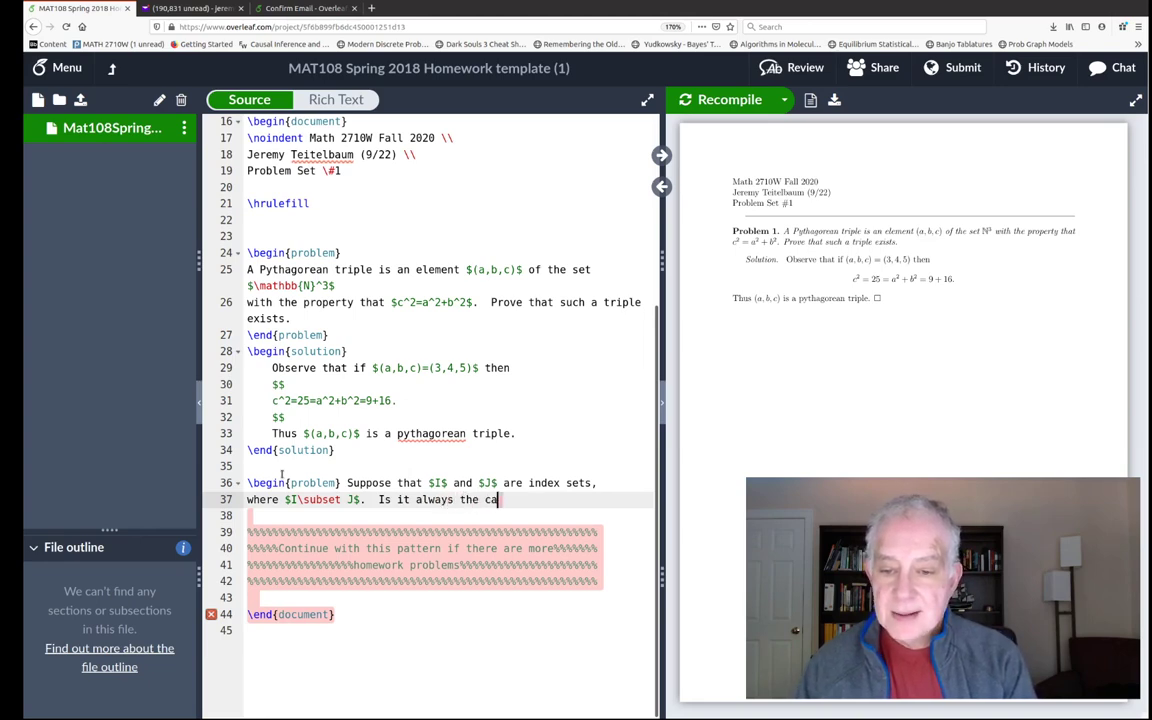
text(se that)
- Open a $$ display and enter \bigcap_{j\in J} A_{j}
key(Return)
text($$)
key(Return)
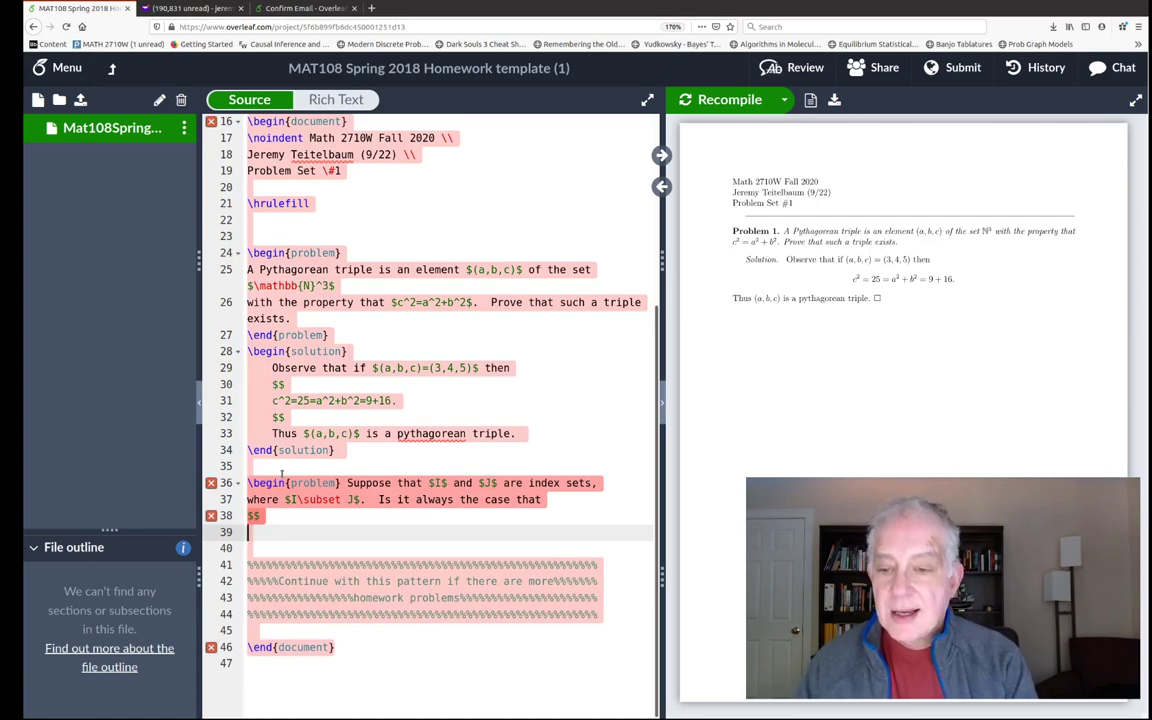
text(igc)
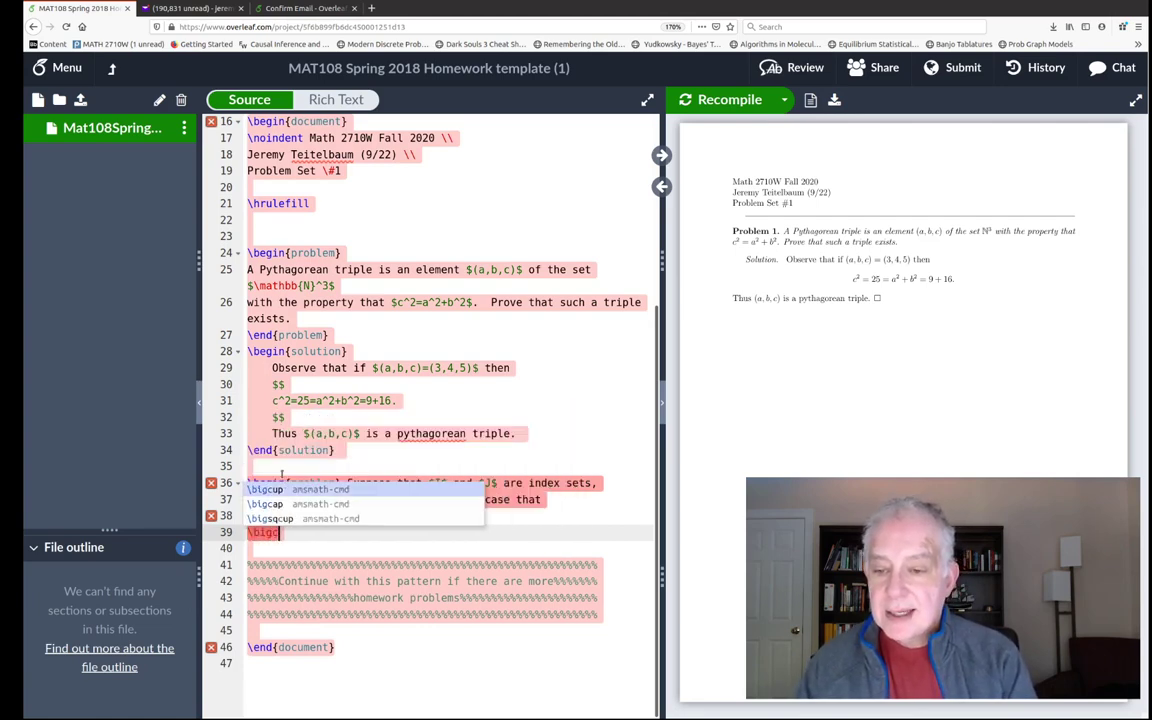
text(ap A ()
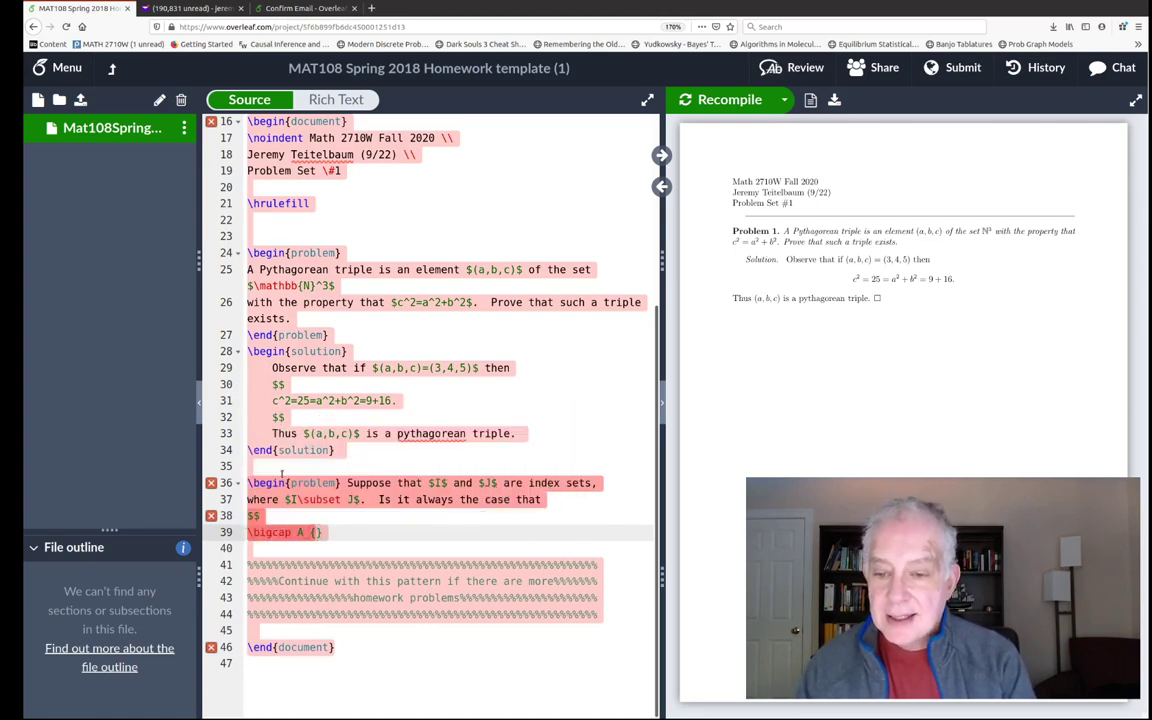
text(j}{)
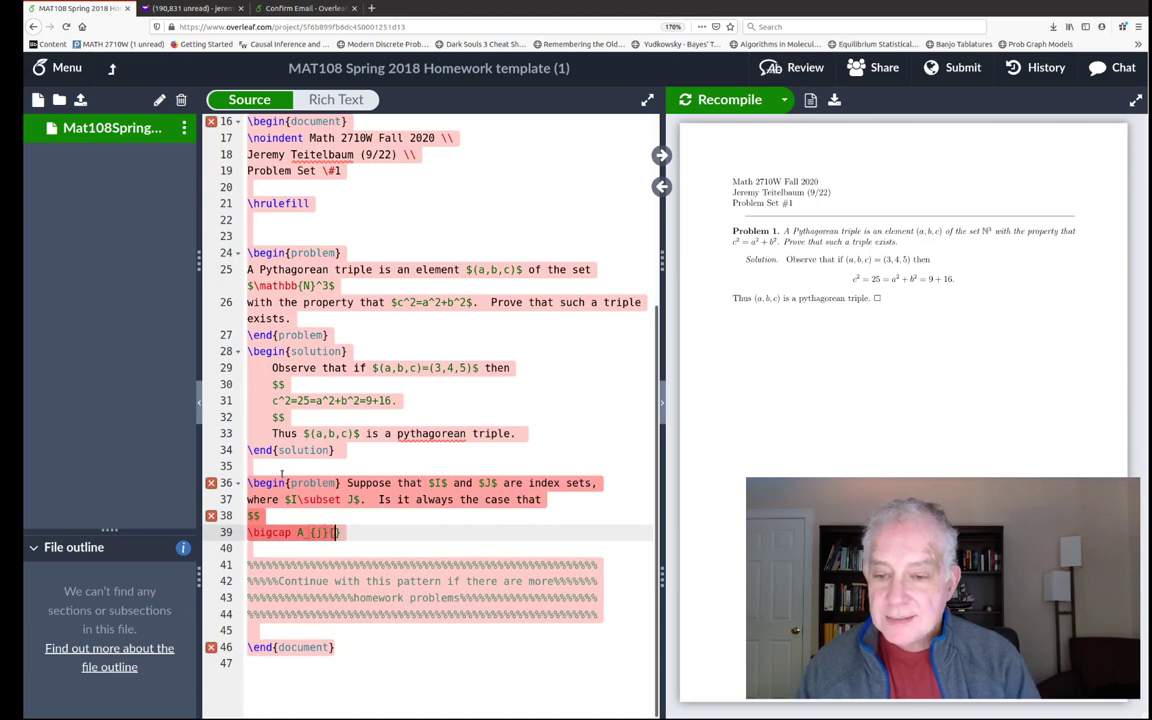
key(BackSpace)
key(BackSpace)
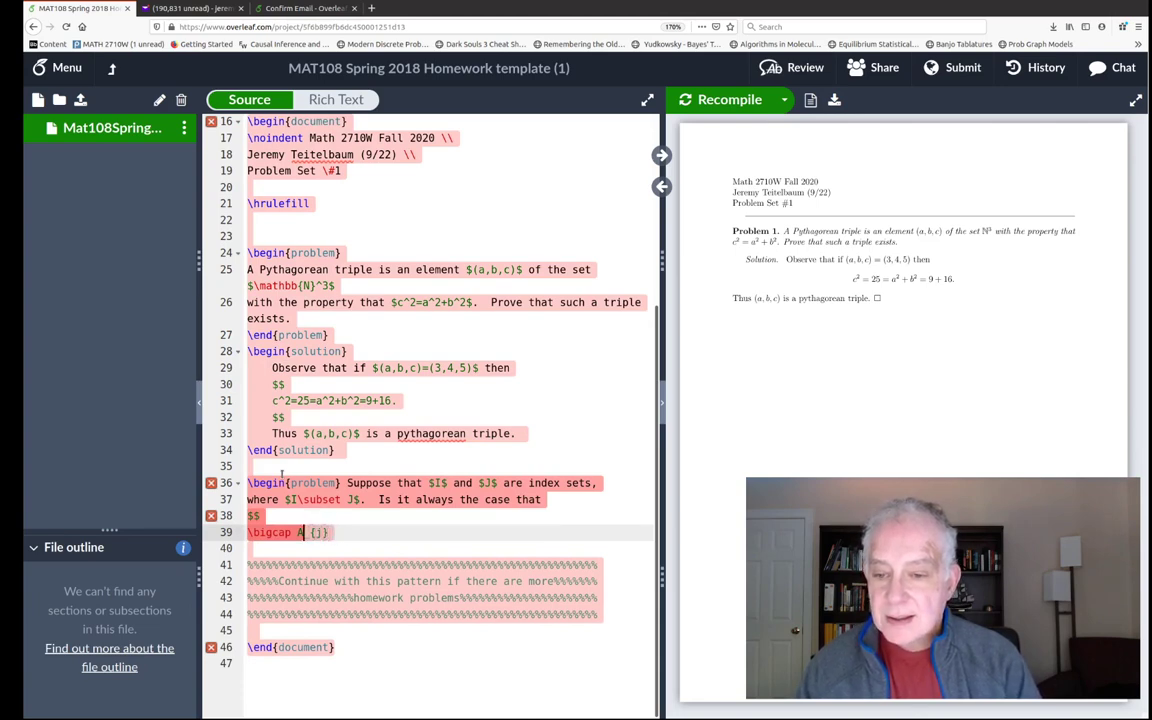
text({j\in)
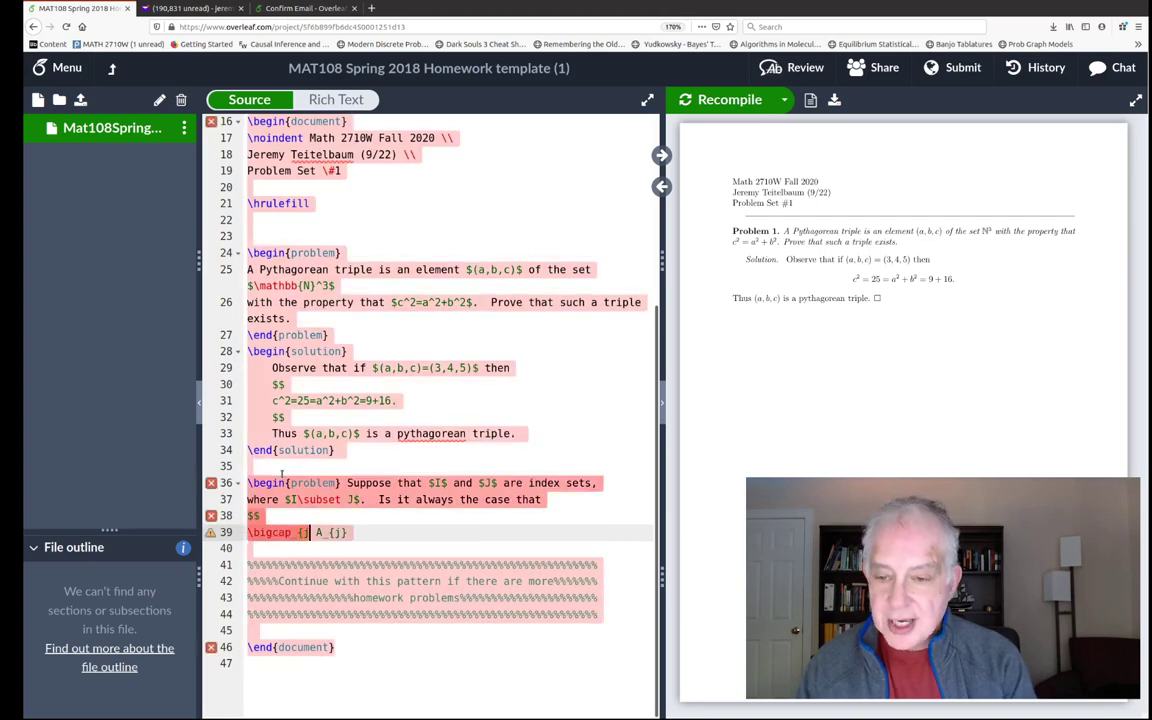
text( J})
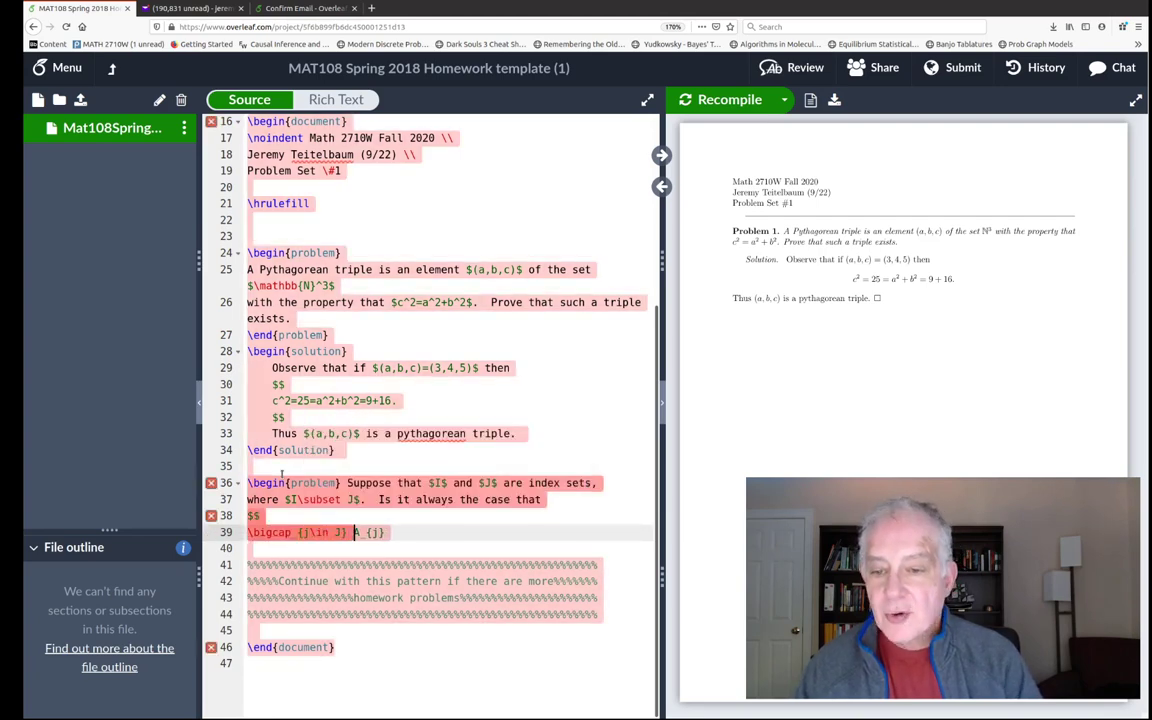
key(Down)
key(Down)
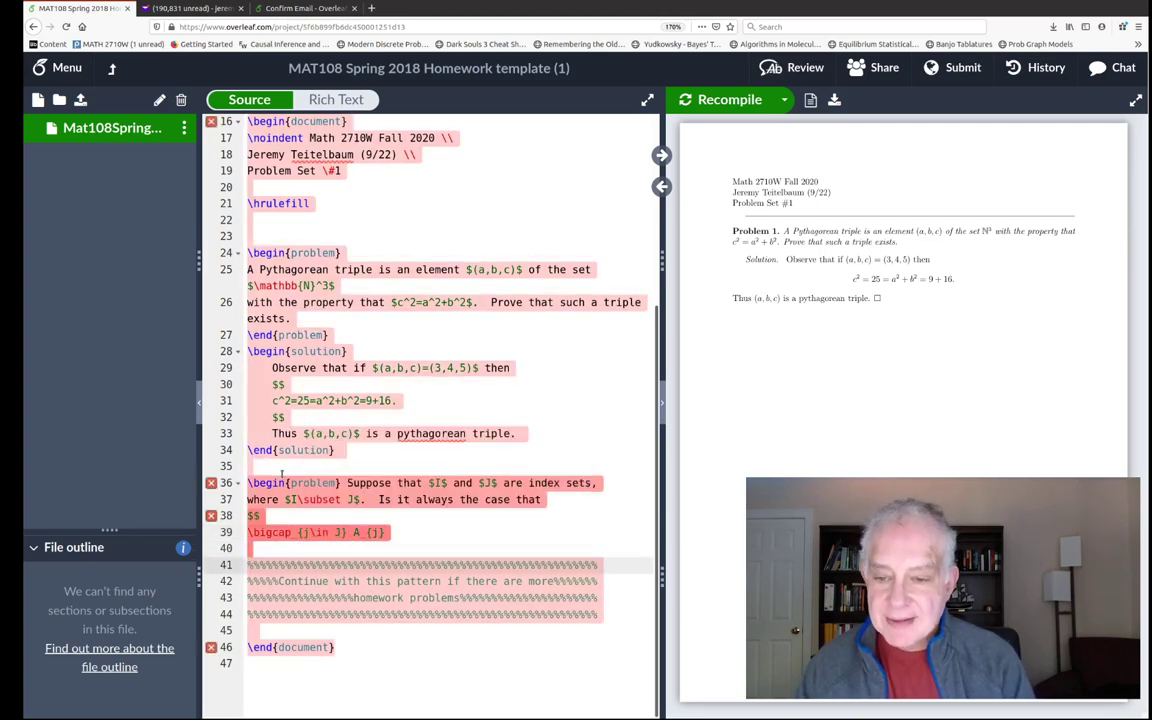
- Complete the formula with \subset \bigcap_{i\in I} A_{i} and close the $$ display
click(408, 533)
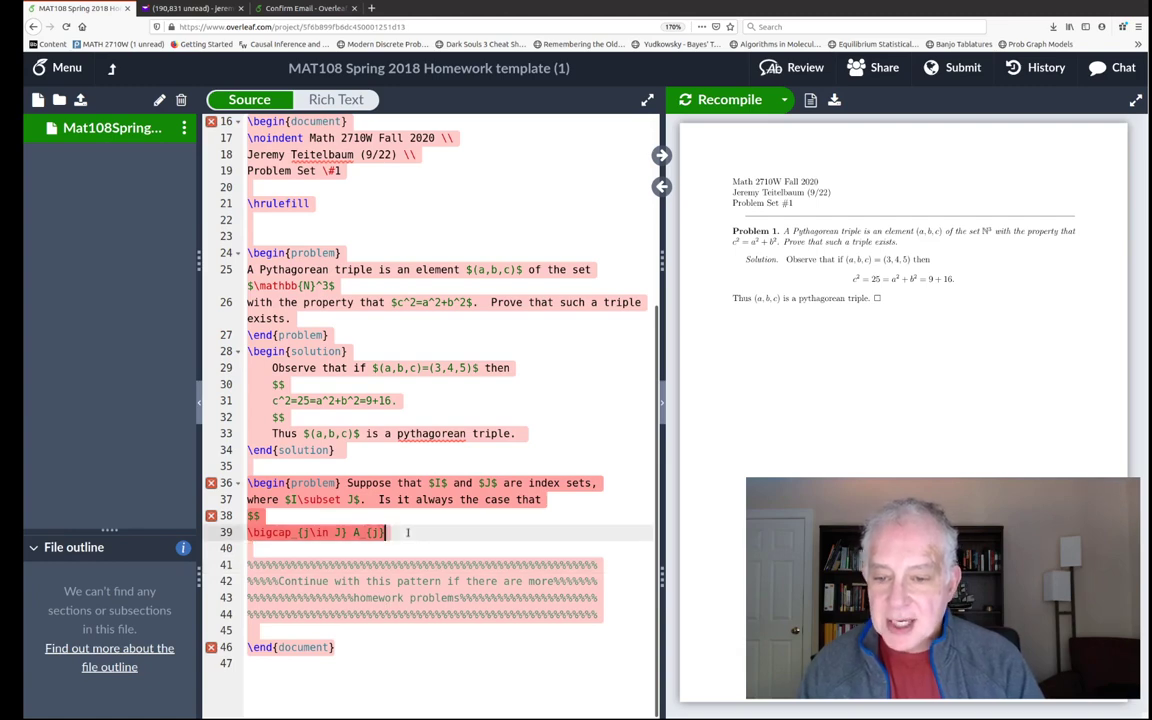
text(=)
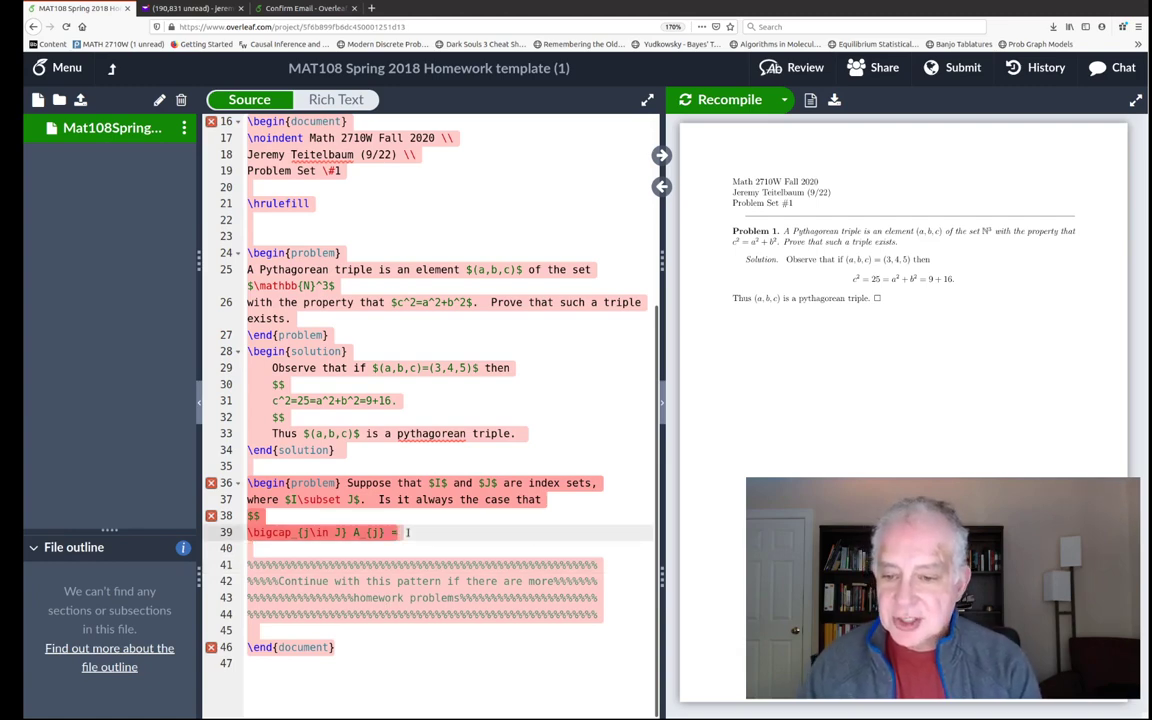
text( \)
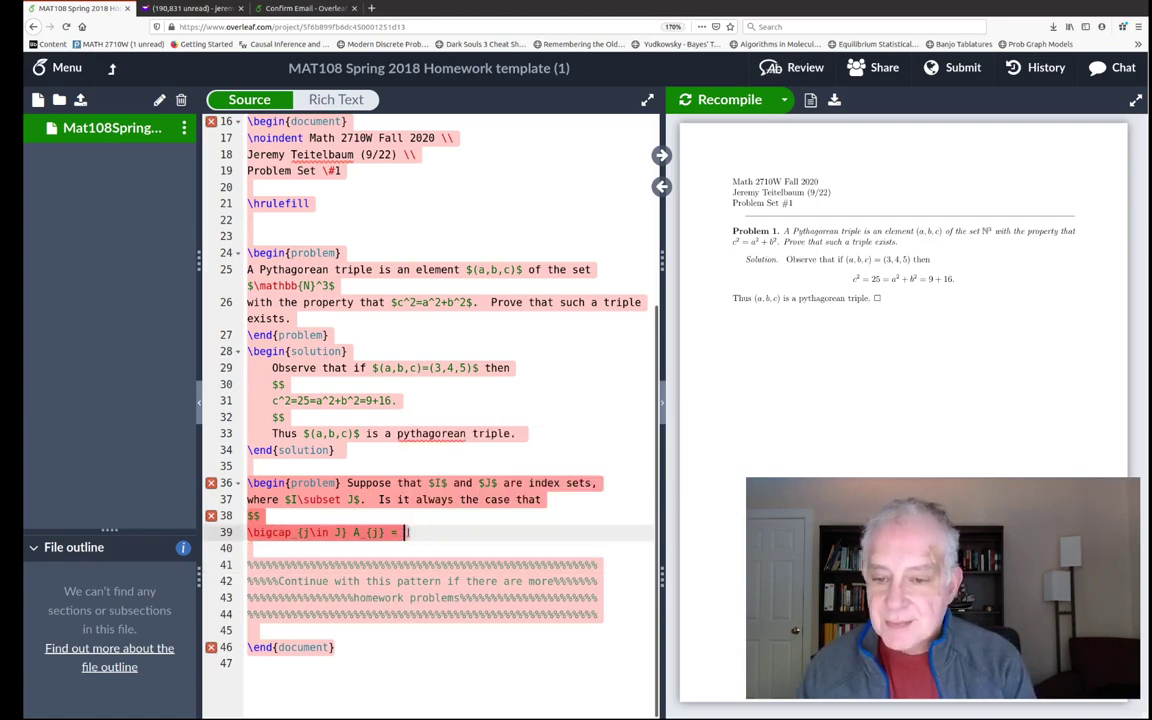
key(BackSpace)
key(BackSpace)
text(\subset \)
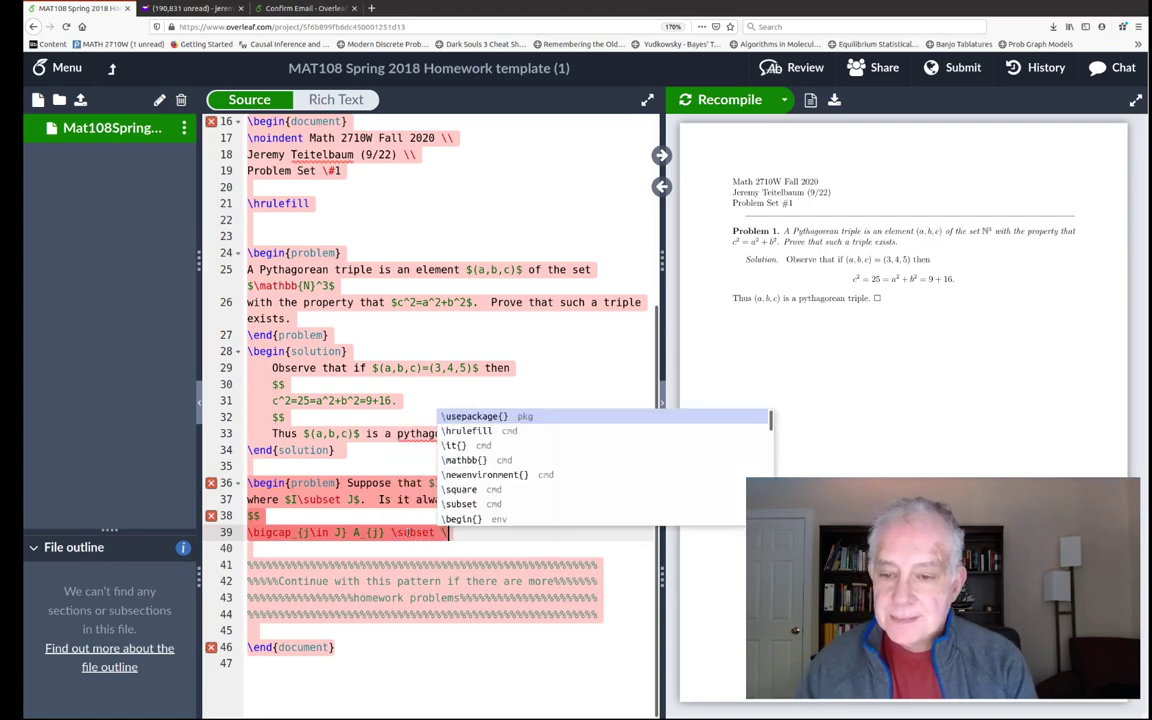
text(bigcap )
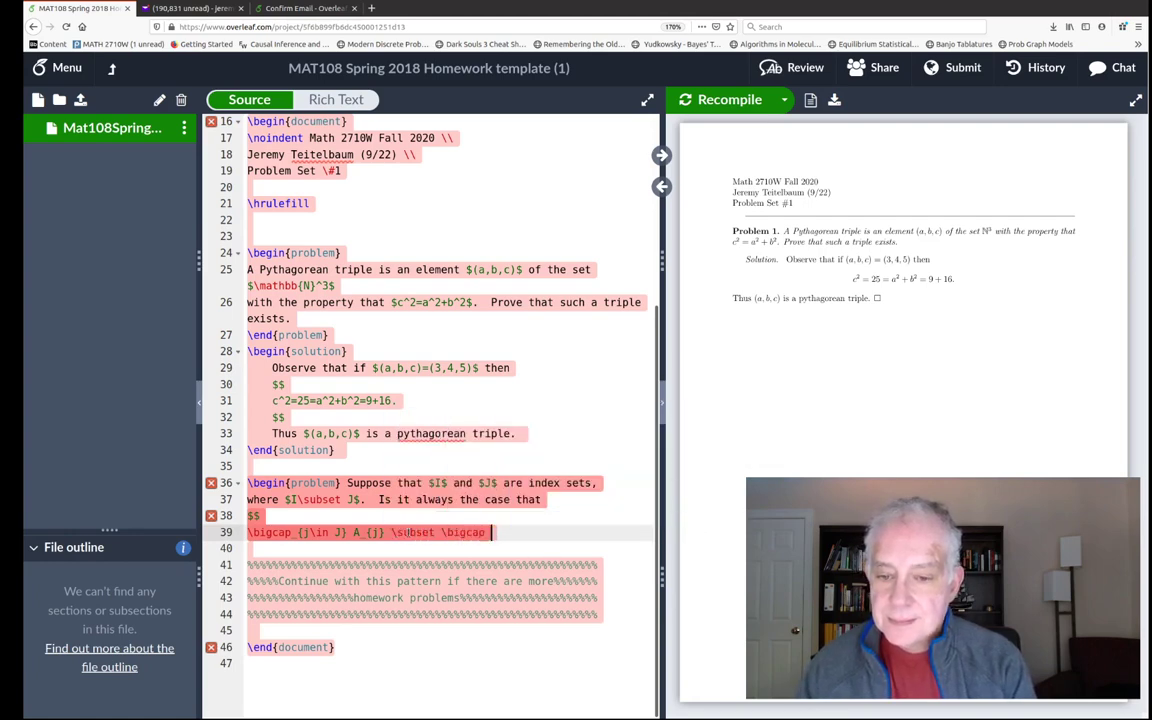
text(_{i\in )
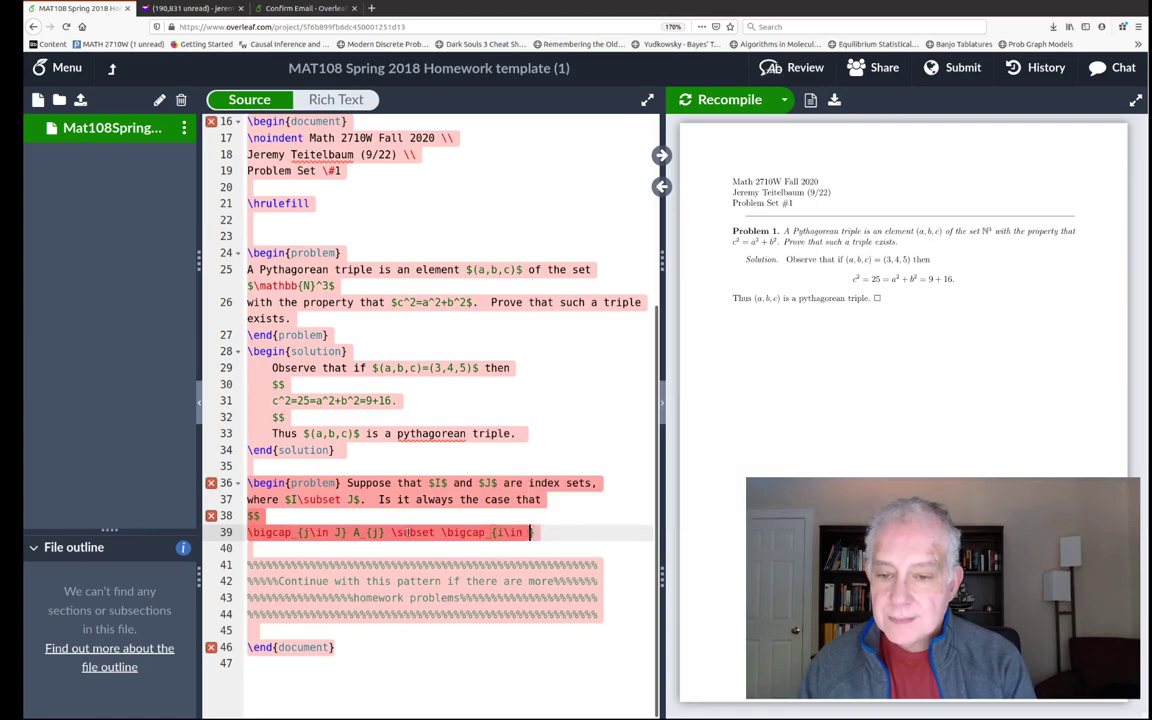
text(I} A_{i)
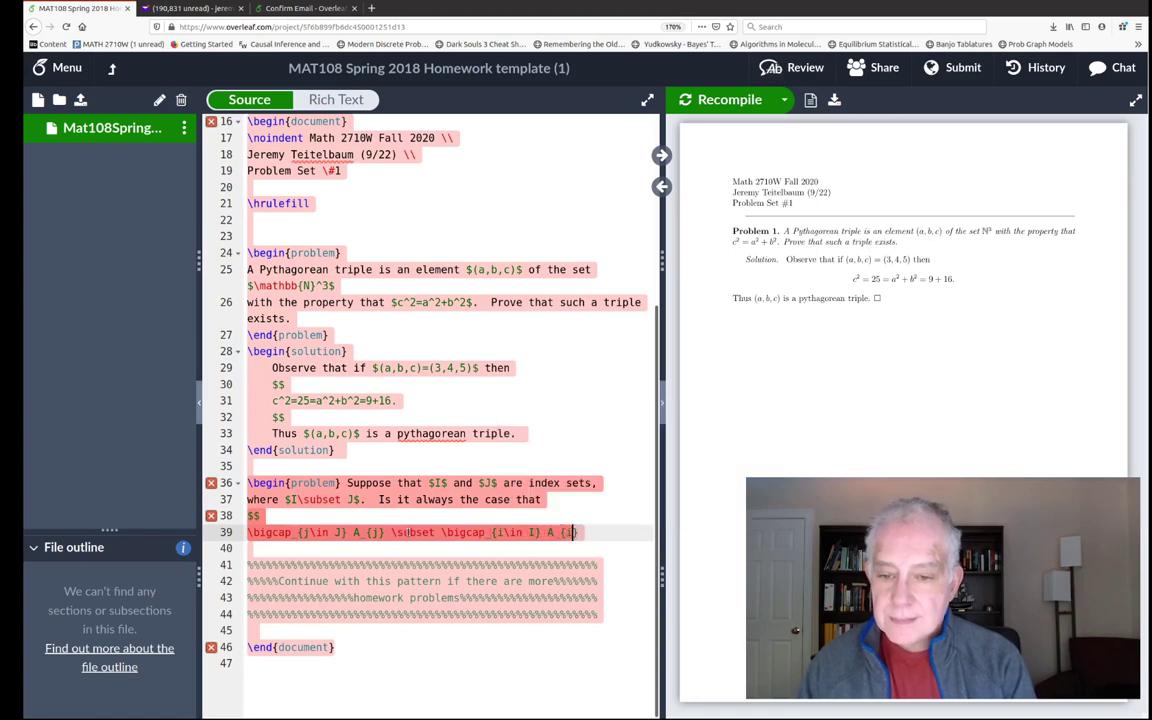
text(})
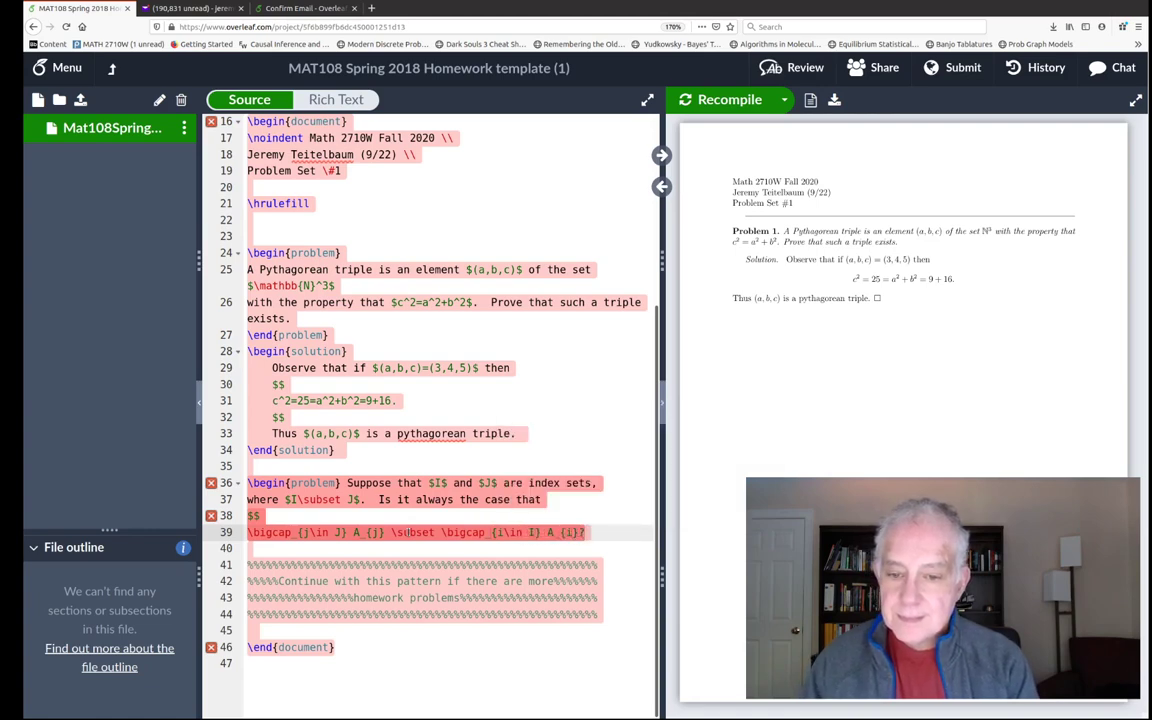
key(Return)
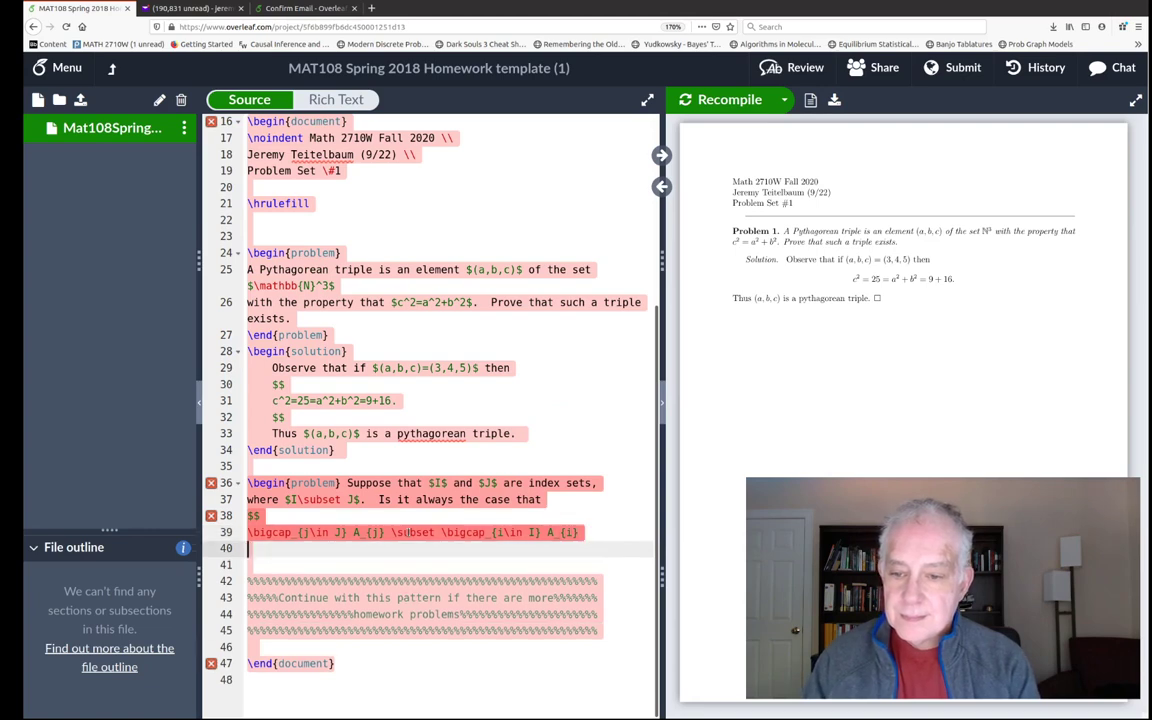
text($$")
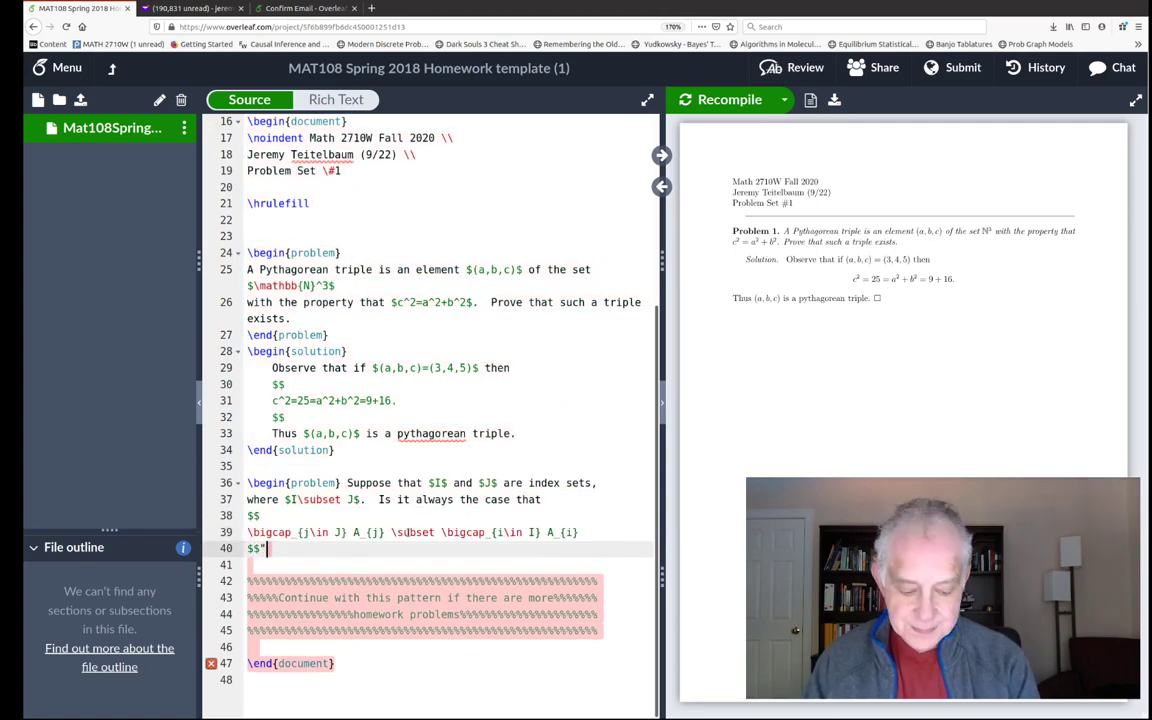
key(BackSpace)
- Close the problem environment with \end{problem}
key(Return)
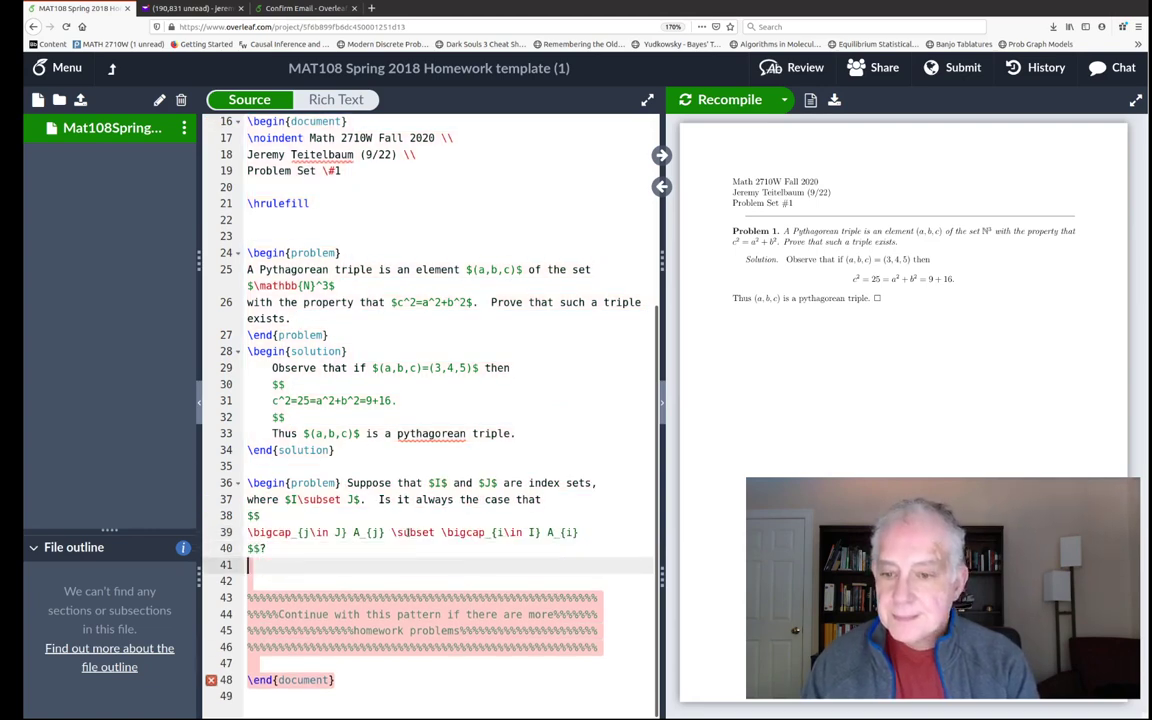
text(\end{)
key(Return)
key(BackSpace)
key(BackSpace)
key(BackSpace)
key(BackSpace)
key(BackSpace)
key(BackSpace)
key(BackSpace)
key(BackSpace)
text(problem)
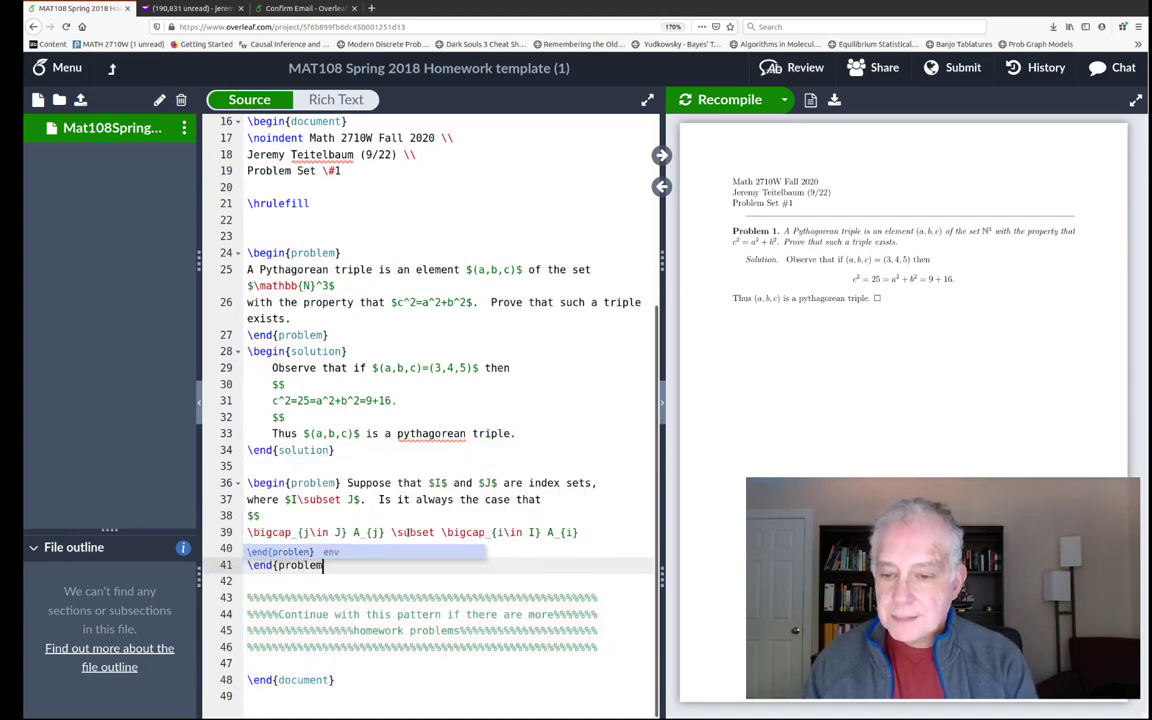
text(})
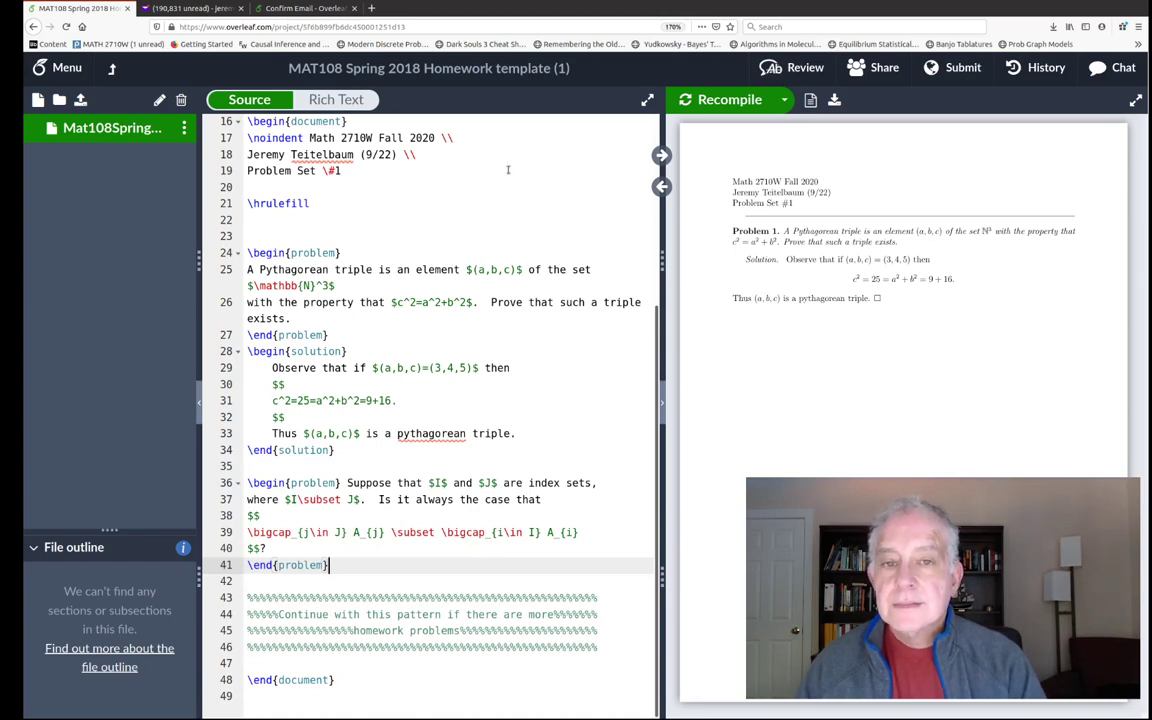
click(712, 108)
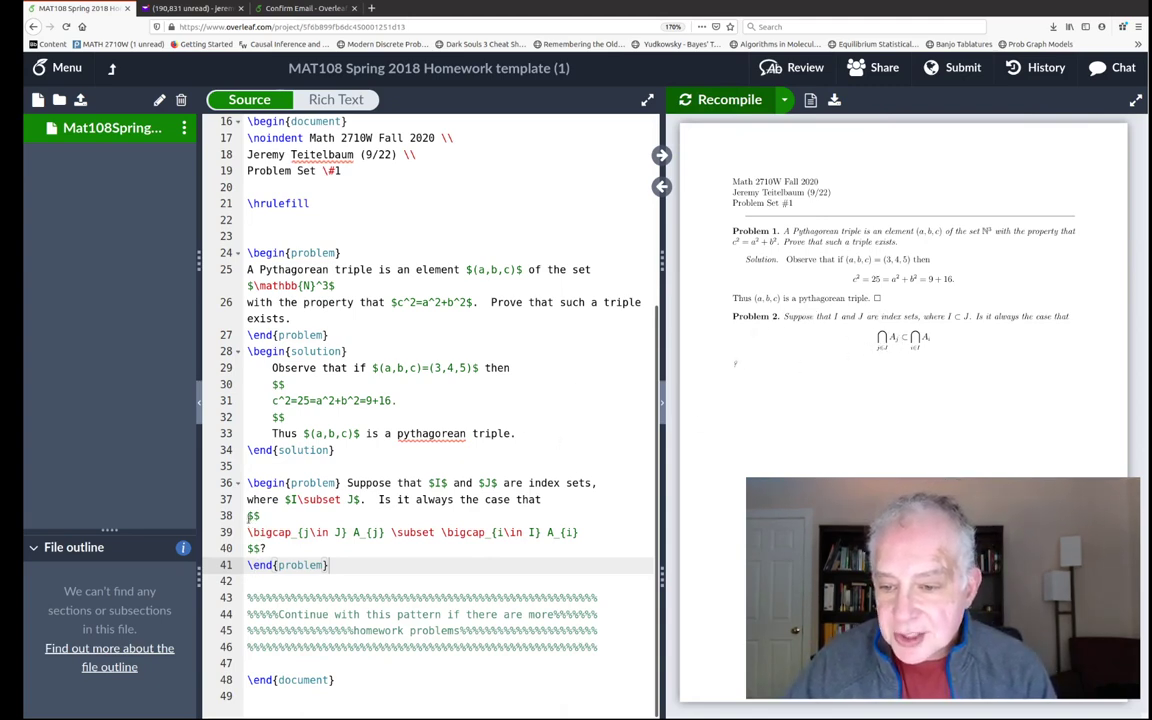
drag(249, 515, 285, 545)
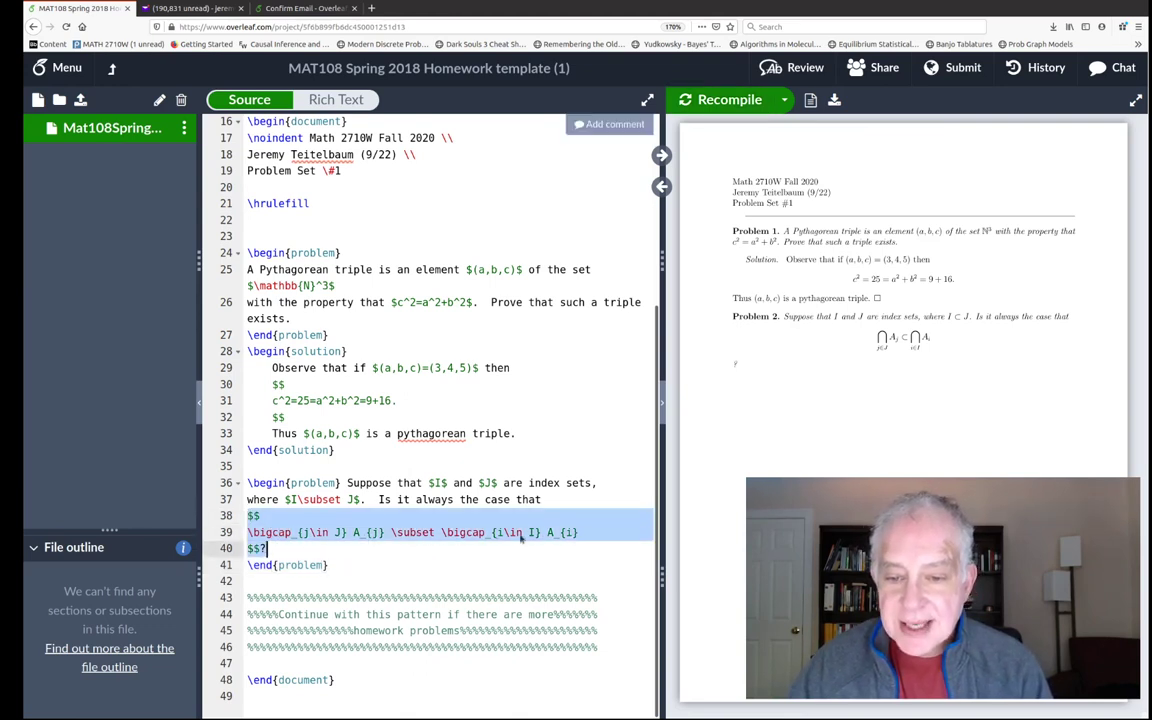
click(255, 533)
double_click(266, 532)
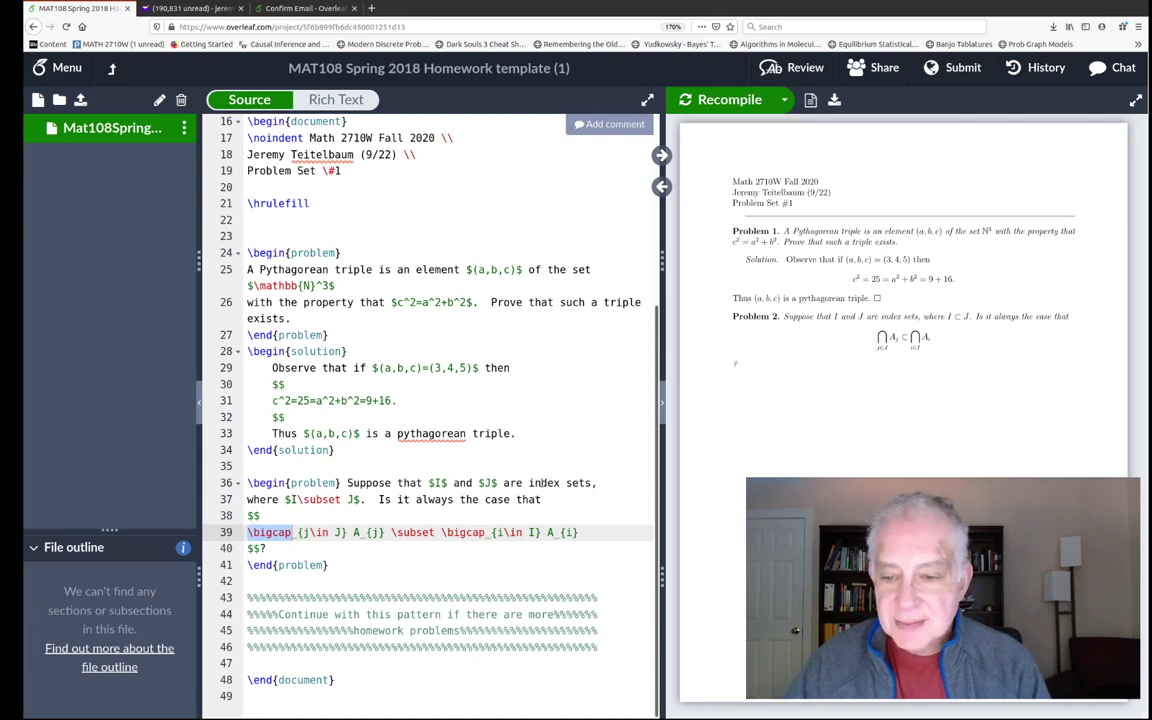
click(293, 541)
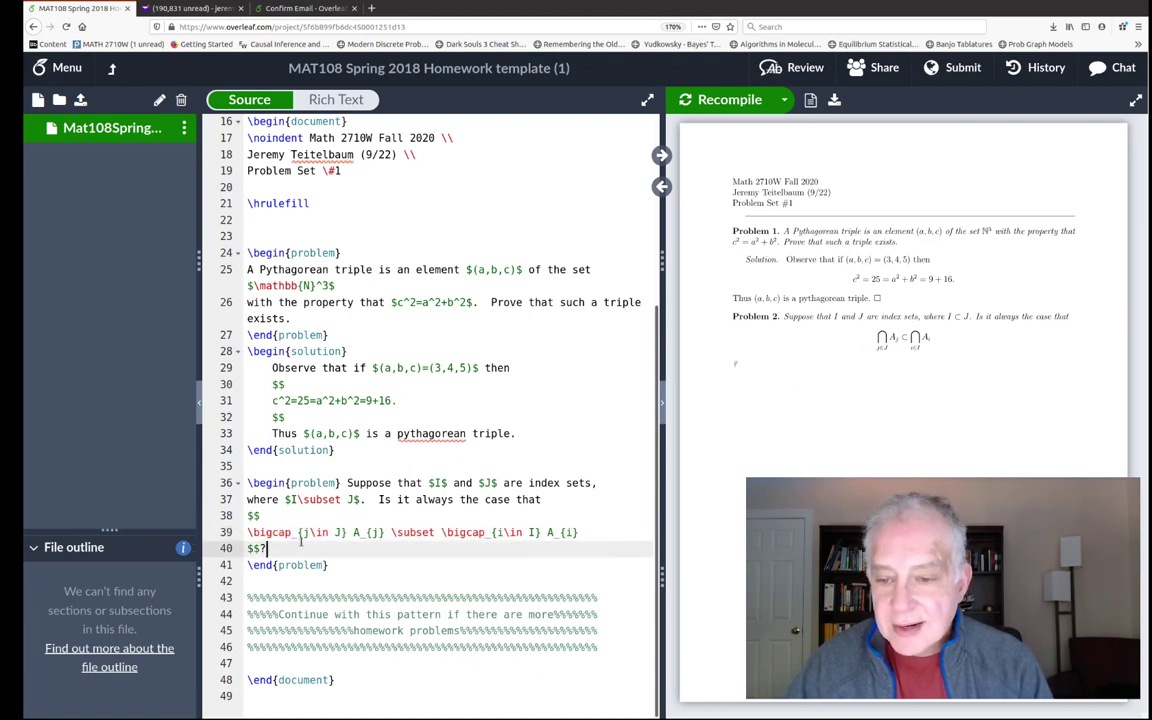
double_click(296, 532)
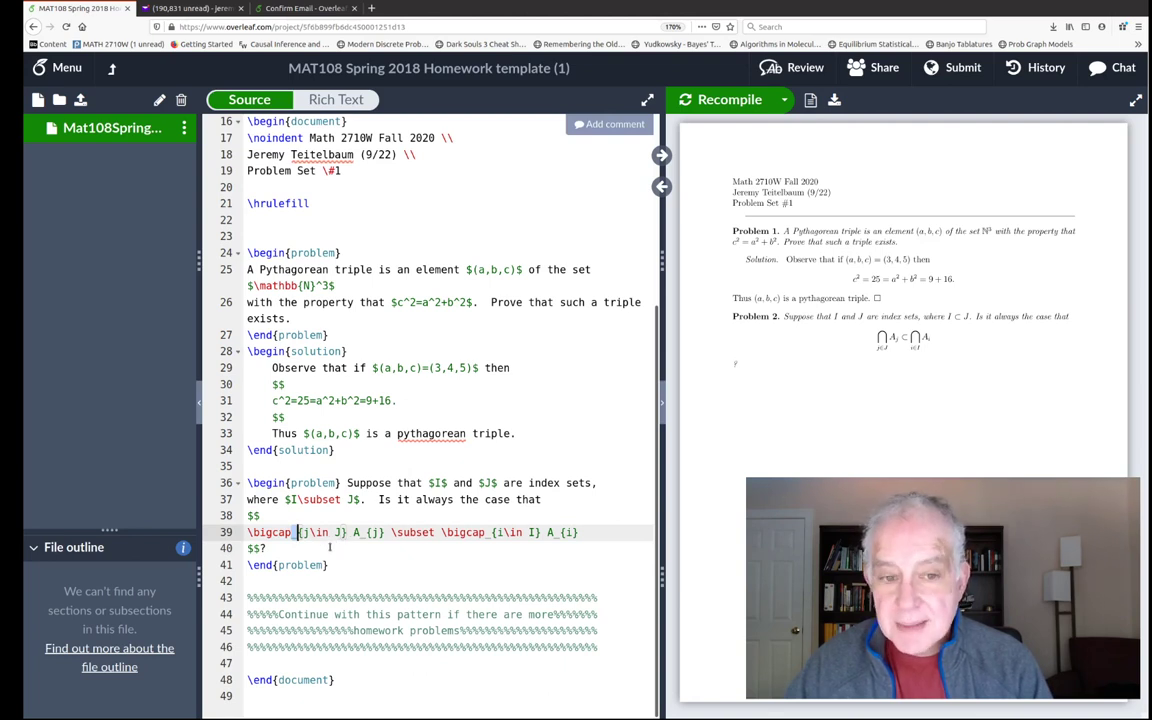
drag(300, 535, 343, 534)
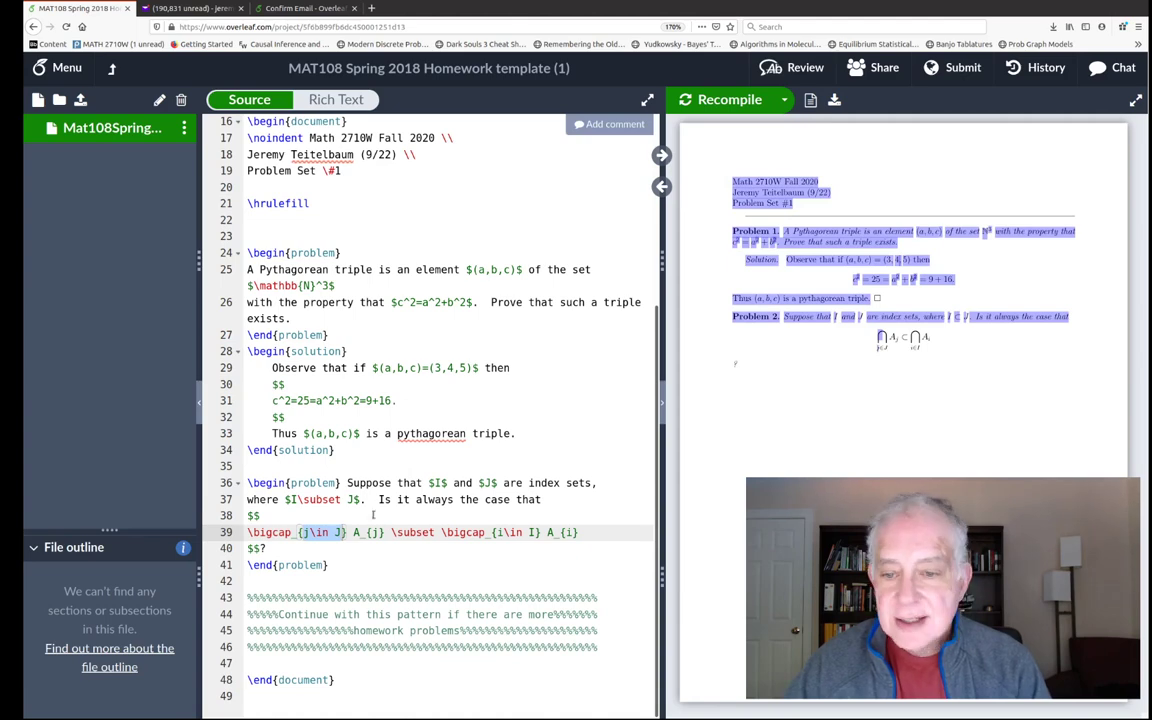
click(358, 533)
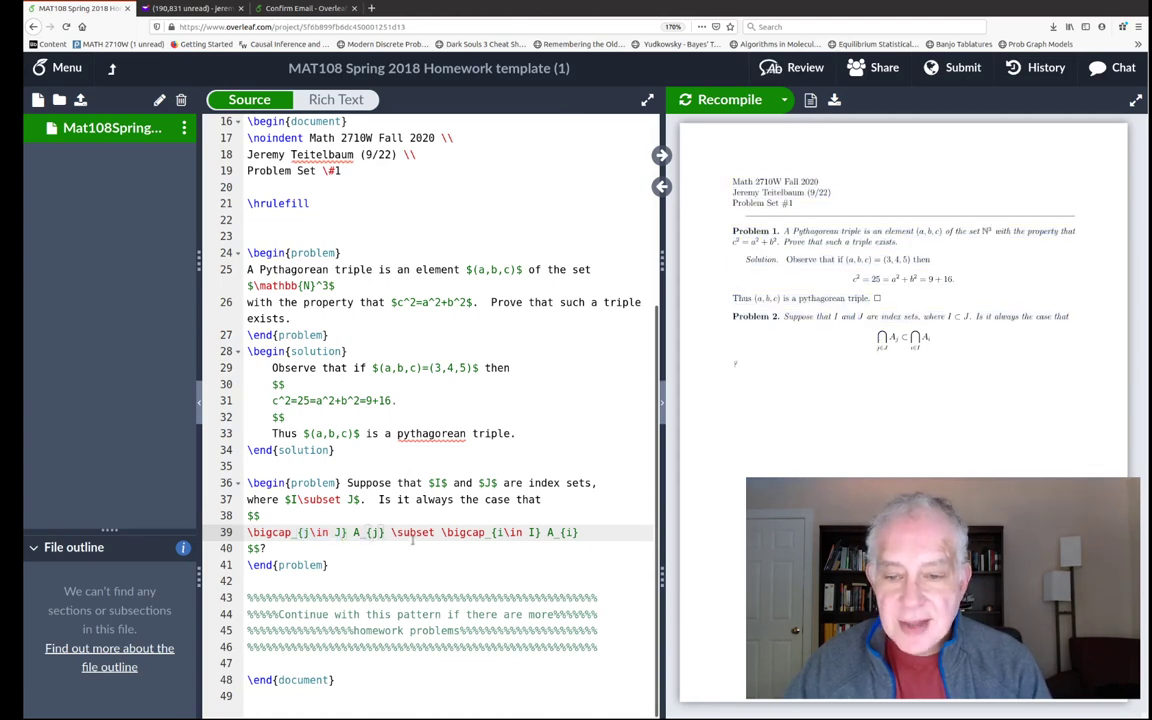
- Change \subset to \subseteq on lines 39 and 37, then recompile the PDF
key(Right)
key(Right)
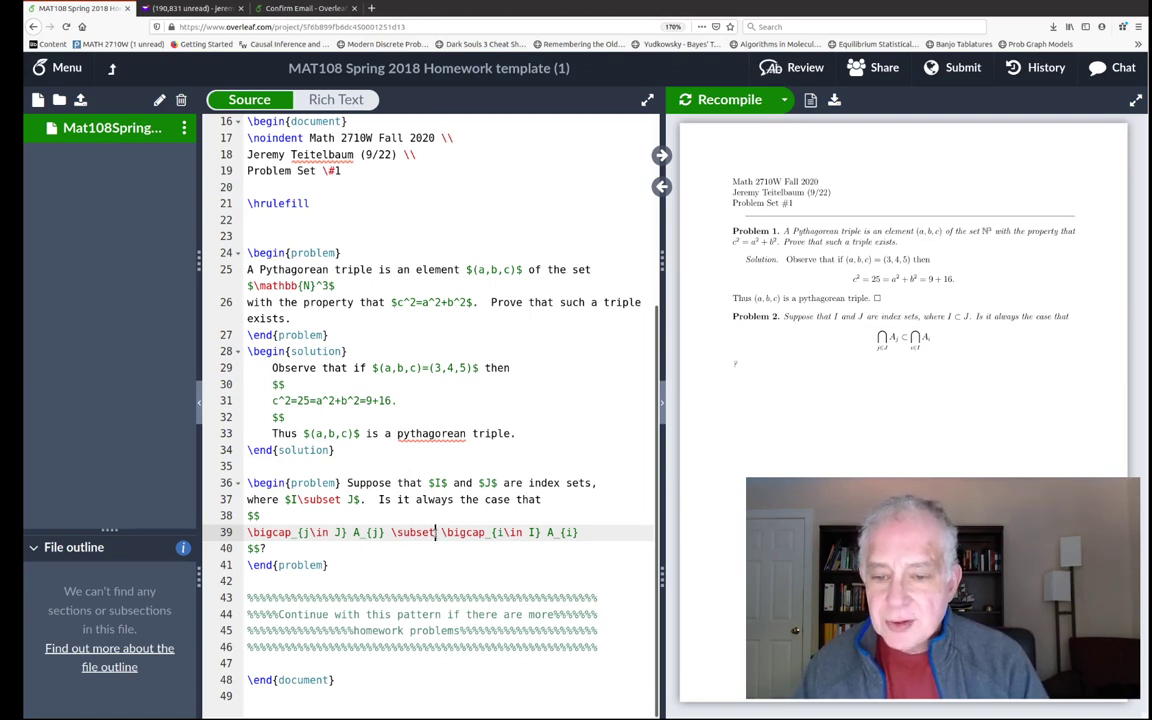
text(eq)
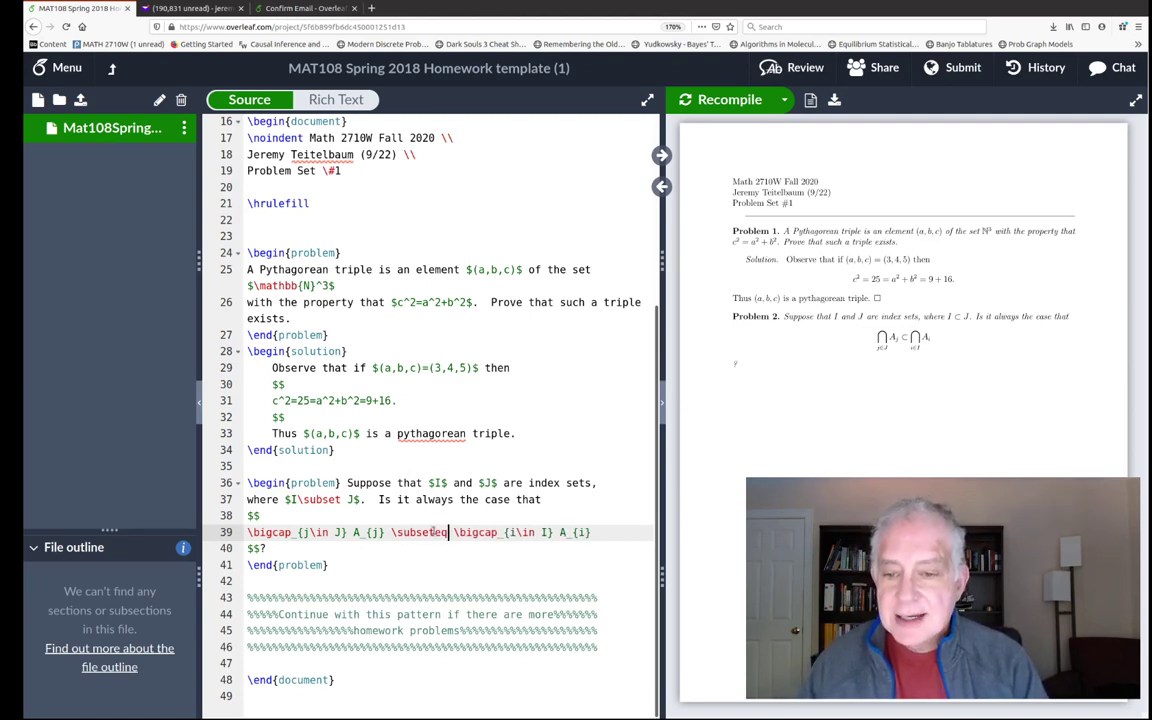
click(343, 499)
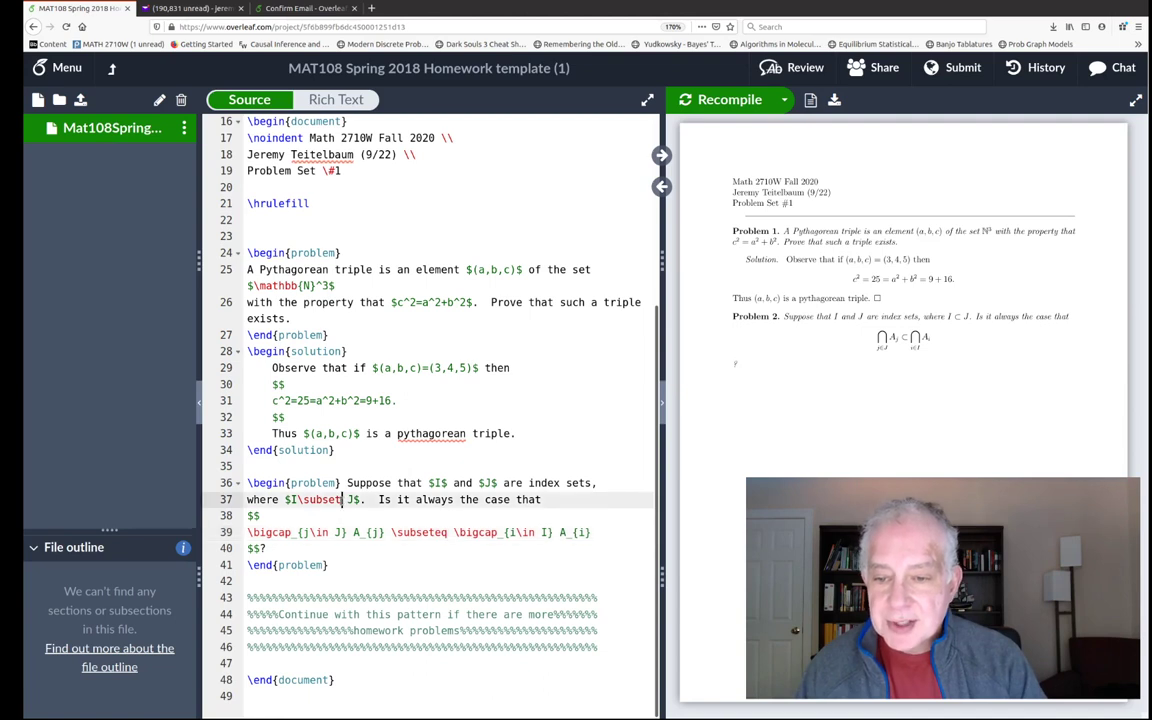
text(eq)
click(716, 101)
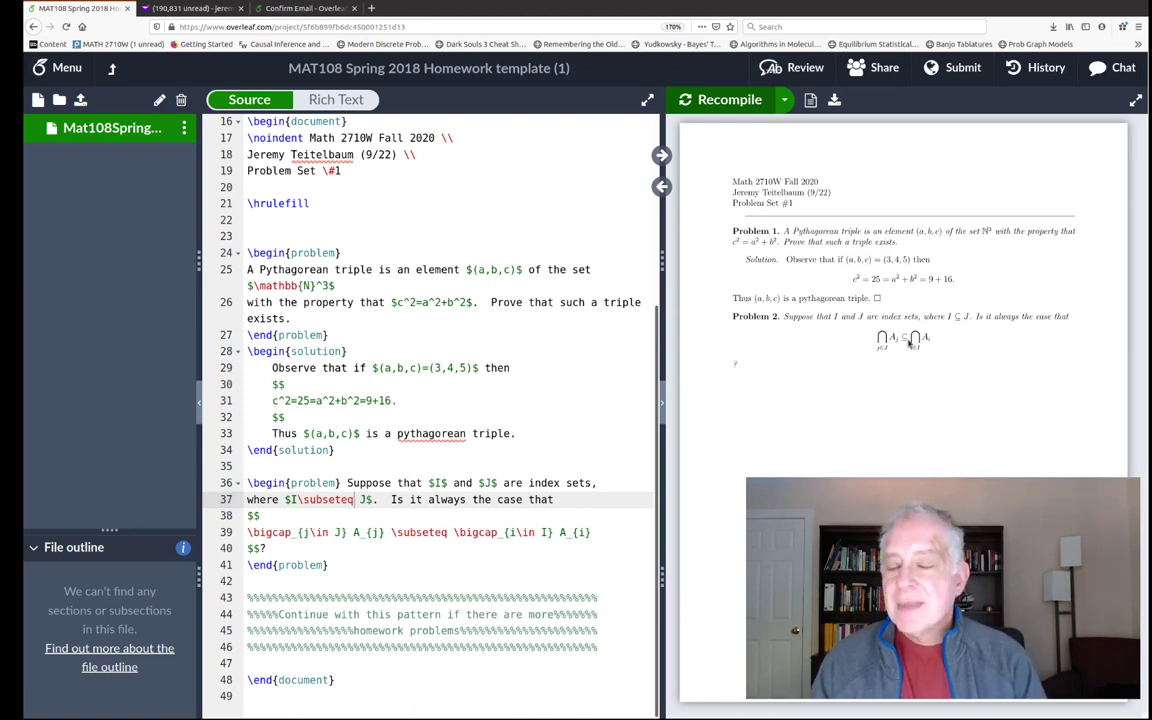
- Go to Help > Documentation, open 'Learn LaTeX in 30 minutes', and scroll through it
click(112, 68)
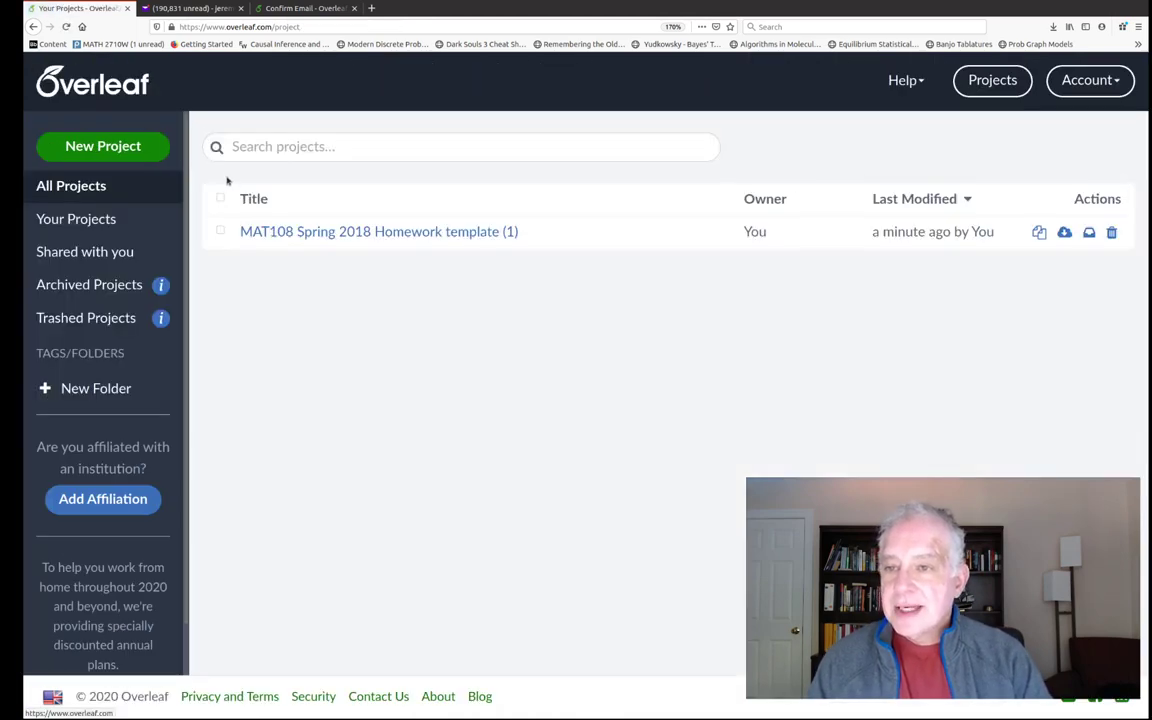
click(903, 80)
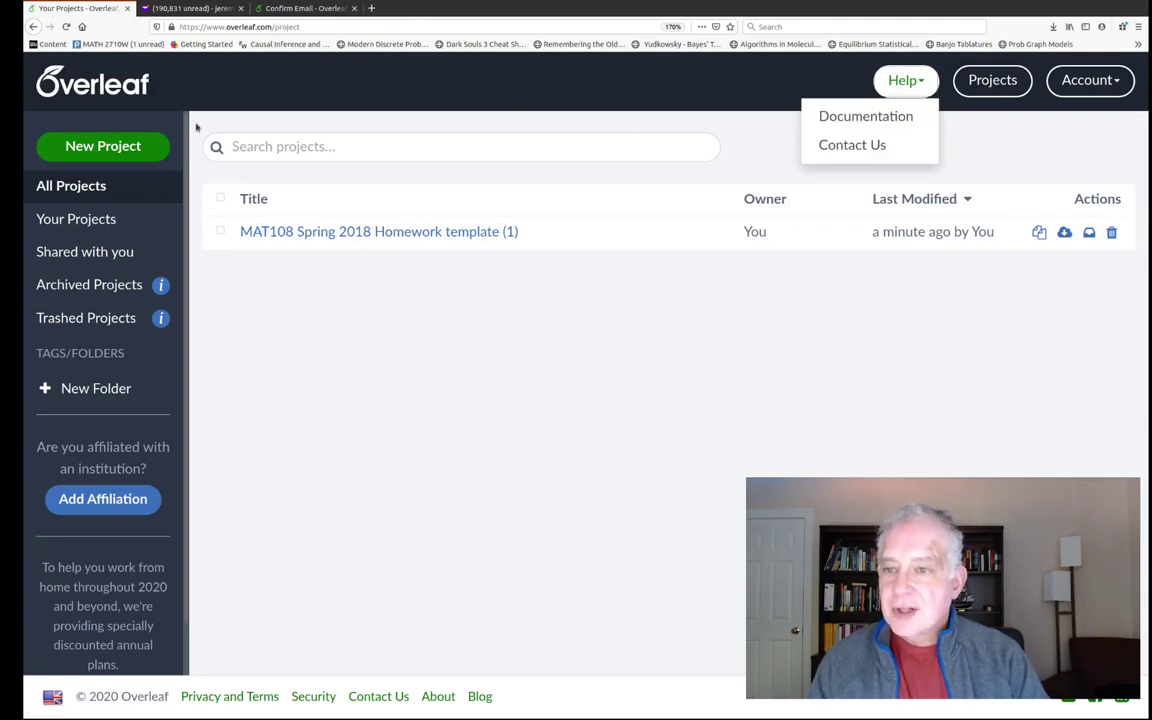
click(843, 116)
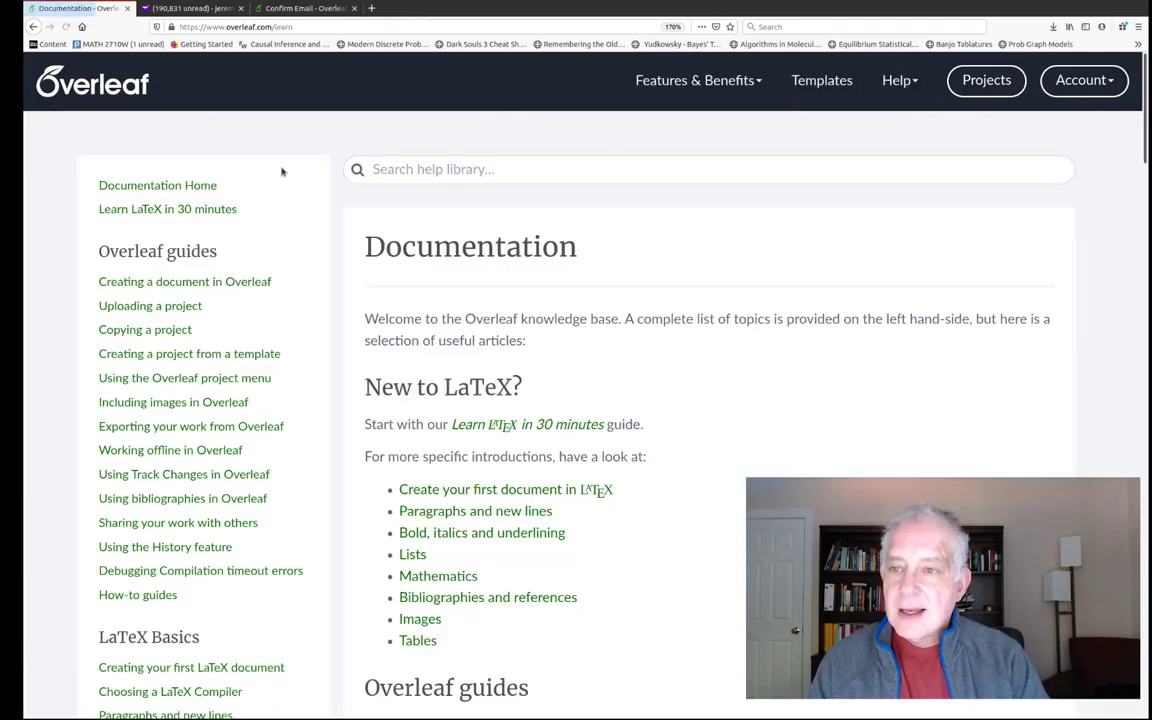
click(145, 210)
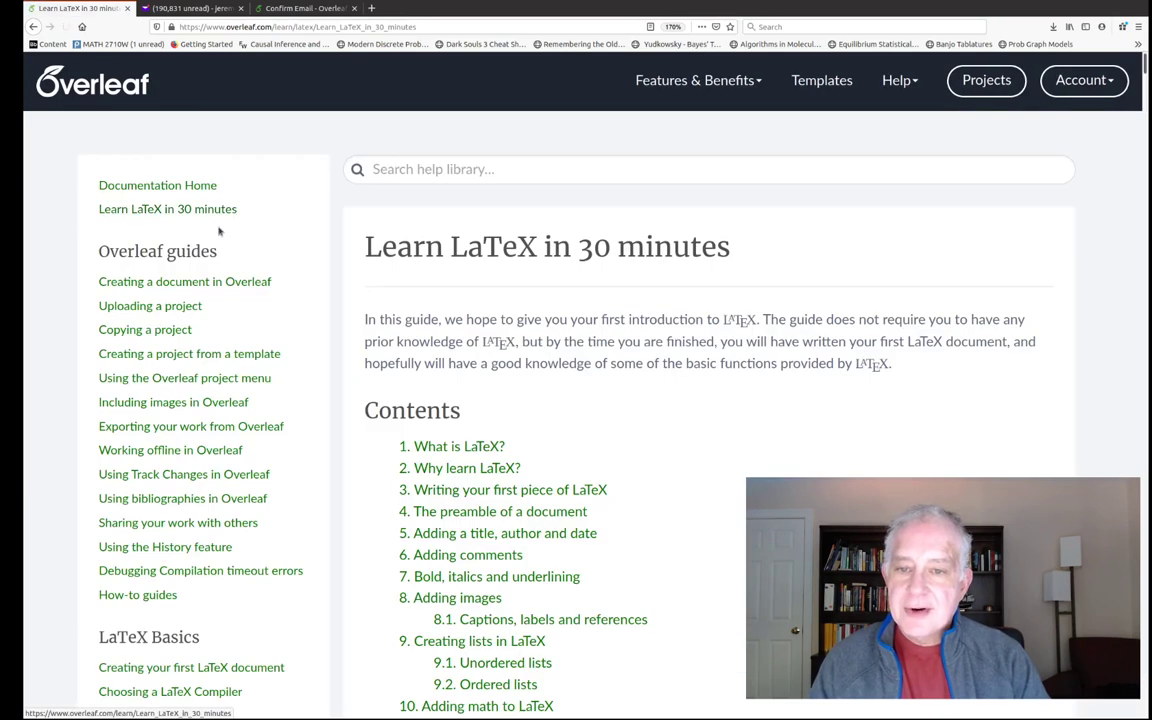
scroll(477, 300, down, 5)
scroll(477, 307, down, 10)
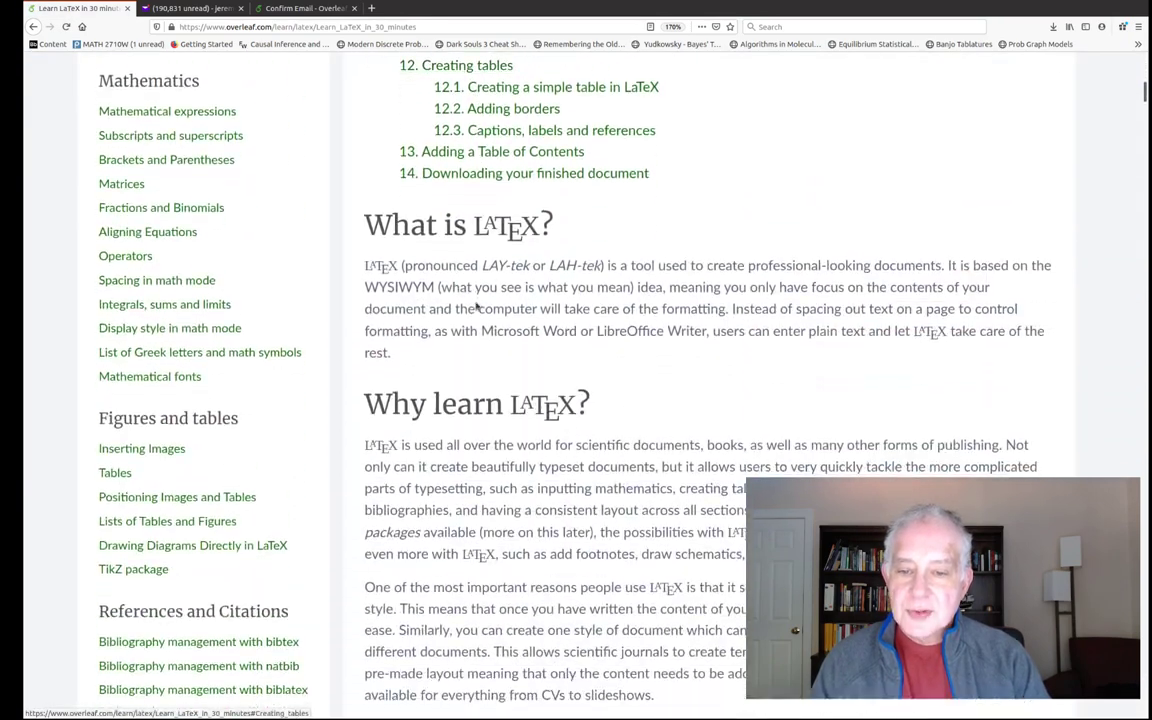
scroll(478, 301, down, 3)
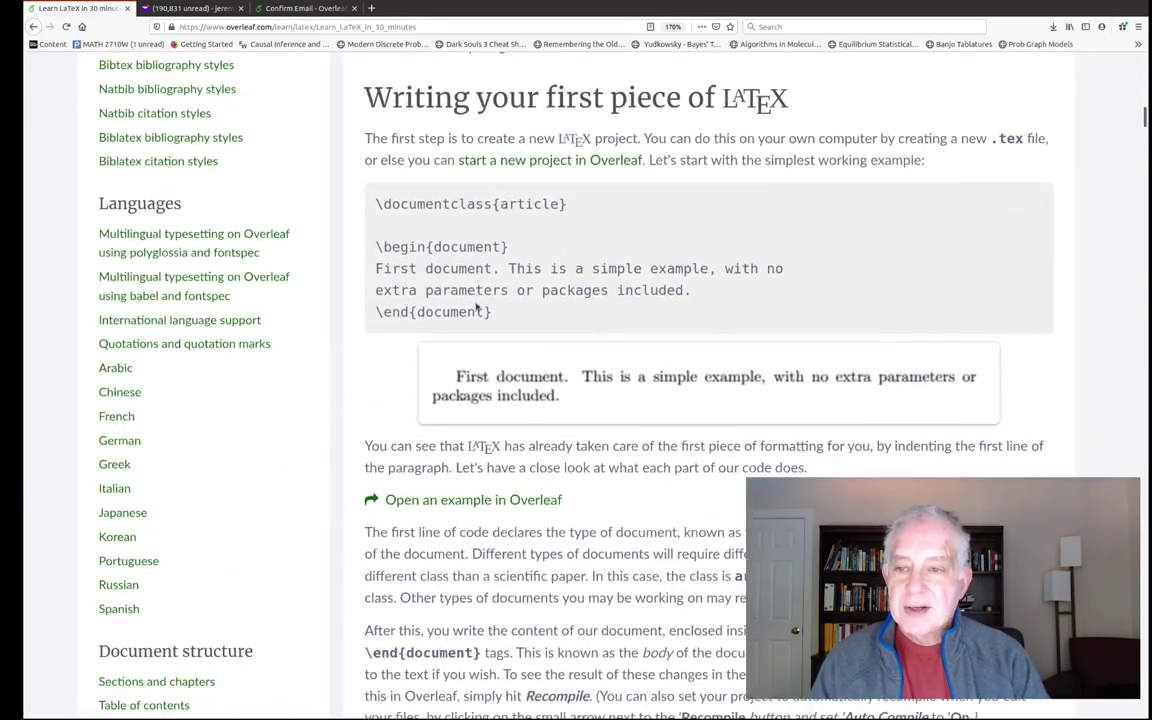
scroll(476, 302, up, 13)
scroll(476, 302, up, 1)
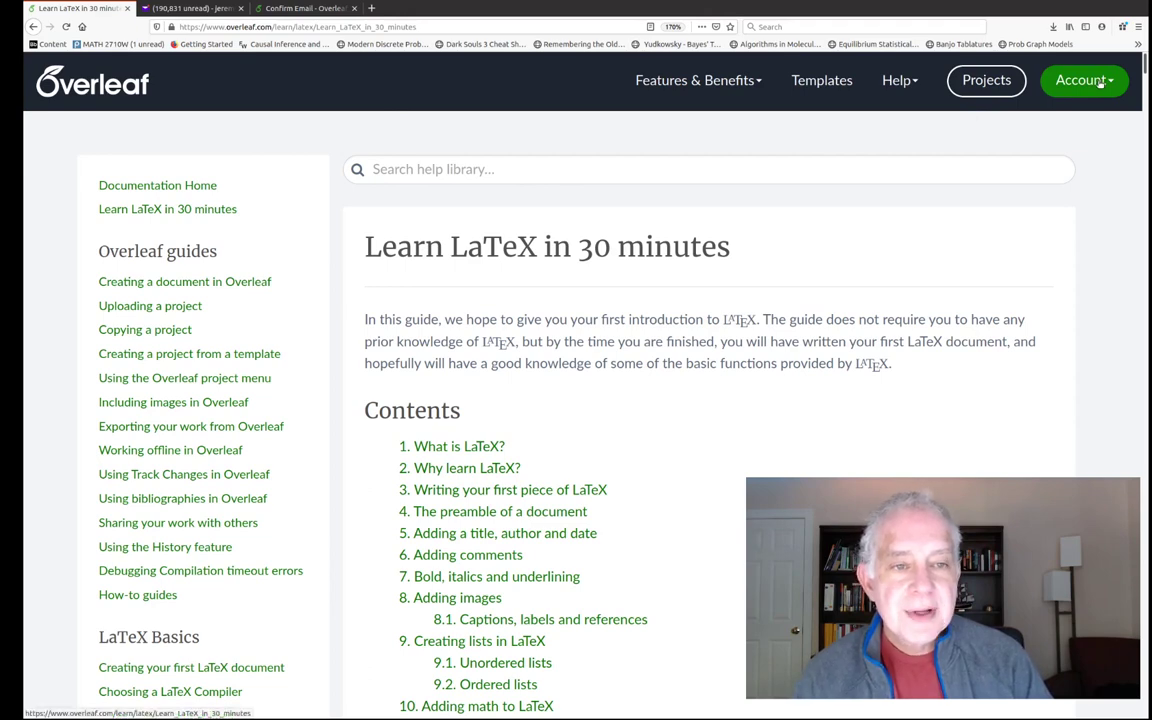
- Reopen the MAT108 project and invite the collaborator's e-mail with Can Edit access
click(986, 80)
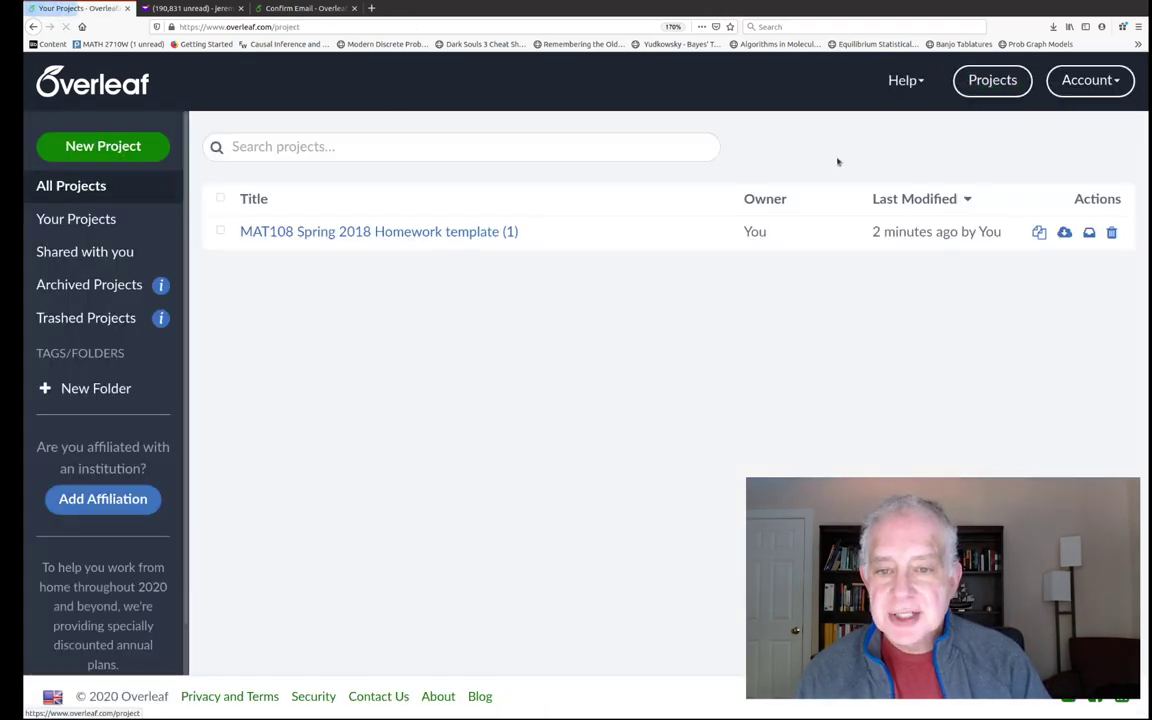
click(342, 231)
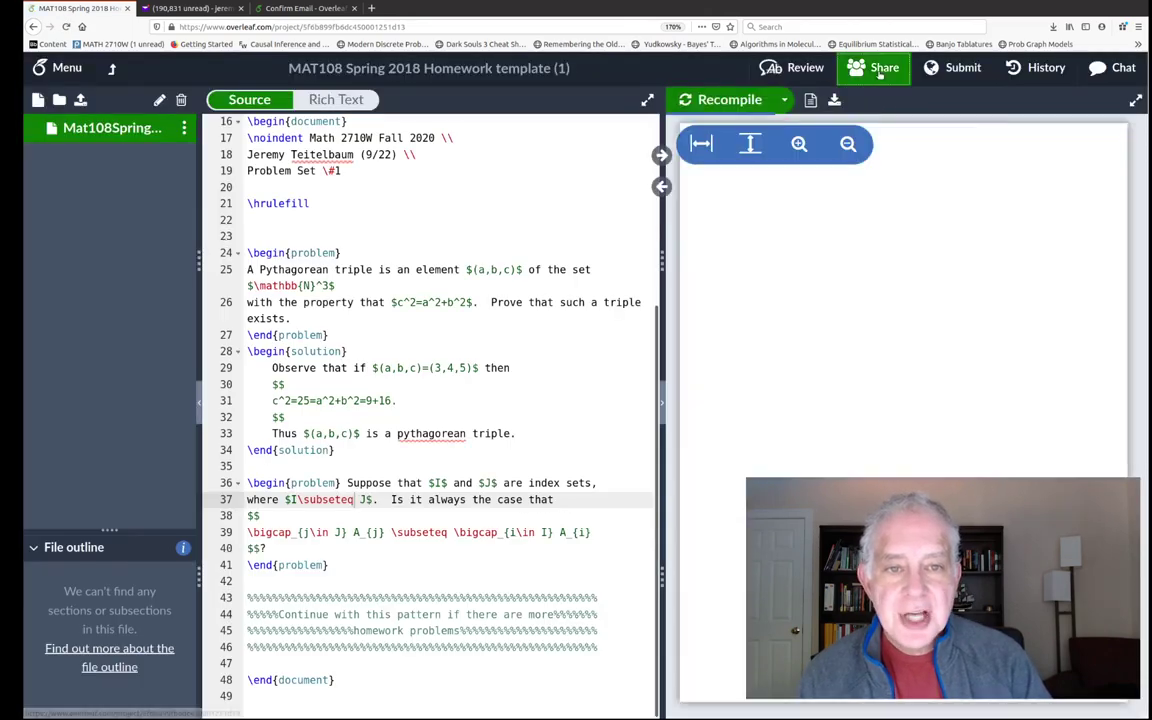
click(880, 70)
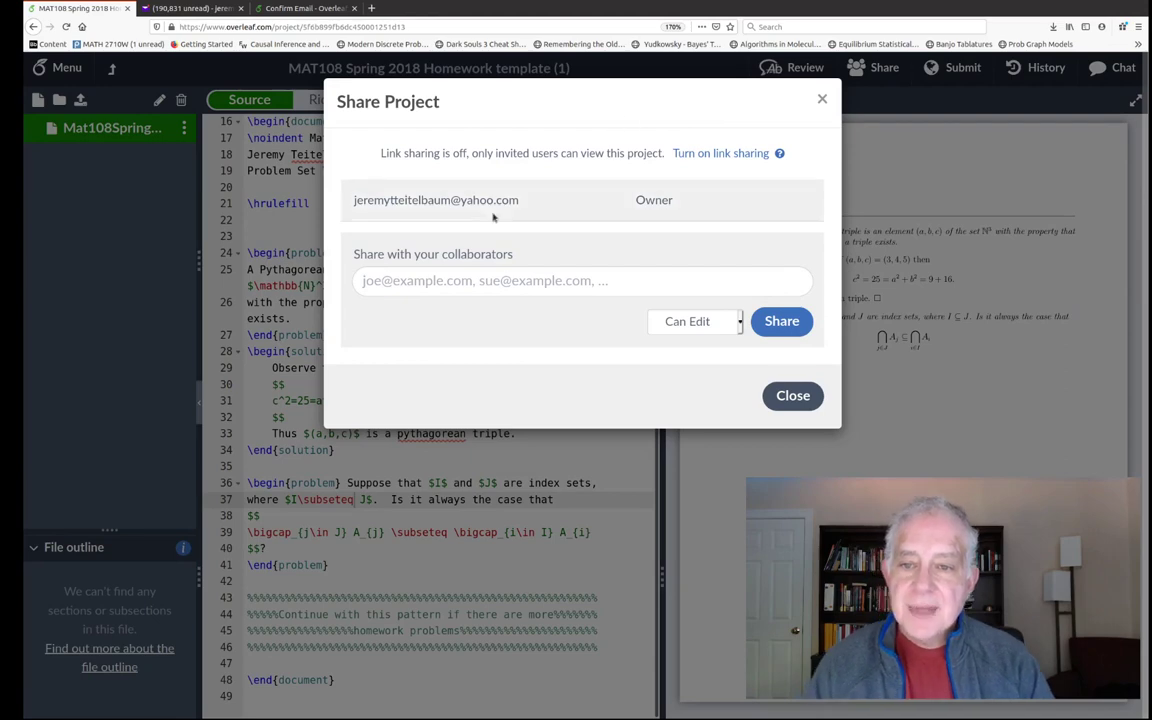
click(408, 283)
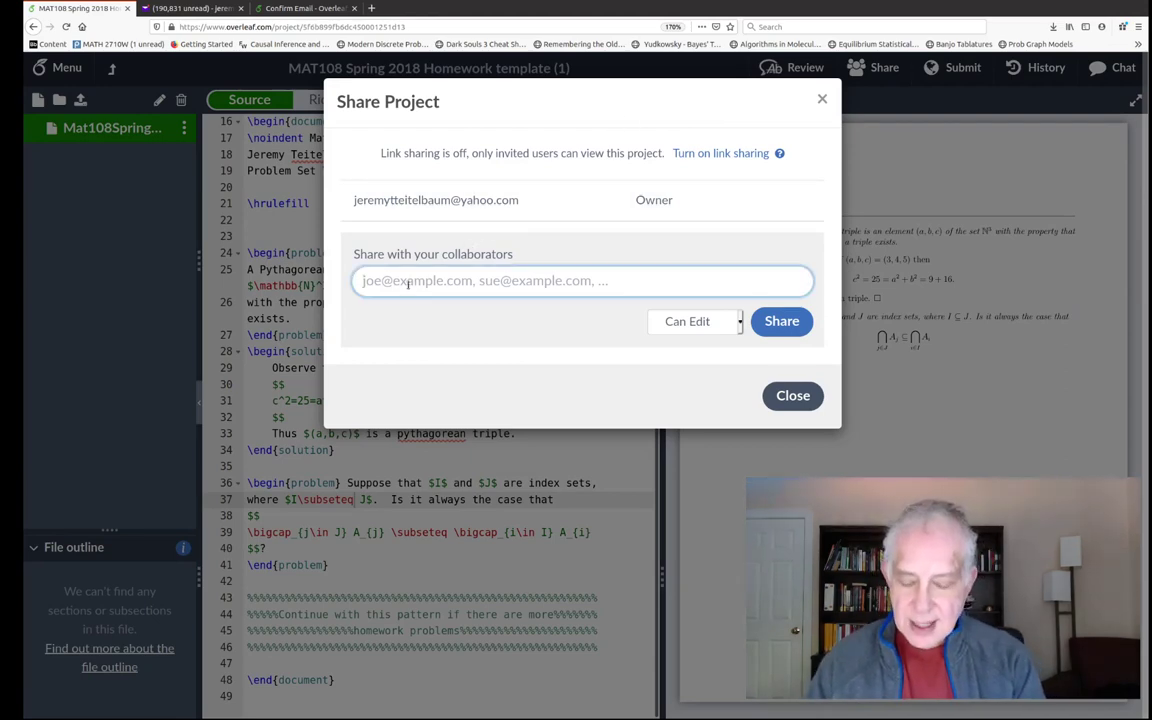
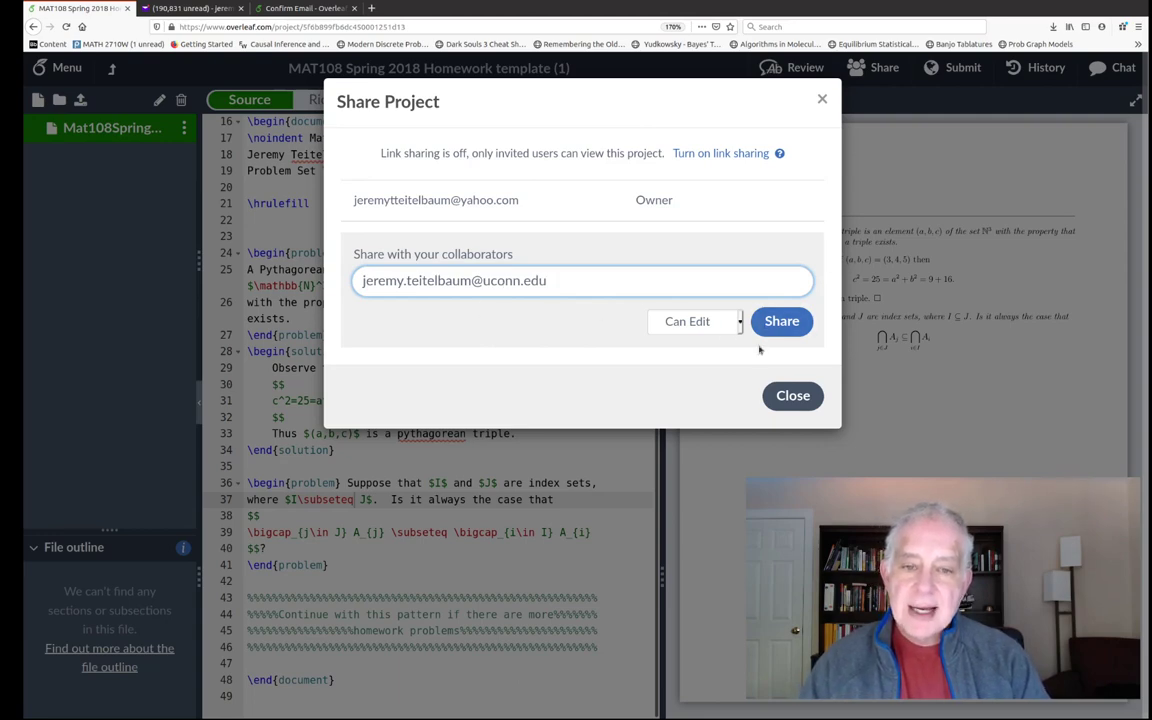
click(781, 321)
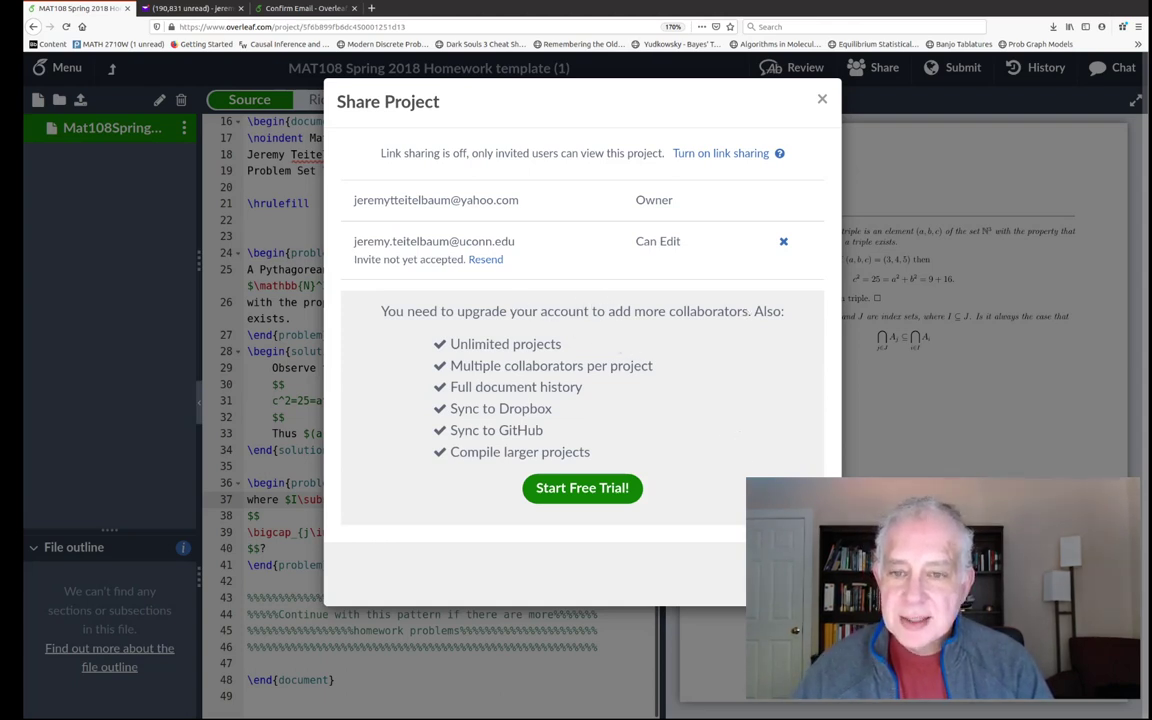
key(Escape)
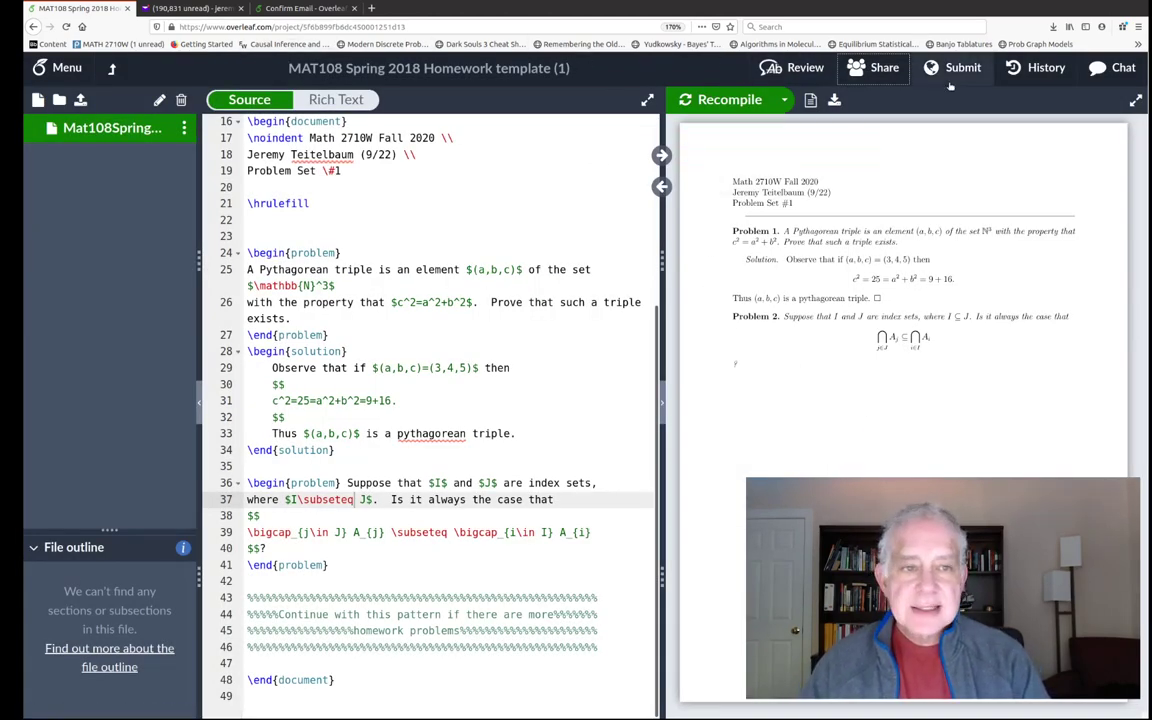
- Log out, log in as the invited collaborator, then join and open the MAT108 project
click(112, 67)
click(1092, 82)
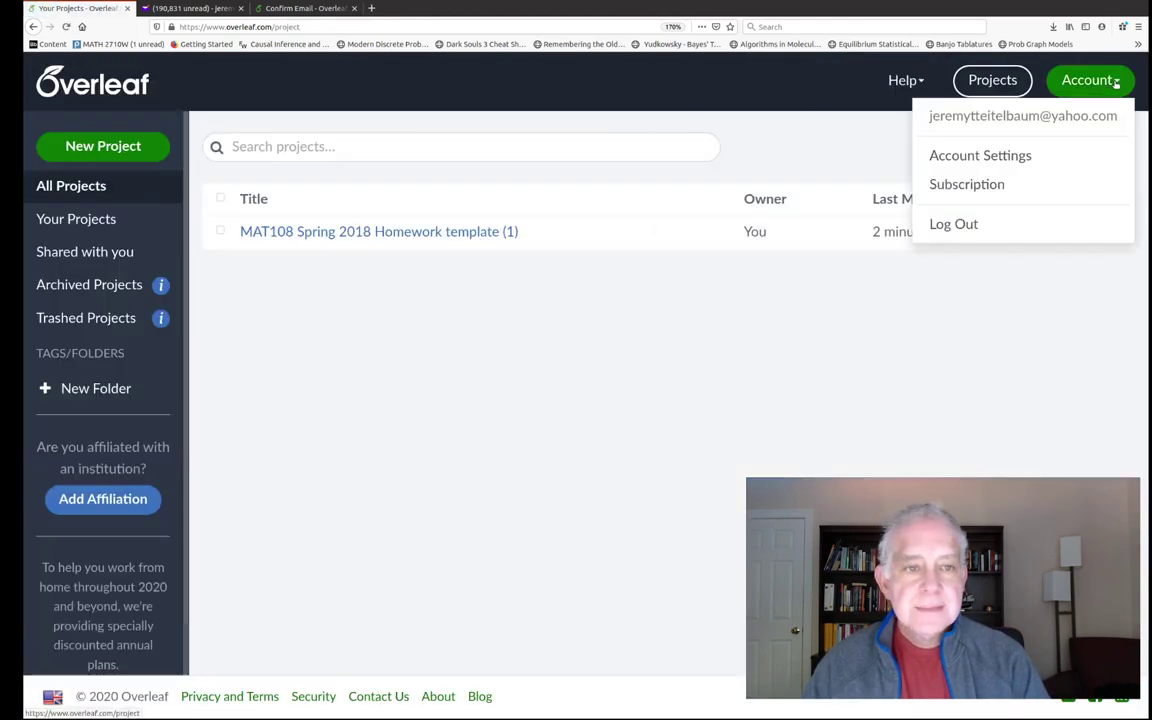
click(971, 228)
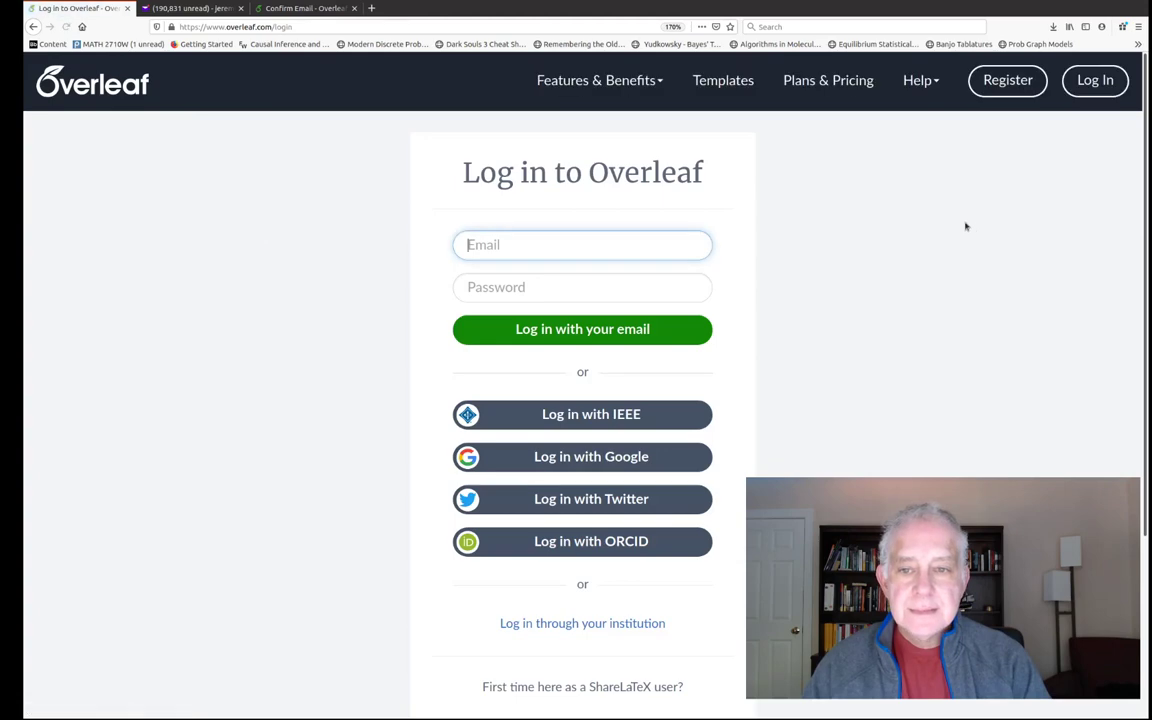
click(623, 336)
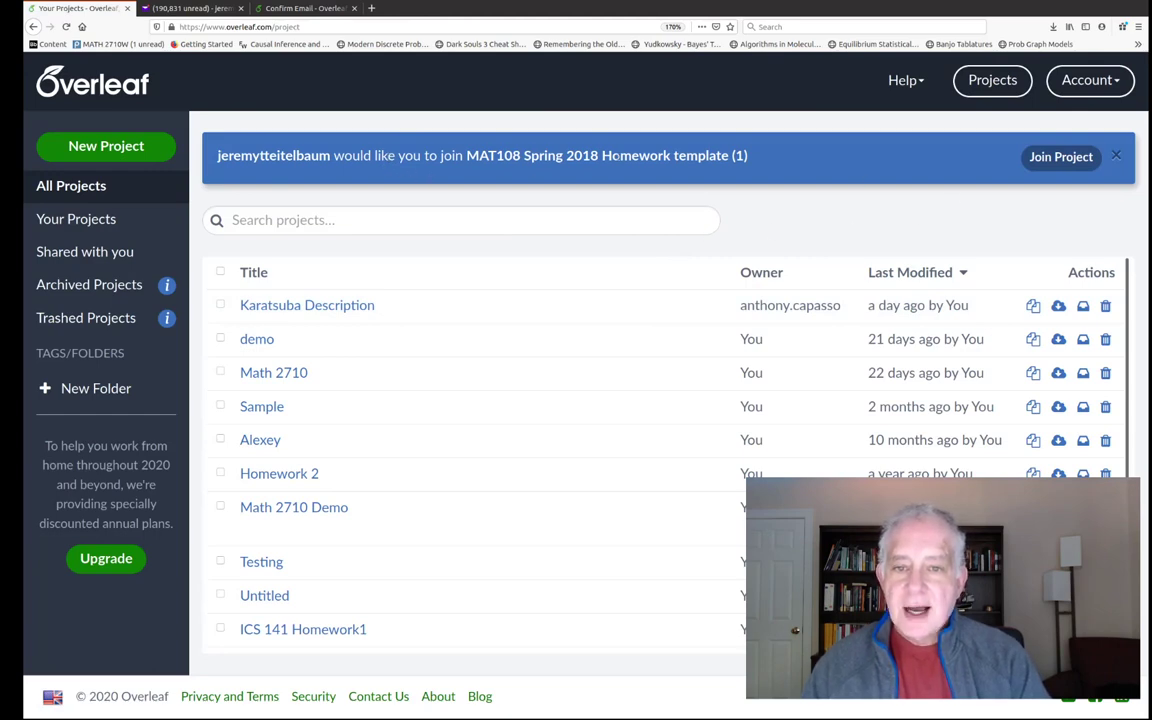
click(1061, 157)
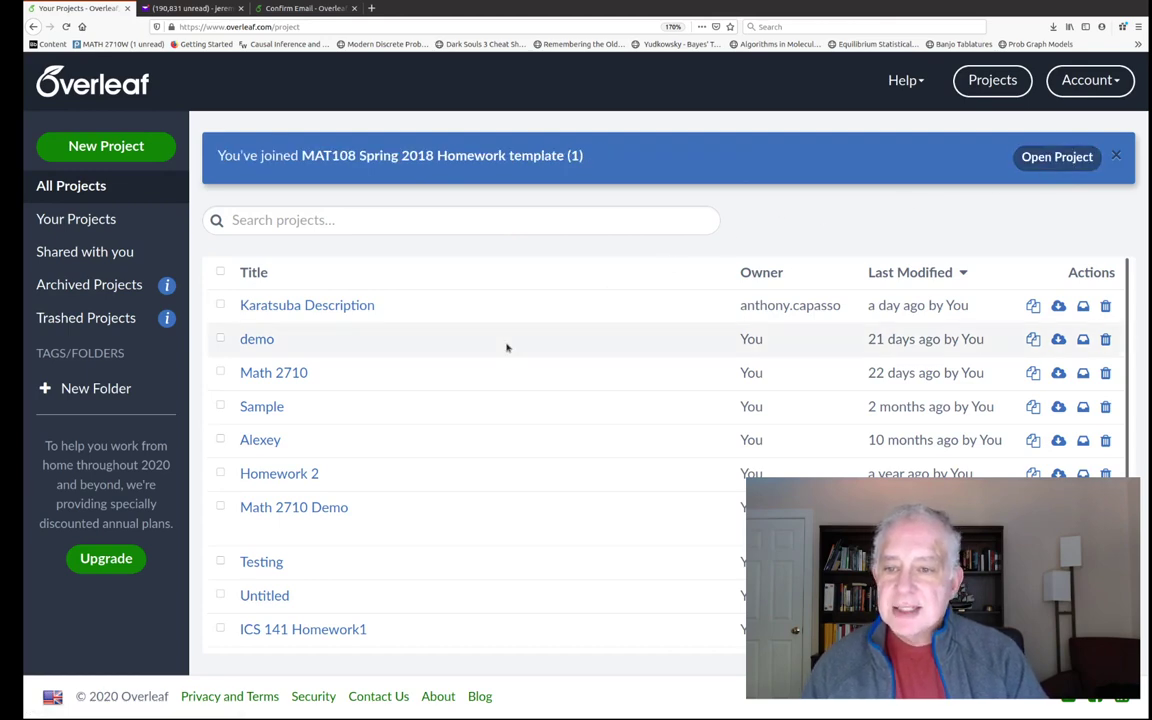
click(1057, 157)
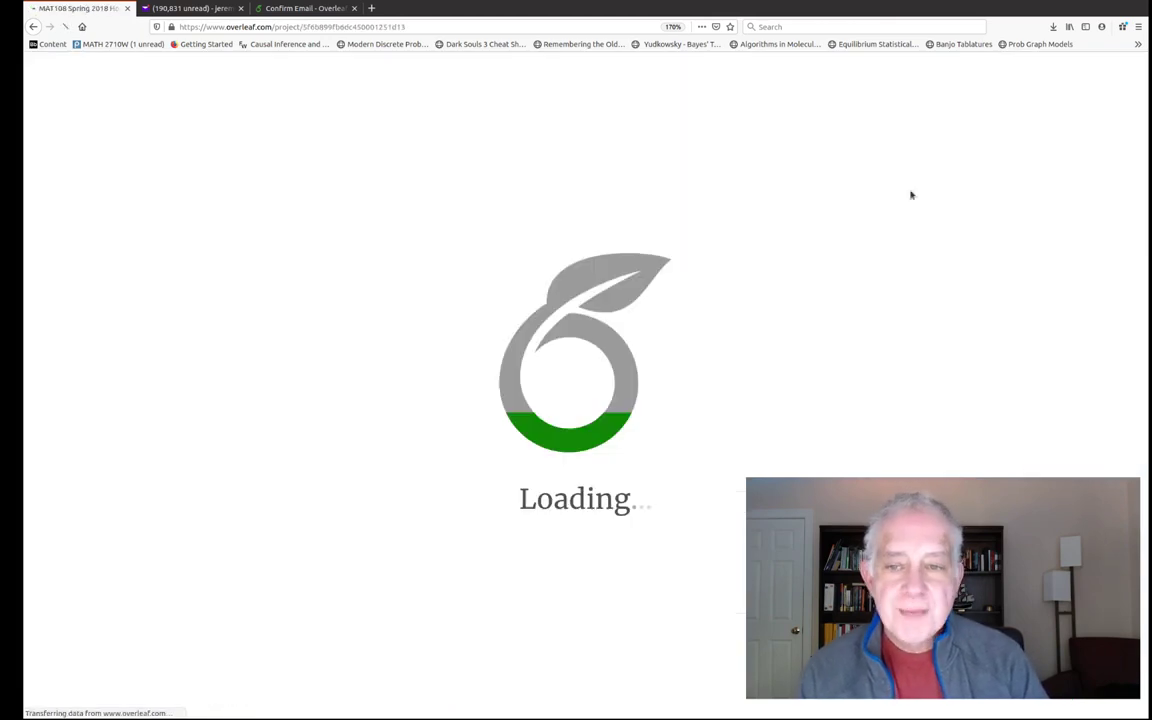
- Scroll the shared MAT108 Problem Set #1 source back to the top in the collaborator's editor
scroll(624, 275, up, 3)
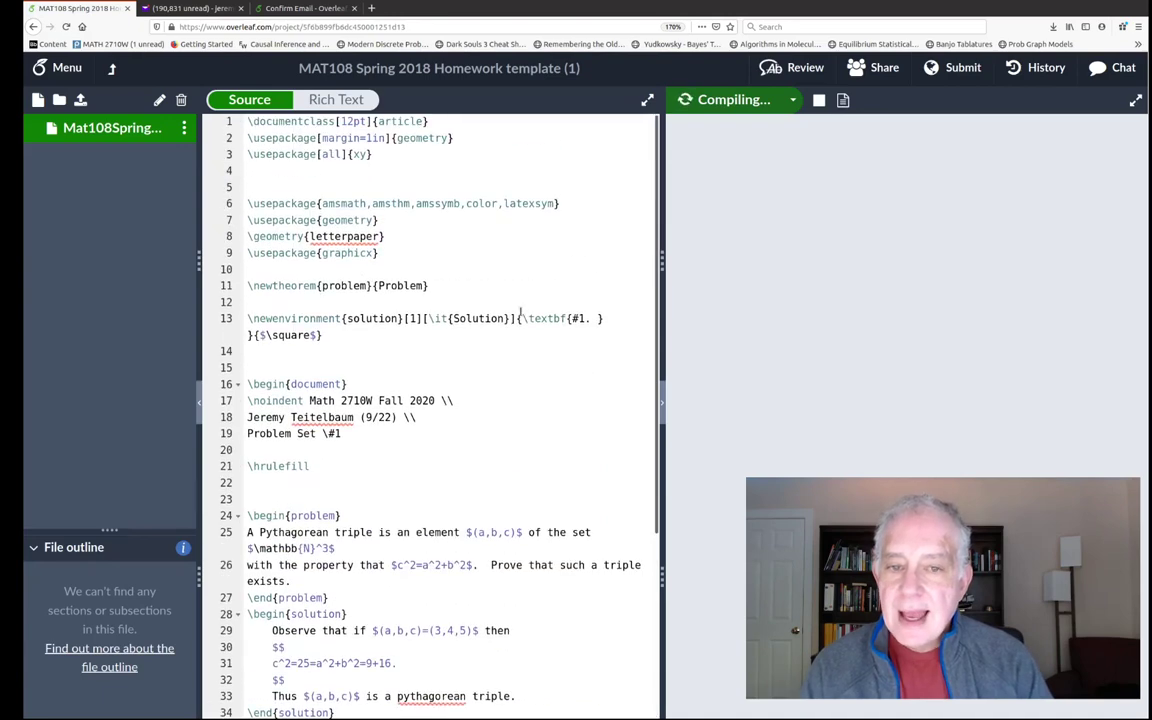